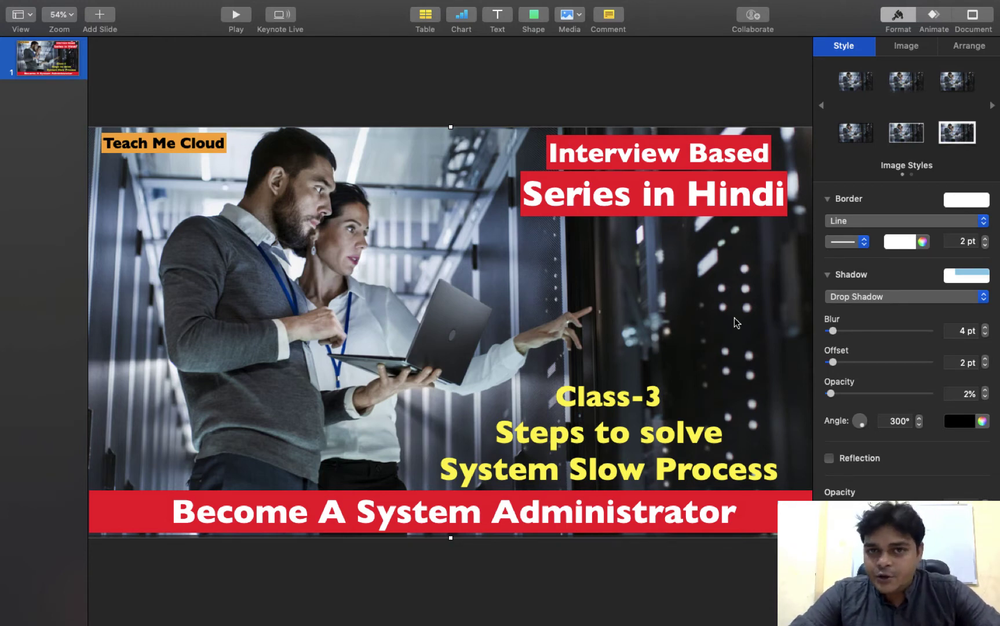
# Step: Switch from the presentation slide to the full-screen Windows desktop
pyautogui.hotkey('ctrl', 'Left')
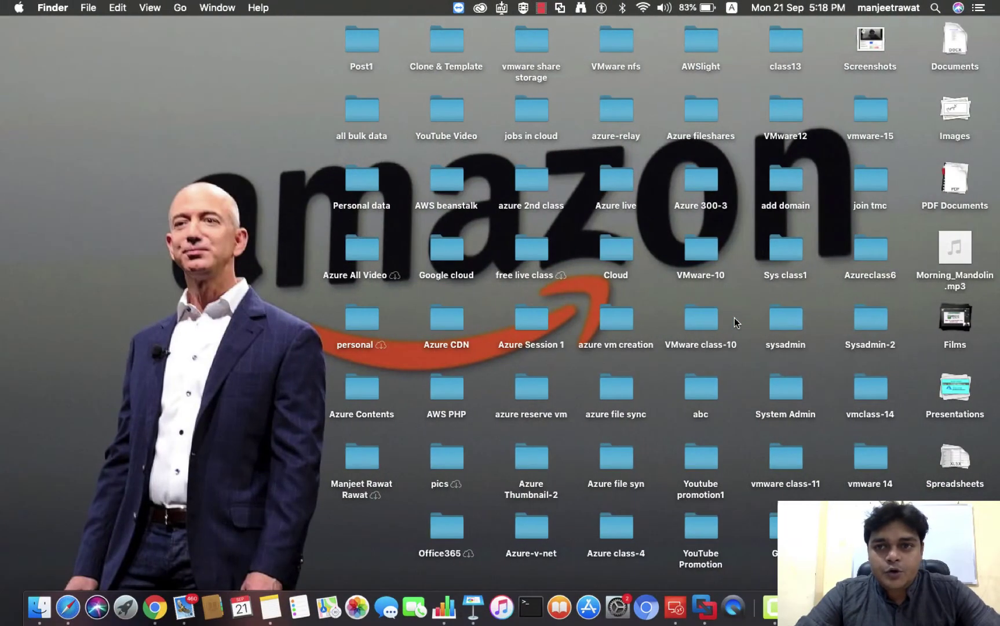
pyautogui.hotkey('ctrl', 'Right')
pyautogui.hotkey('ctrl', 'Right')
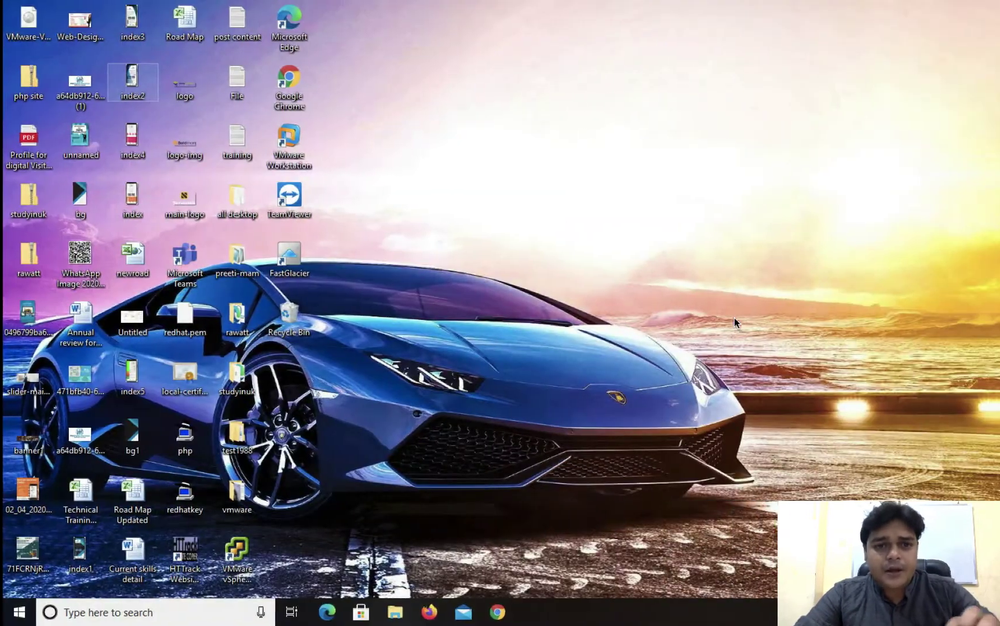
pyautogui.hotkey('ctrl', 'Left')
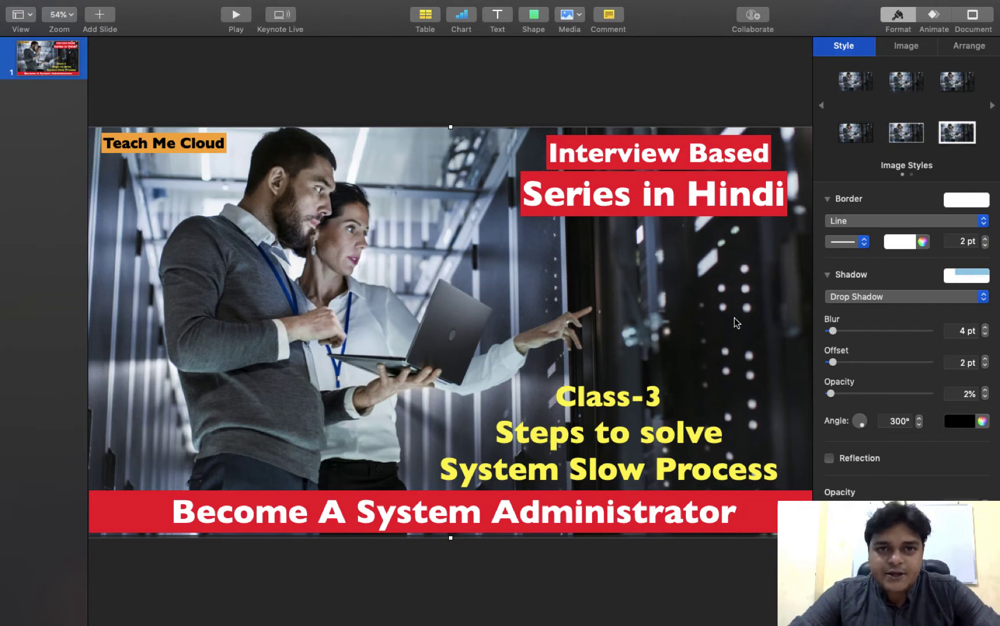
pyautogui.hotkey('ctrl', 'Right')
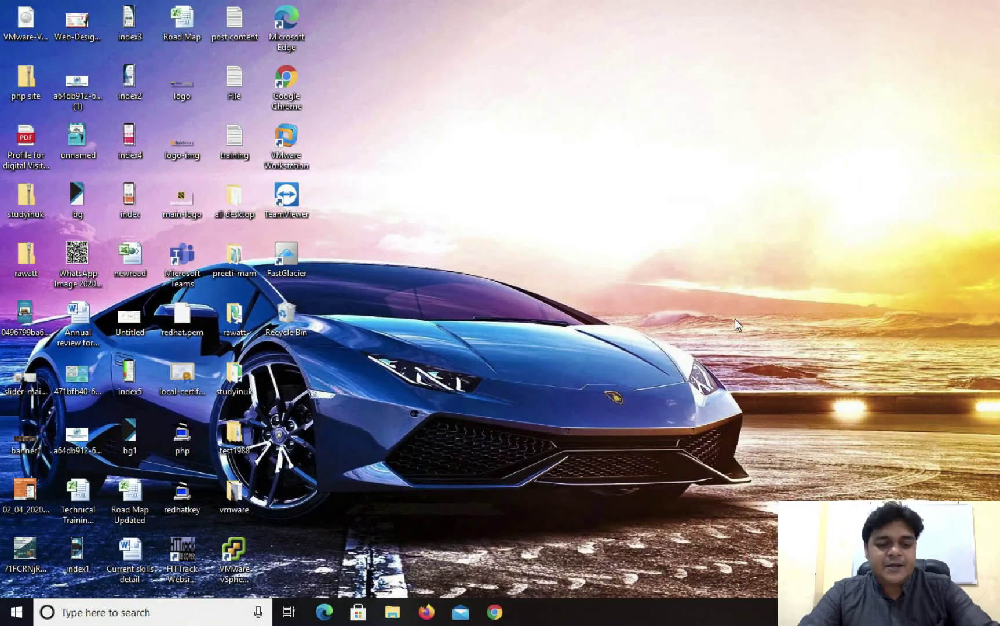
pyautogui.press('super+space')
pyautogui.press('Escape')
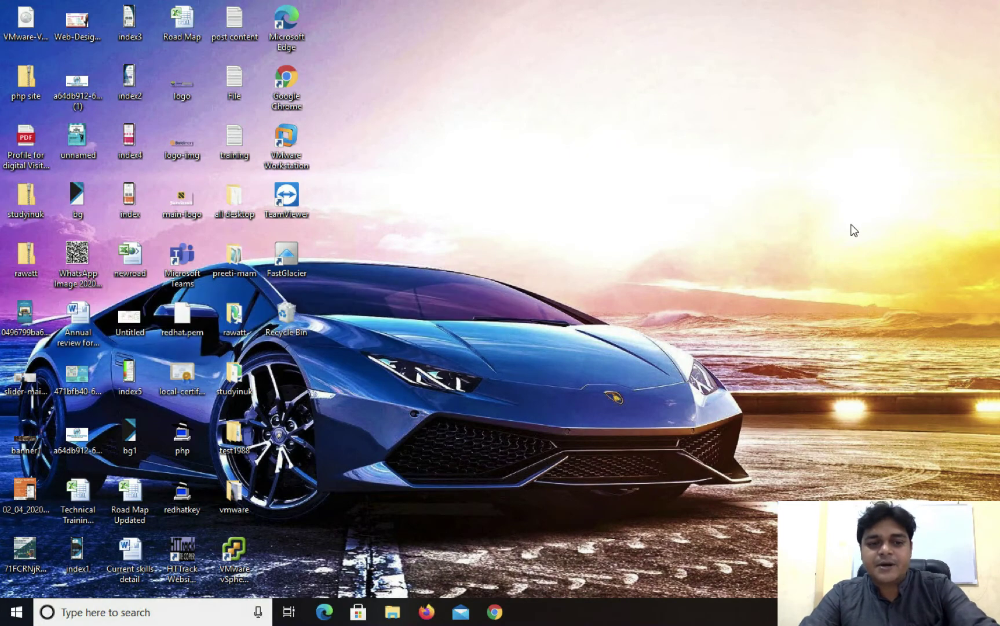
pyautogui.press('super+r')
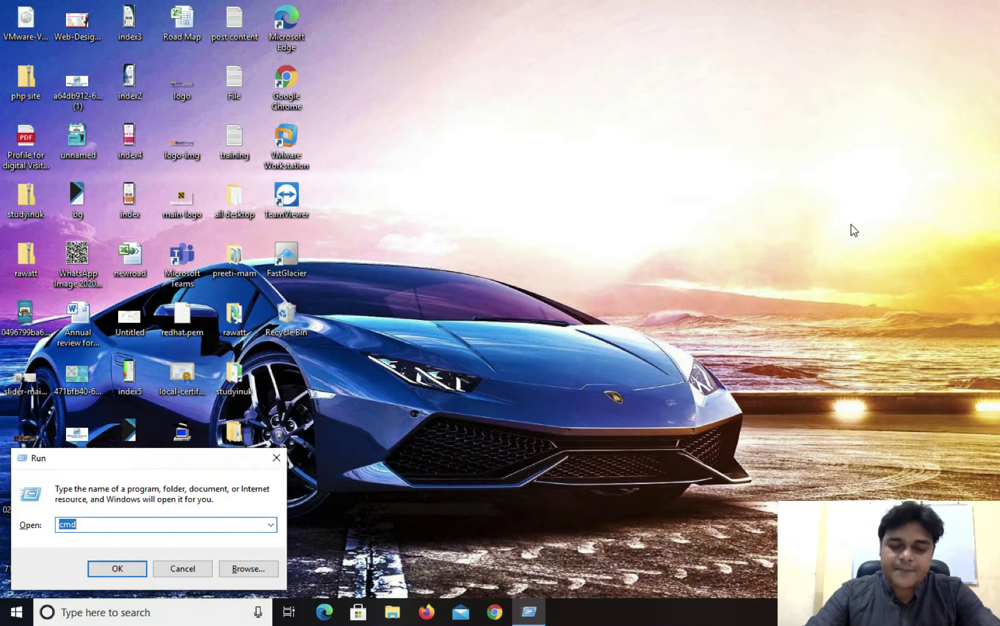
pyautogui.write('mapsint')
pyautogui.press('Return')
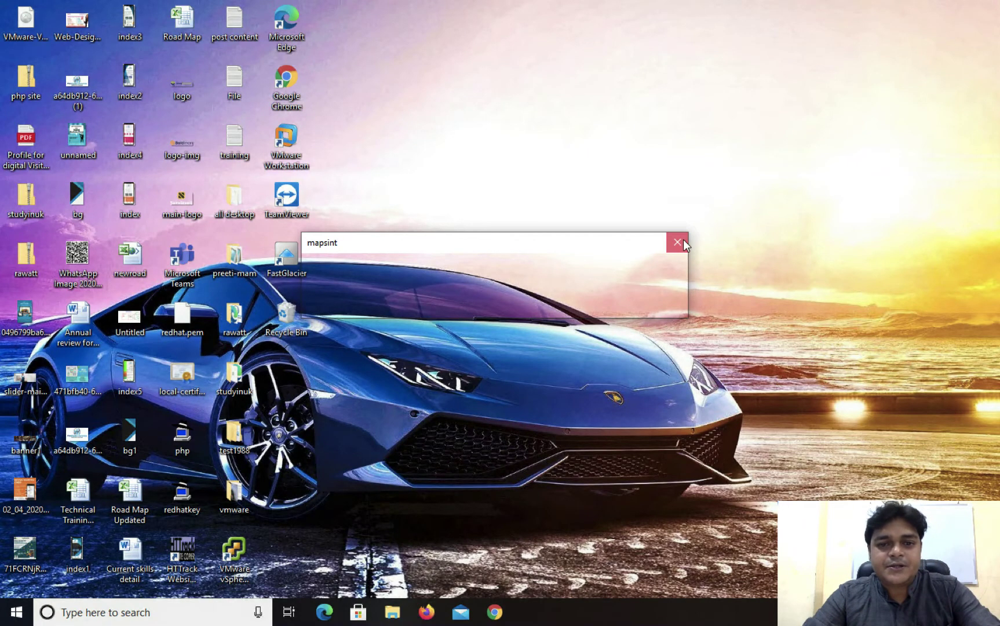
pyautogui.click(678, 242)
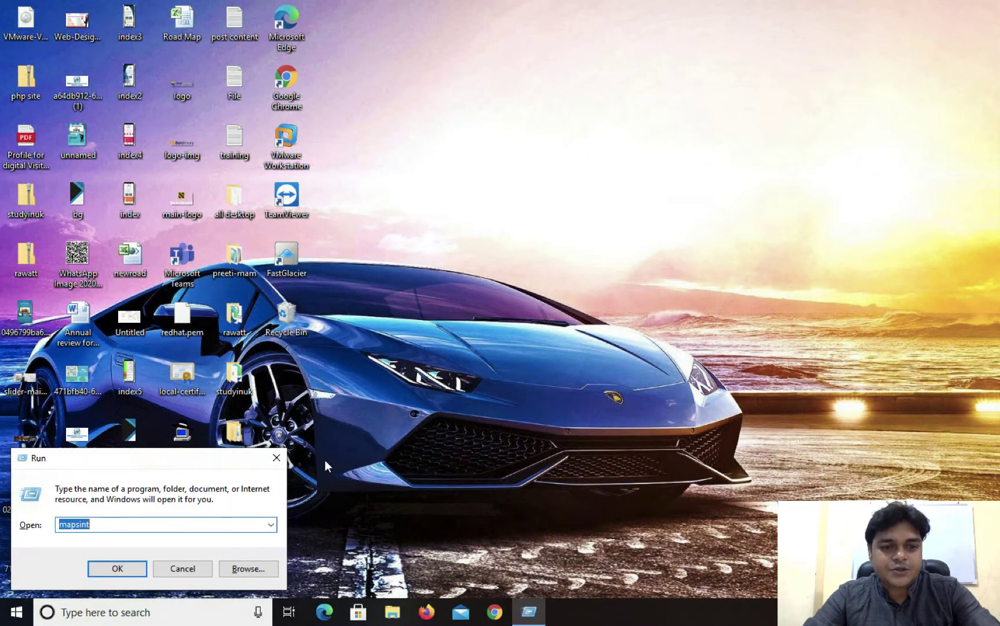
# Step: Launch Paint with the Run command mspaint and keep its window maximized in front
pyautogui.write('mspain')
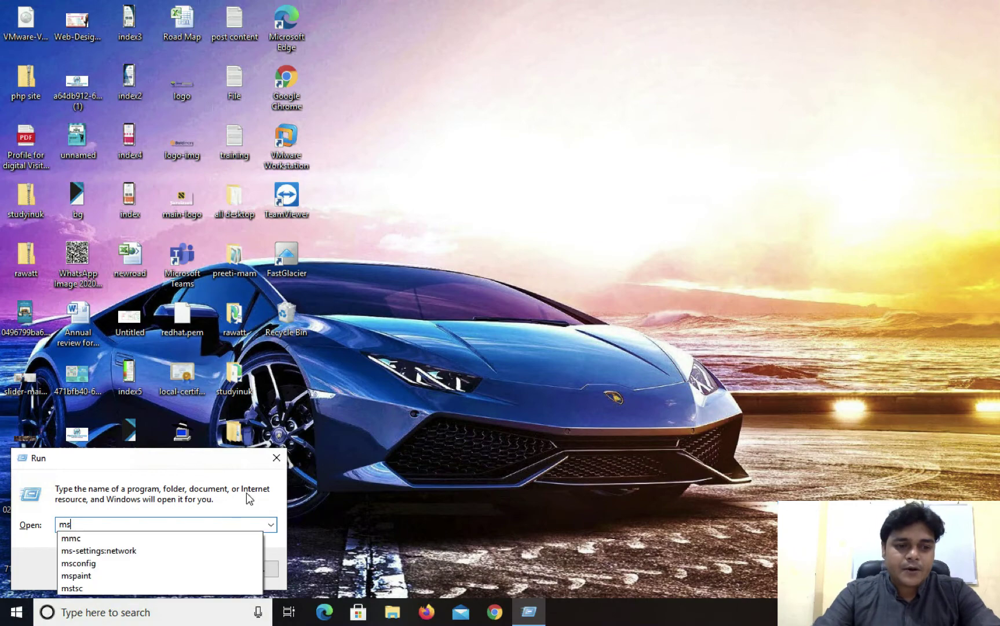
pyautogui.write('t')
pyautogui.press('Return')
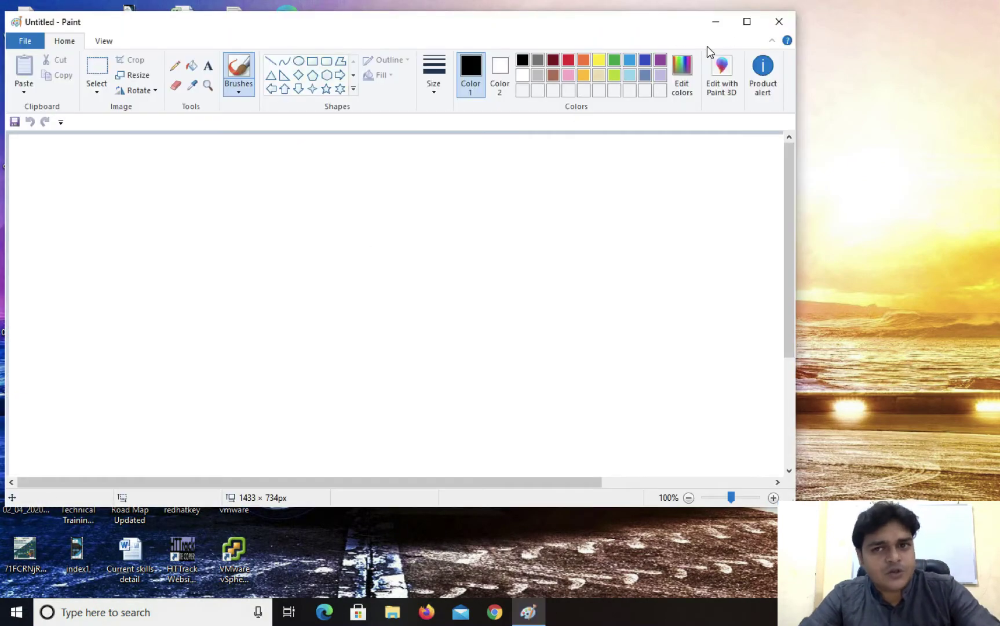
pyautogui.click(747, 22)
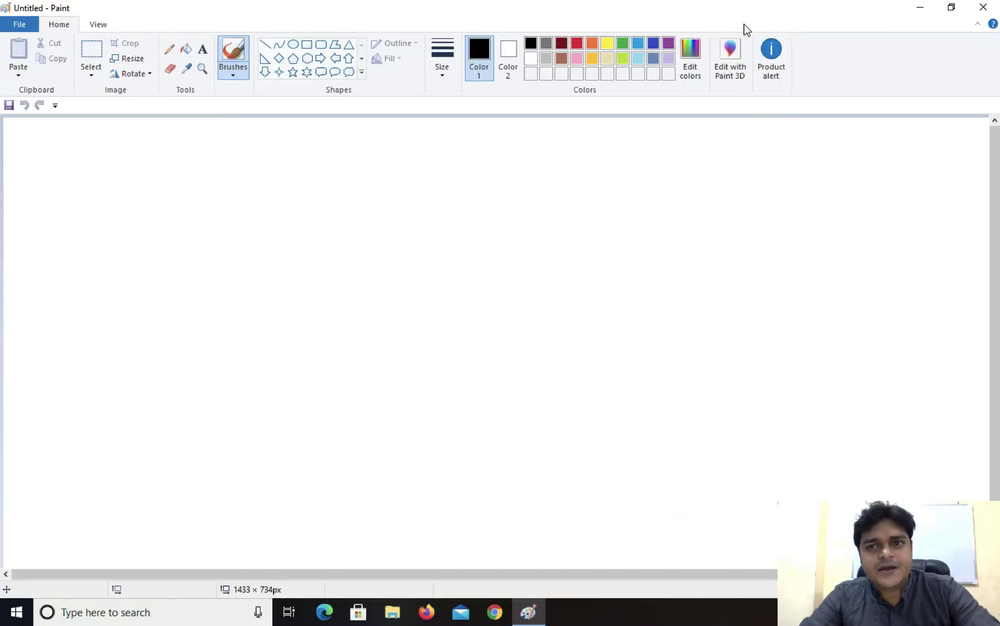
pyautogui.click(920, 10)
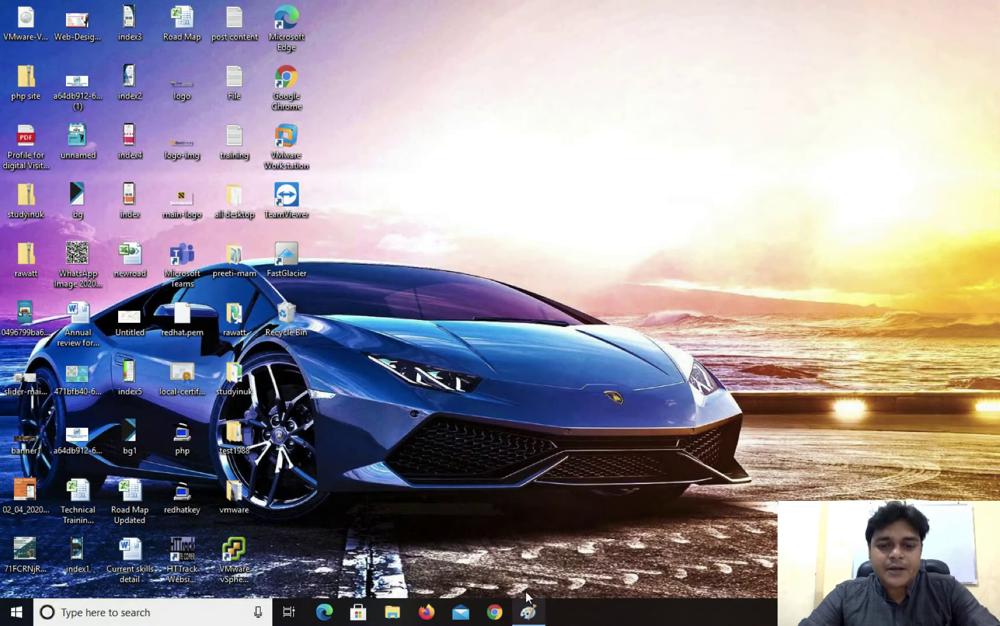
pyautogui.click(529, 612)
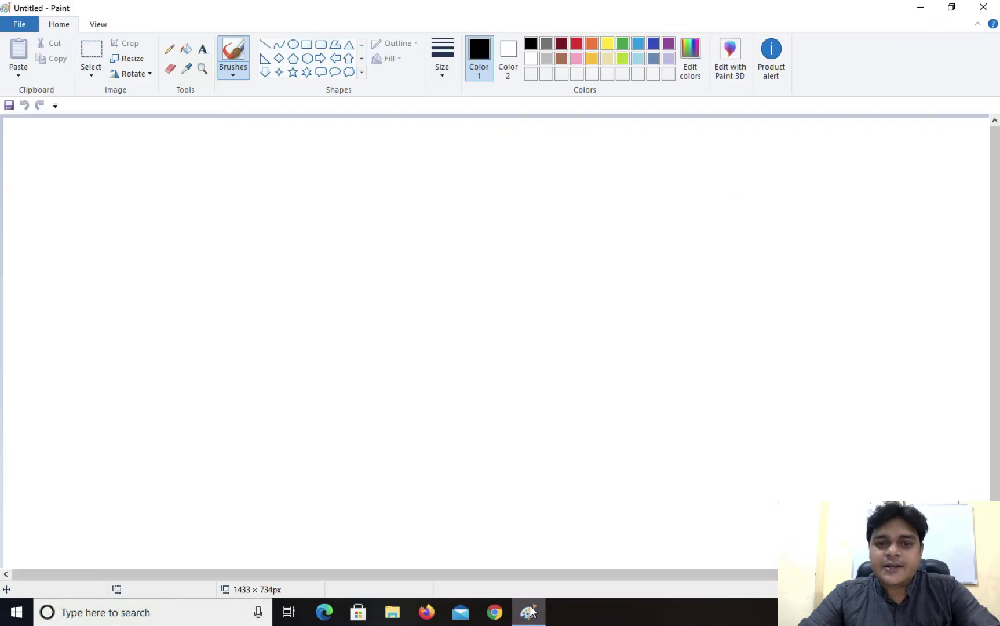
# Step: Create a text box about 465 × 92 px near the top centre of the blank canvas
pyautogui.click(203, 49)
pyautogui.moveTo(317, 142); pyautogui.dragTo(639, 206)
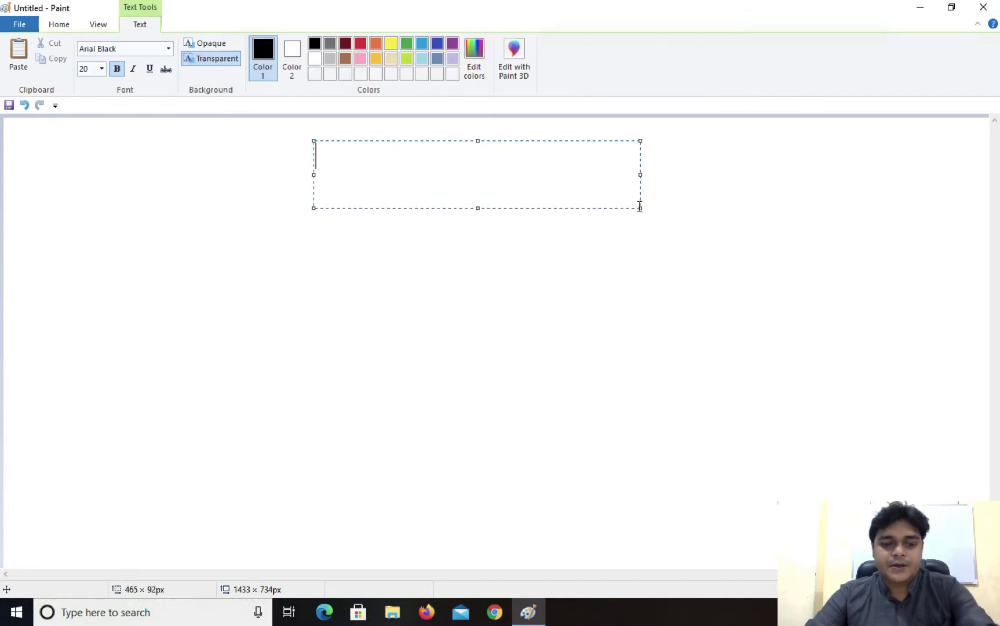
pyautogui.write('Manage')
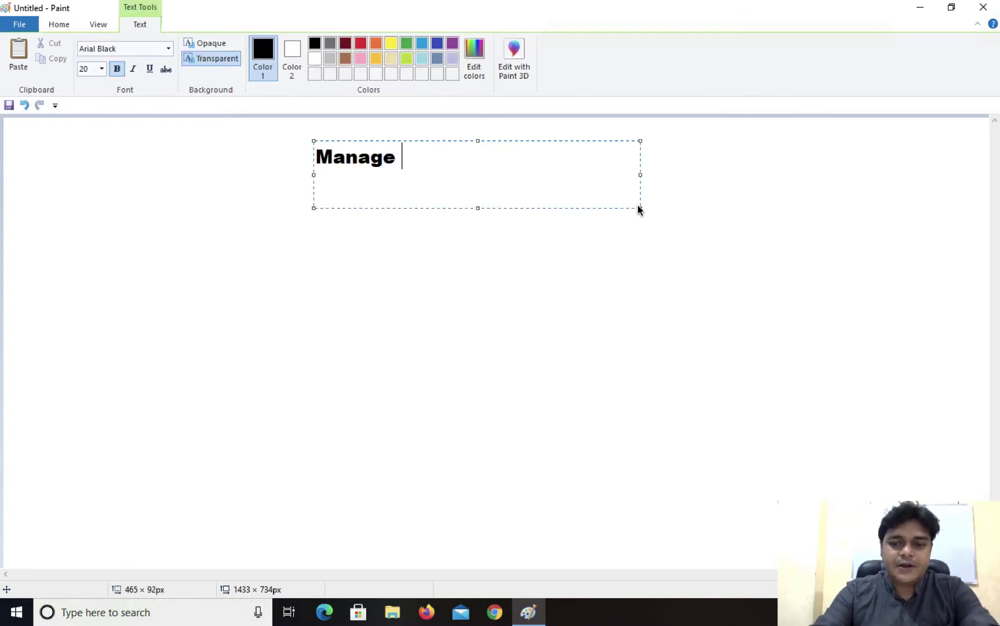
pyautogui.press('BackSpace')
pyautogui.press('BackSpace')
pyautogui.press('BackSpace')
pyautogui.press('BackSpace')
pyautogui.press('BackSpace')
pyautogui.press('BackSpace')
pyautogui.press('BackSpace')
pyautogui.write('So')
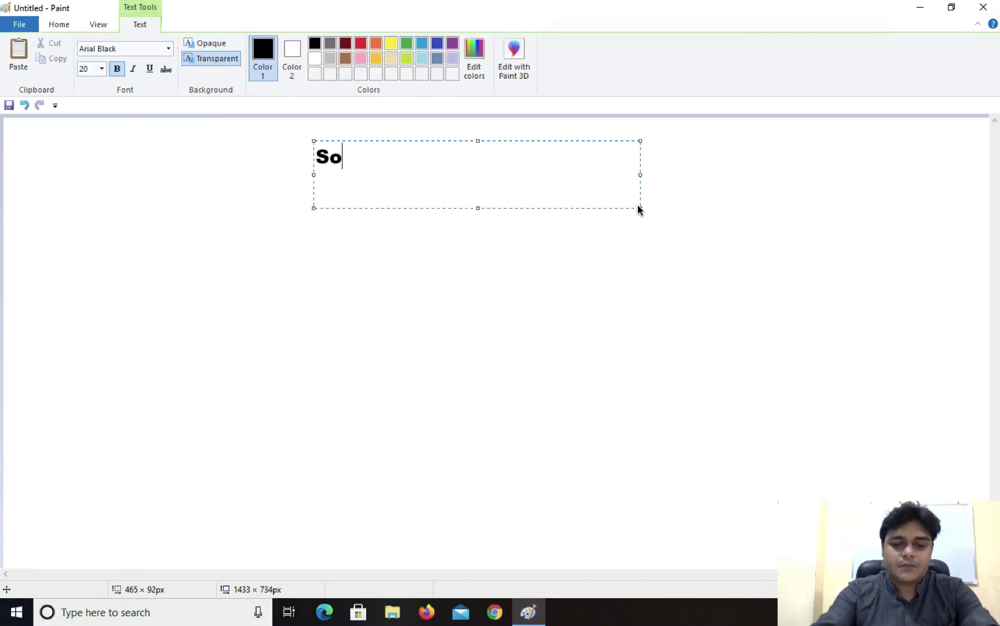
pyautogui.write('love')
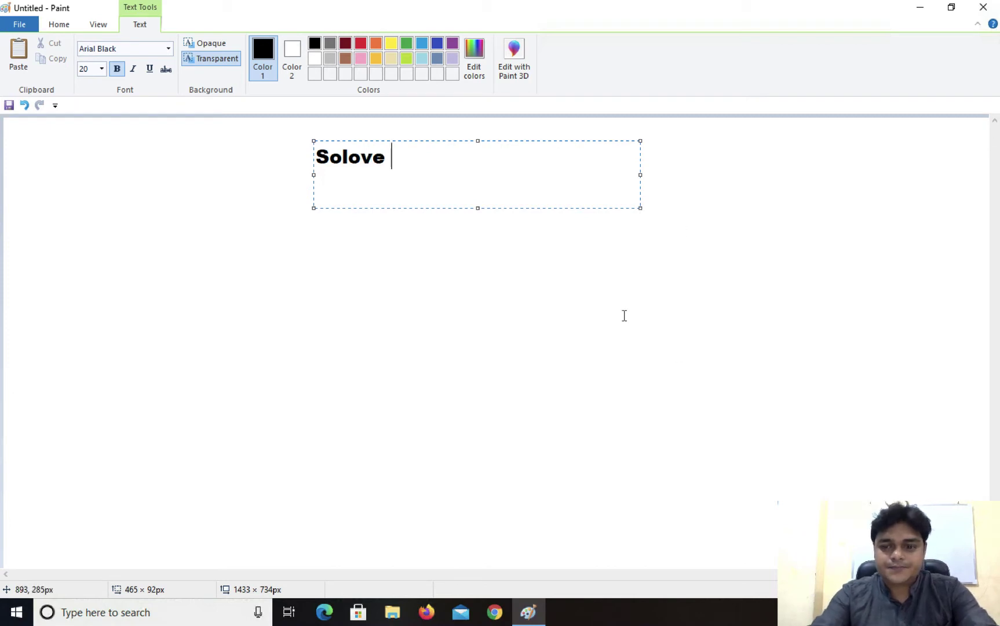
pyautogui.press('BackSpace')
pyautogui.press('BackSpace')
pyautogui.press('BackSpace')
pyautogui.press('BackSpace')
pyautogui.press('BackSpace')
pyautogui.press('BackSpace')
pyautogui.press('BackSpace')
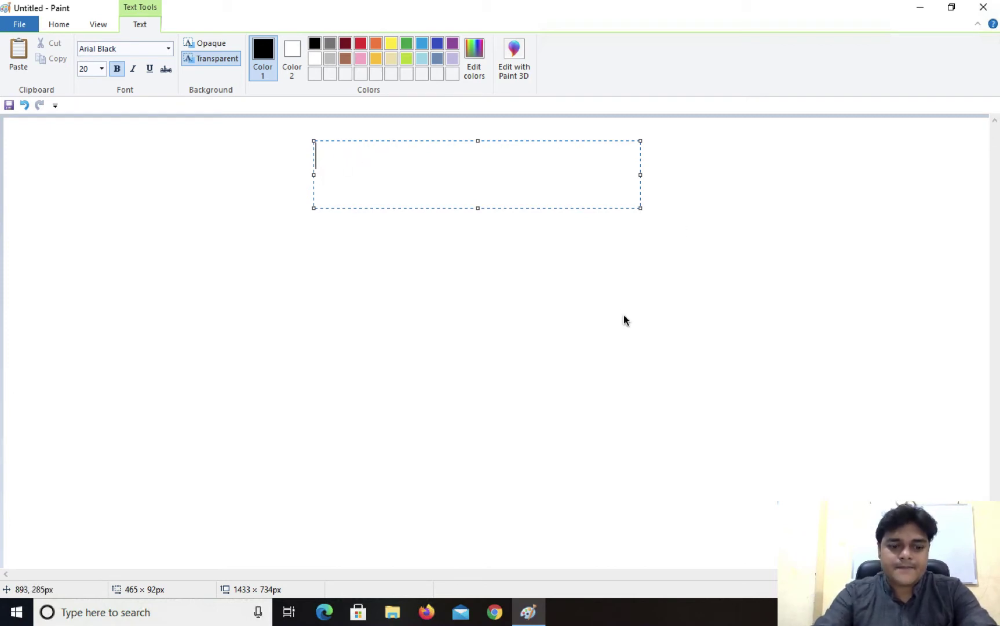
# Step: Enter the title "Solve System Slow Performance" in the text box and widen the box so the title fits on one line
pyautogui.write('Solve')
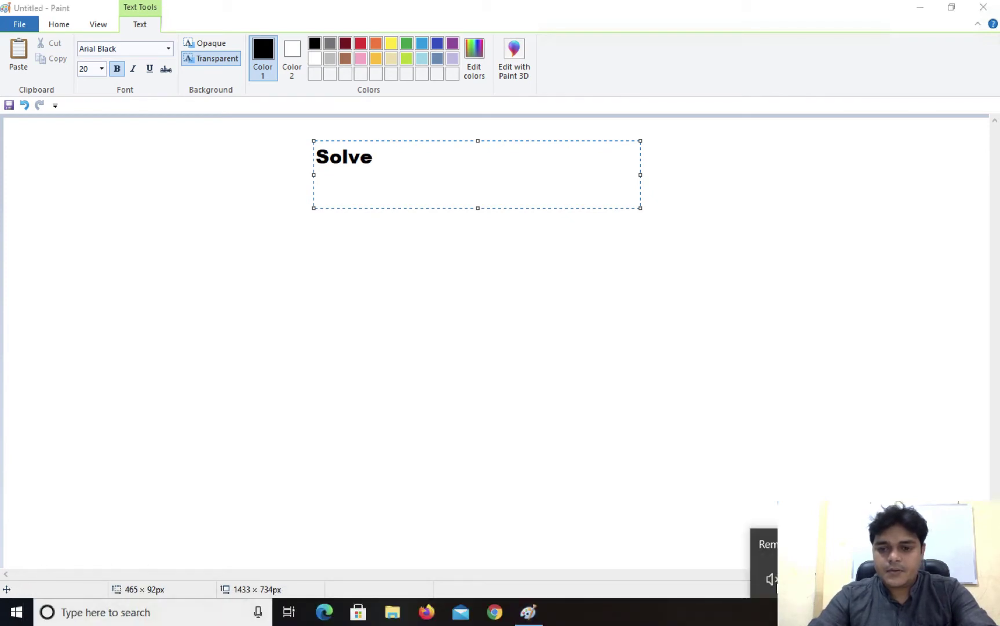
pyautogui.click(379, 174)
pyautogui.write('S')
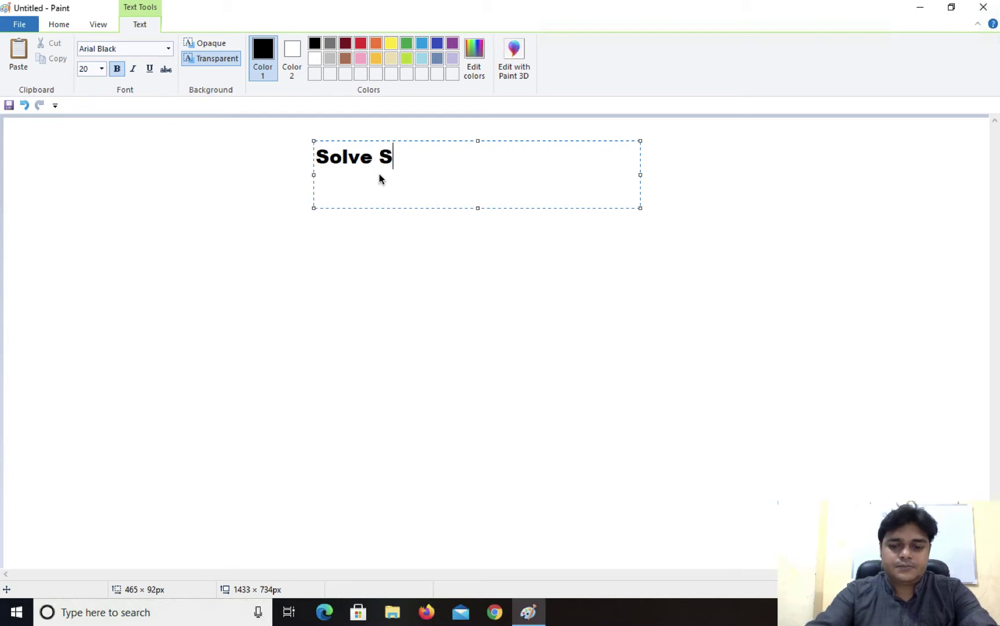
pyautogui.write('lo9w')
pyautogui.press('BackSpace')
pyautogui.press('BackSpace')
pyautogui.press('BackSpace')
pyautogui.press('BackSpace')
pyautogui.press('BackSpace')
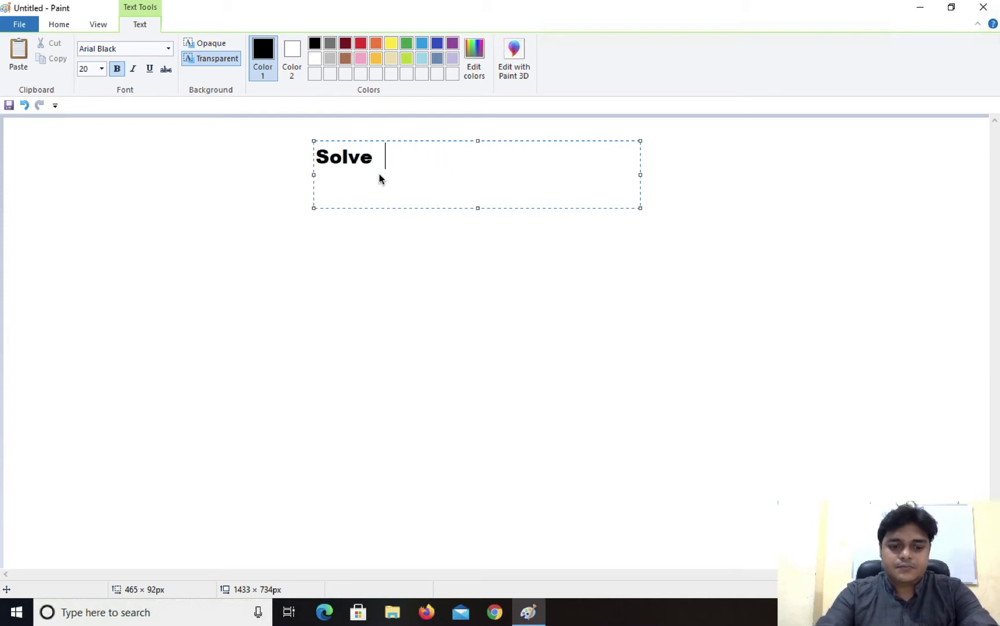
pyautogui.write('Sy')
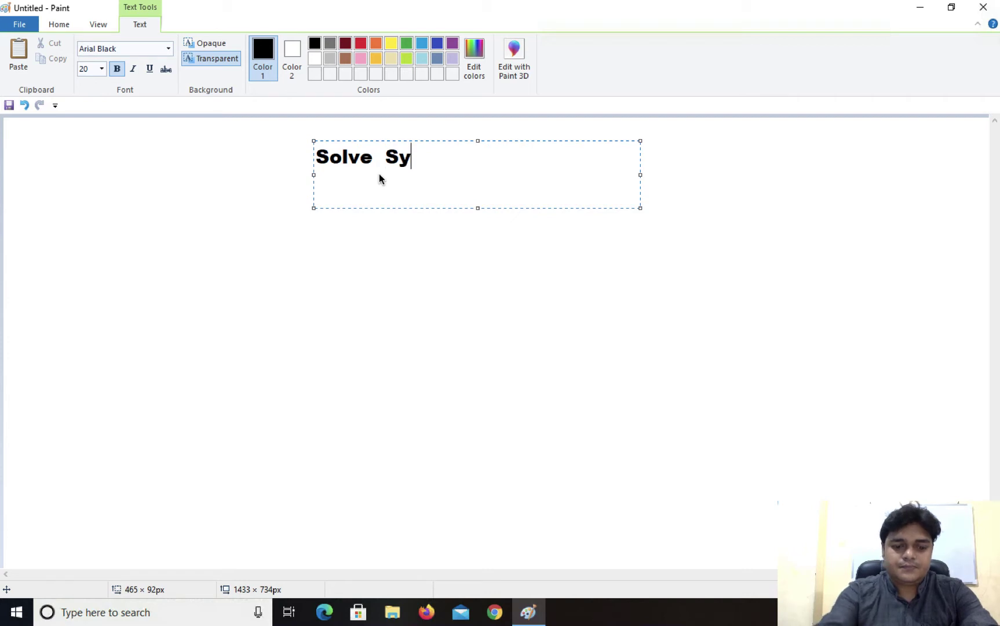
pyautogui.write('stem Slkow')
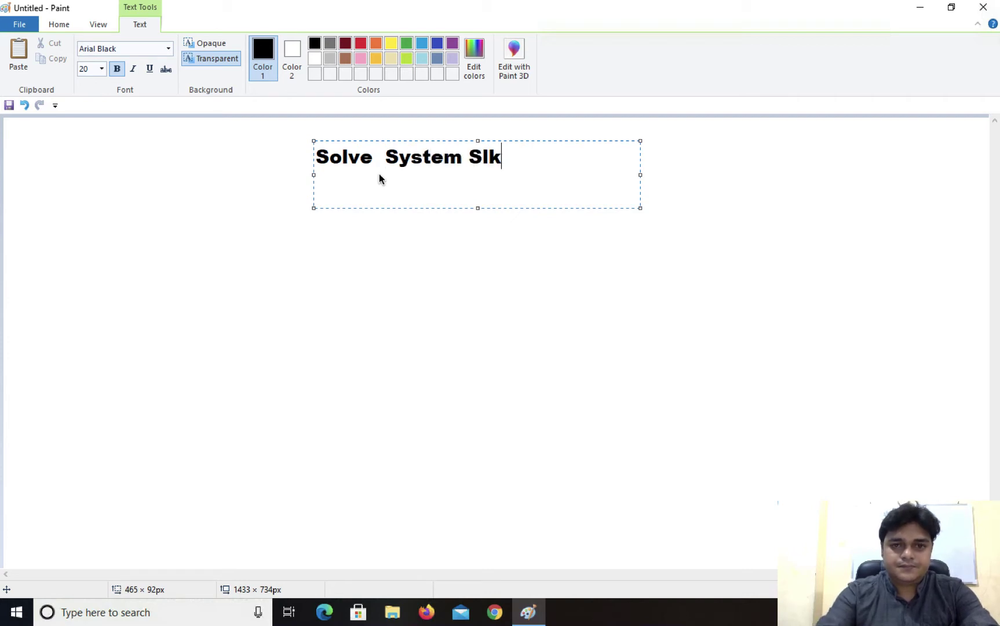
pyautogui.press('BackSpace')
pyautogui.press('BackSpace')
pyautogui.press('BackSpace')
pyautogui.write('ow')
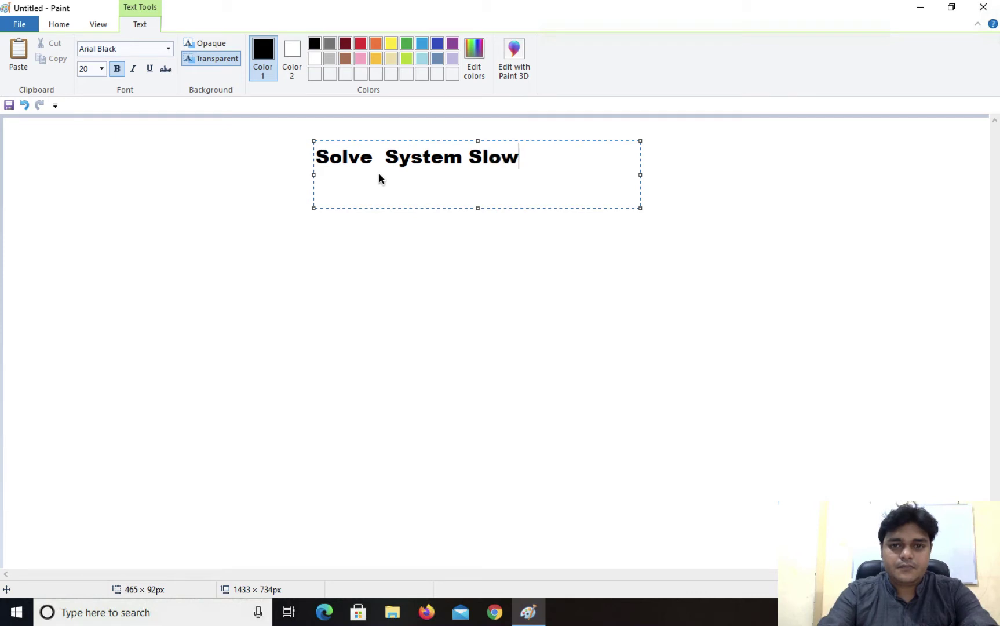
pyautogui.write(' Perfo')
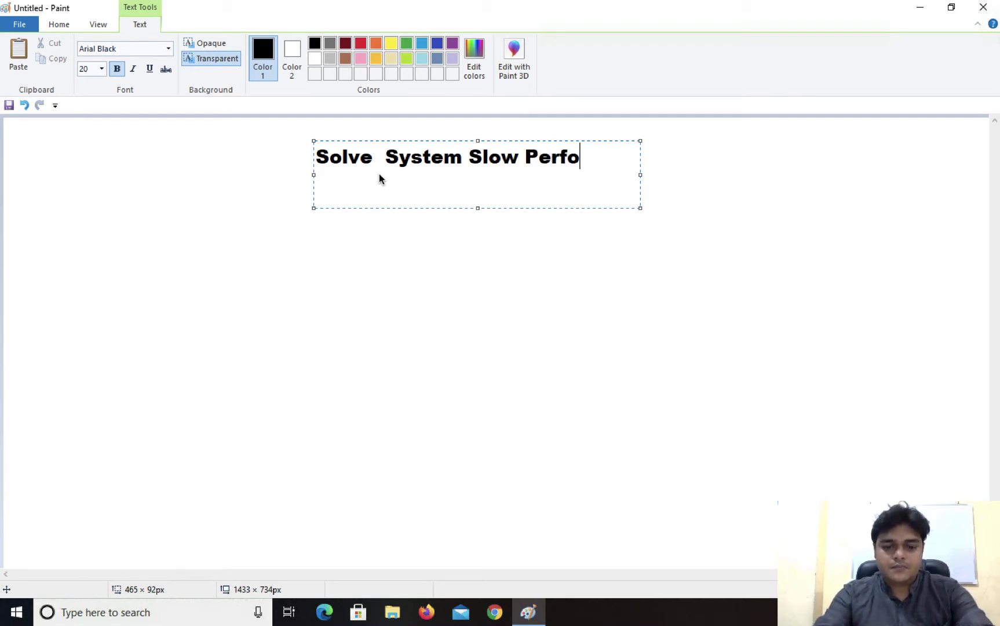
pyautogui.write('rmance')
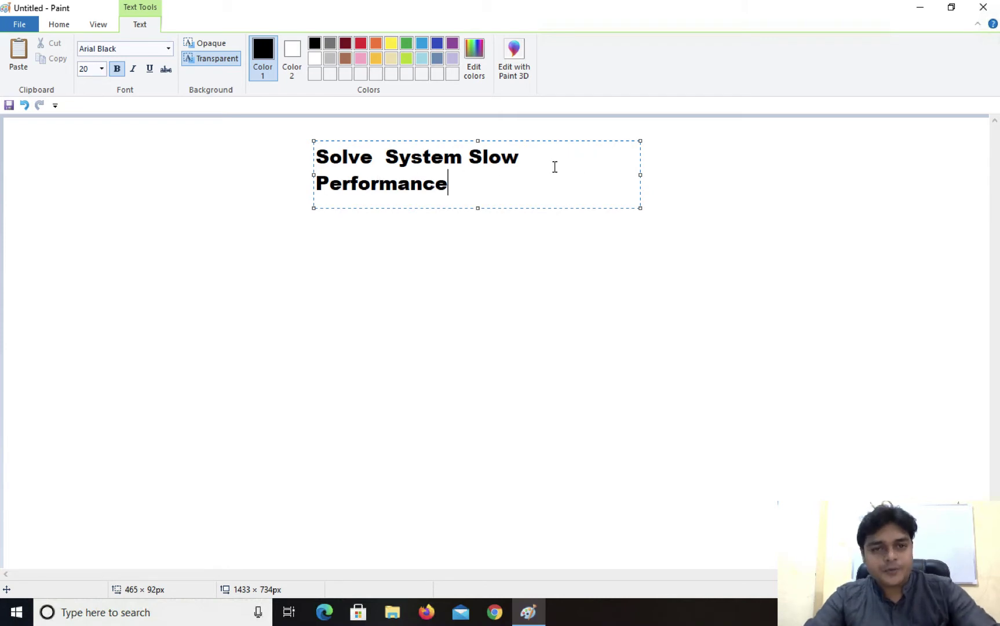
pyautogui.moveTo(640, 174); pyautogui.dragTo(739, 167)
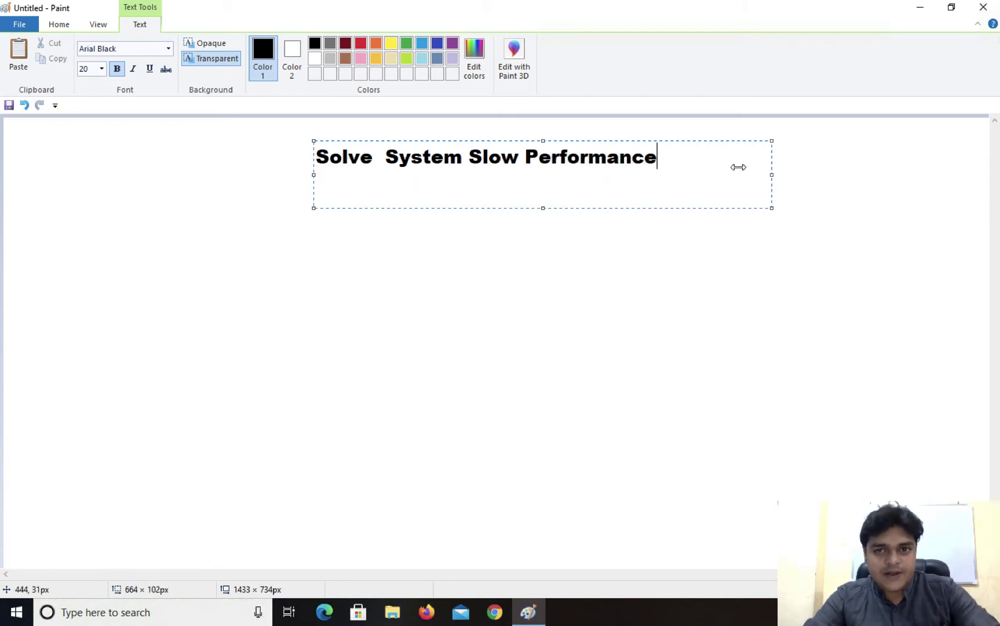
# Step: Colour the whole title text dark red and commit it to the canvas
pyautogui.moveTo(663, 161); pyautogui.dragTo(290, 121)
pyautogui.click(346, 43)
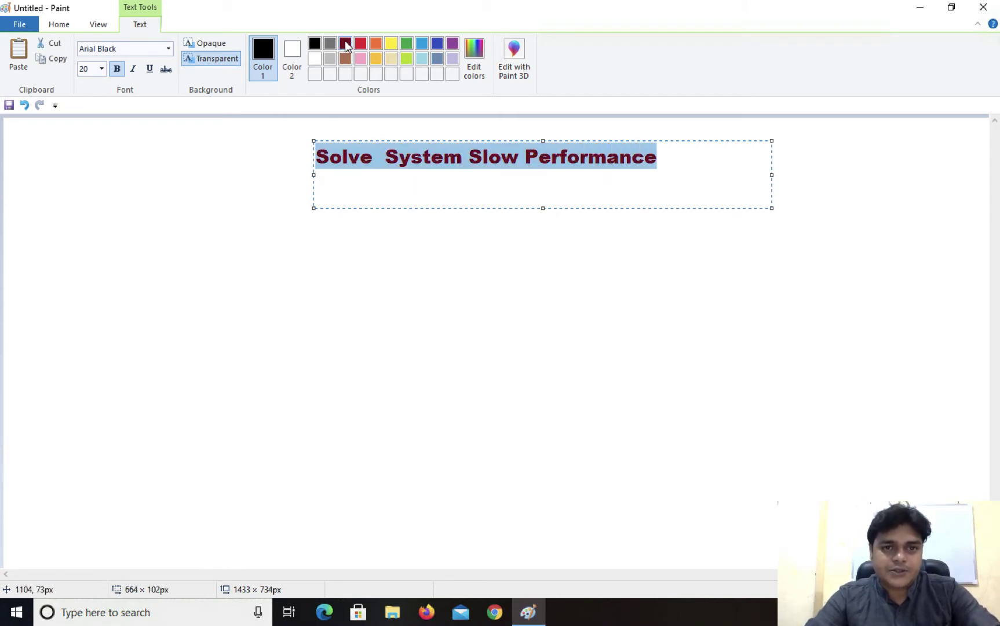
pyautogui.click(292, 284)
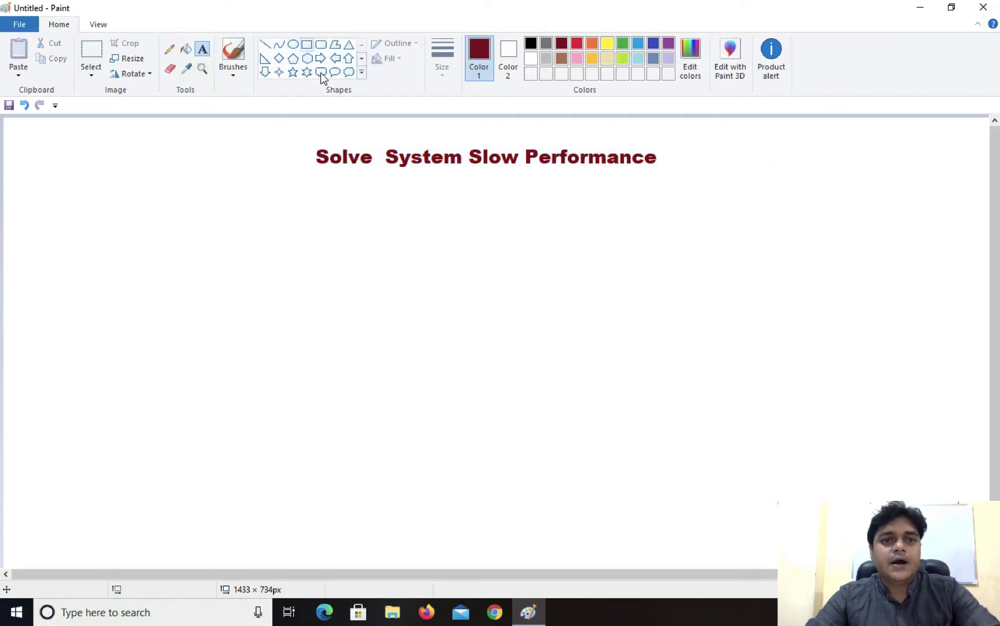
# Step: Draw a dark red rectangle as a frame around the title
pyautogui.click(307, 44)
pyautogui.moveTo(306, 135); pyautogui.dragTo(675, 181)
pyautogui.click(677, 221)
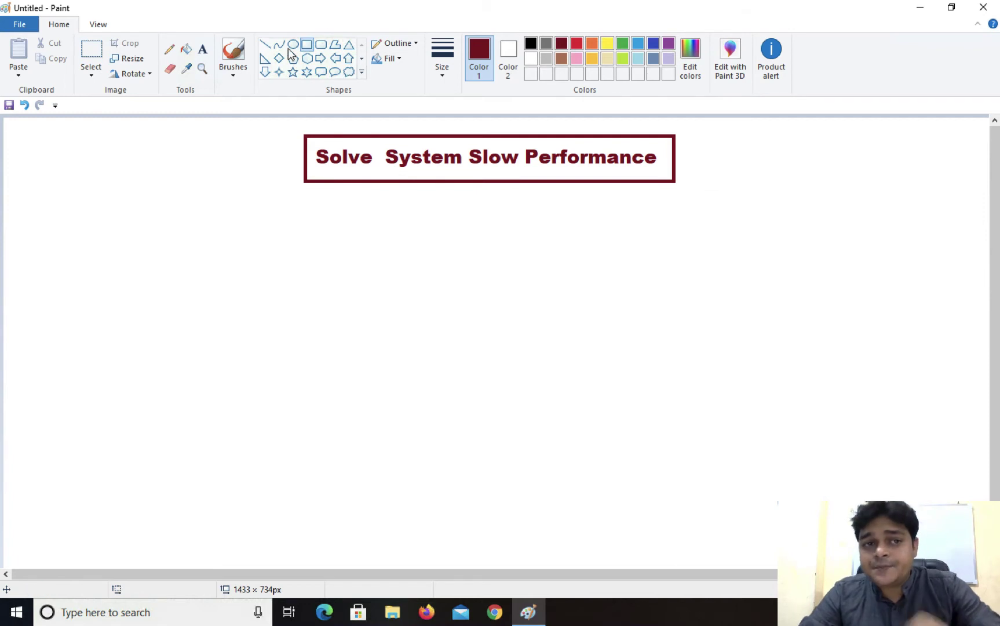
# Step: Create a text box about 652 × 395 px below the title and enter "1- Check System disk/partition ( OS Drive)"
pyautogui.click(202, 49)
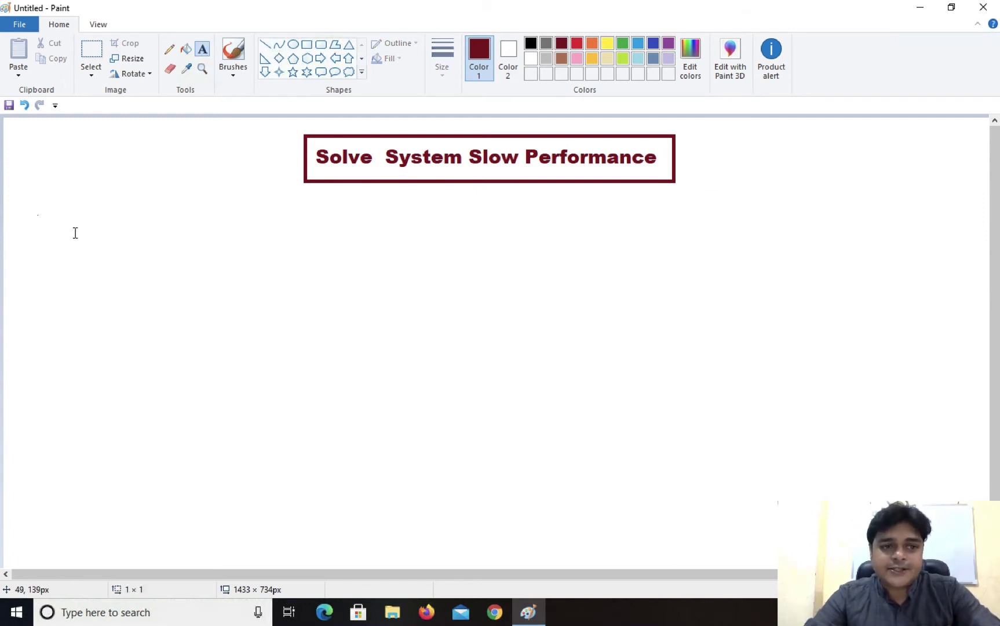
pyautogui.moveTo(36, 213); pyautogui.dragTo(492, 490)
pyautogui.write('1- ')
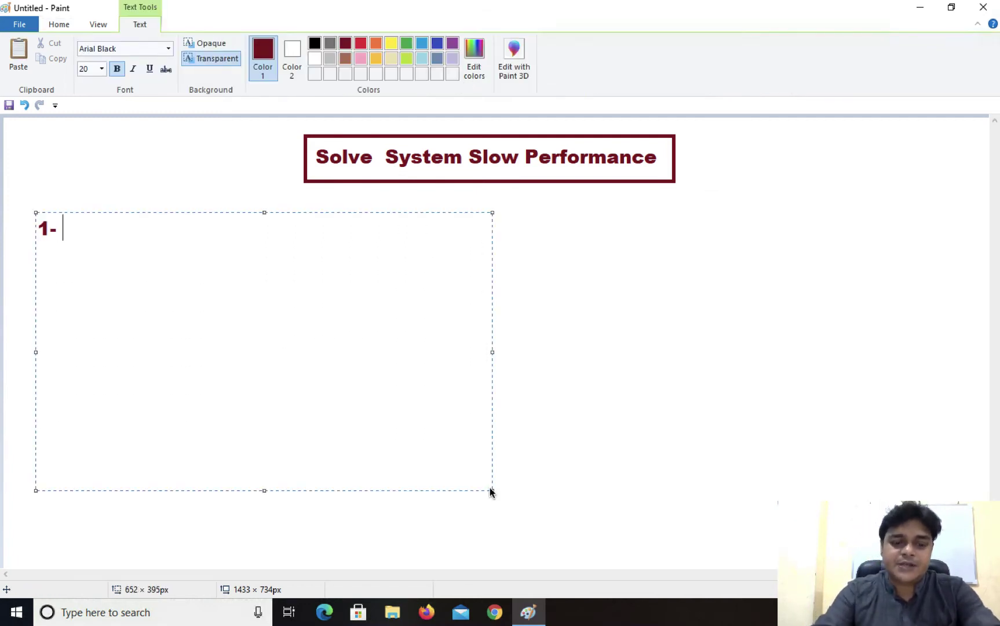
pyautogui.write('Check ')
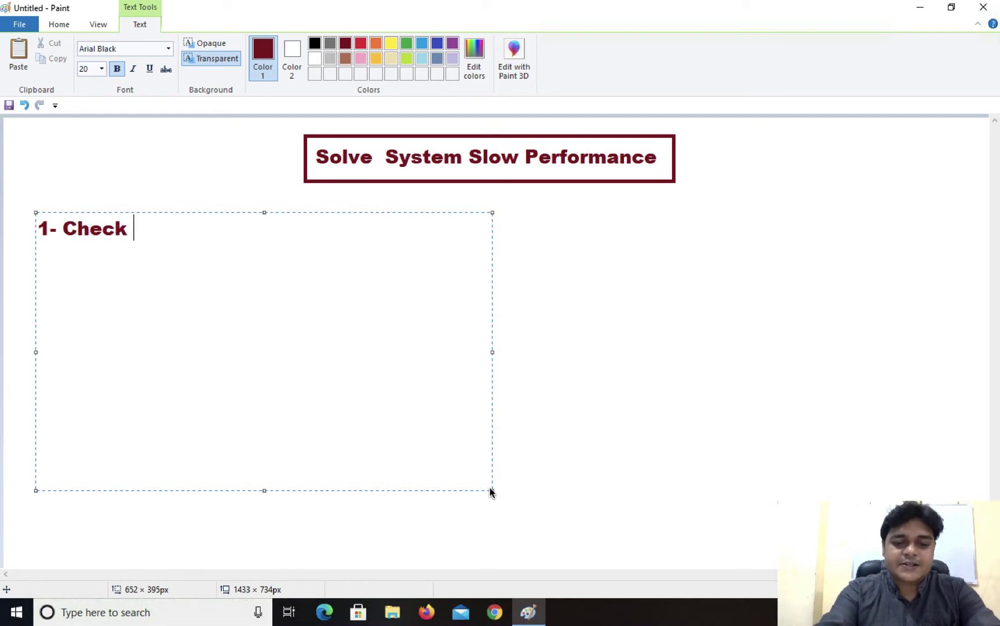
pyautogui.write('System ')
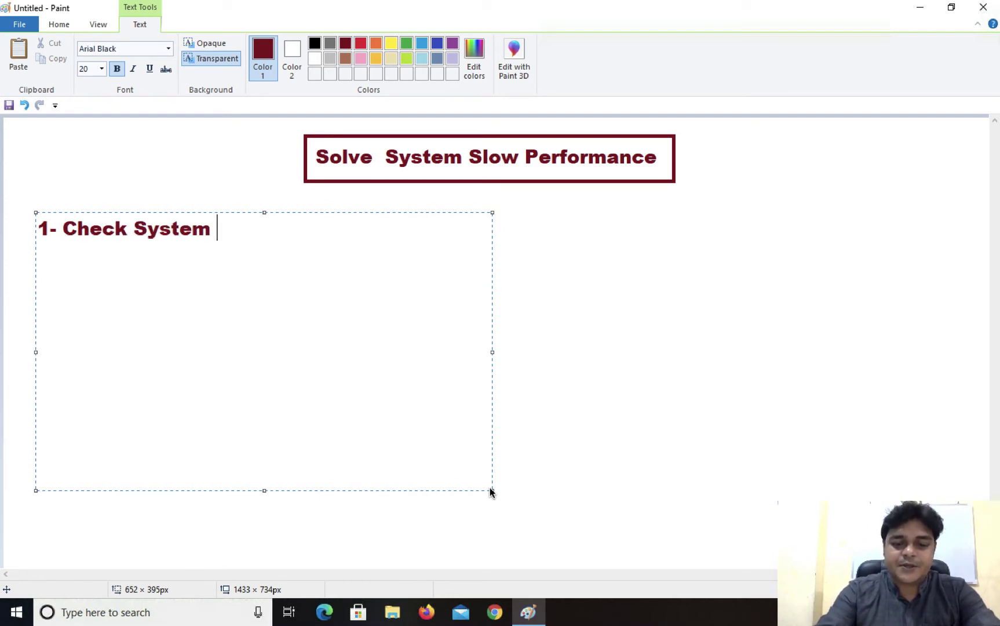
pyautogui.write('disk/')
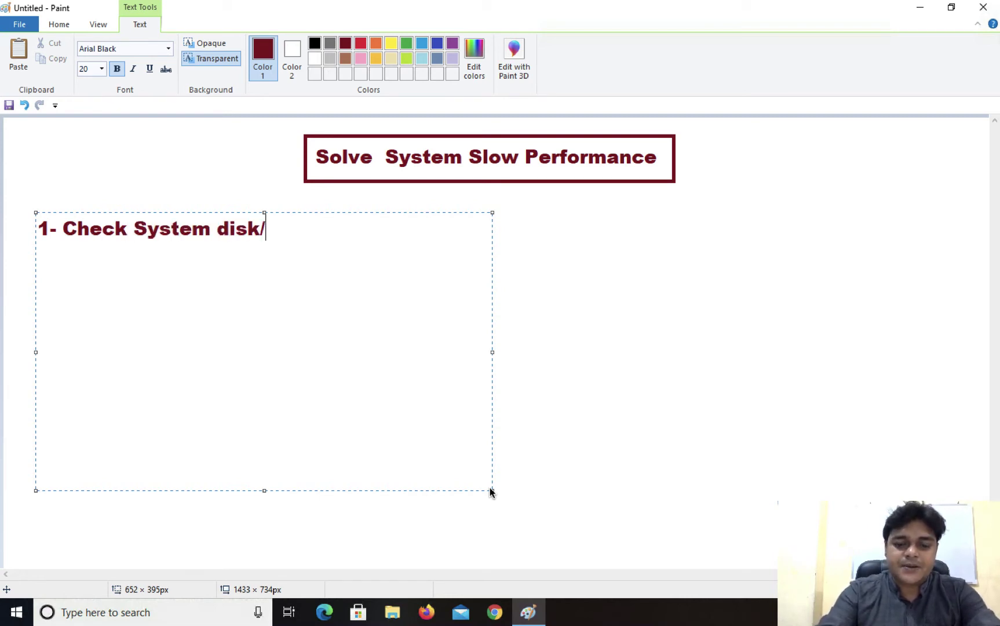
pyautogui.write('partition')
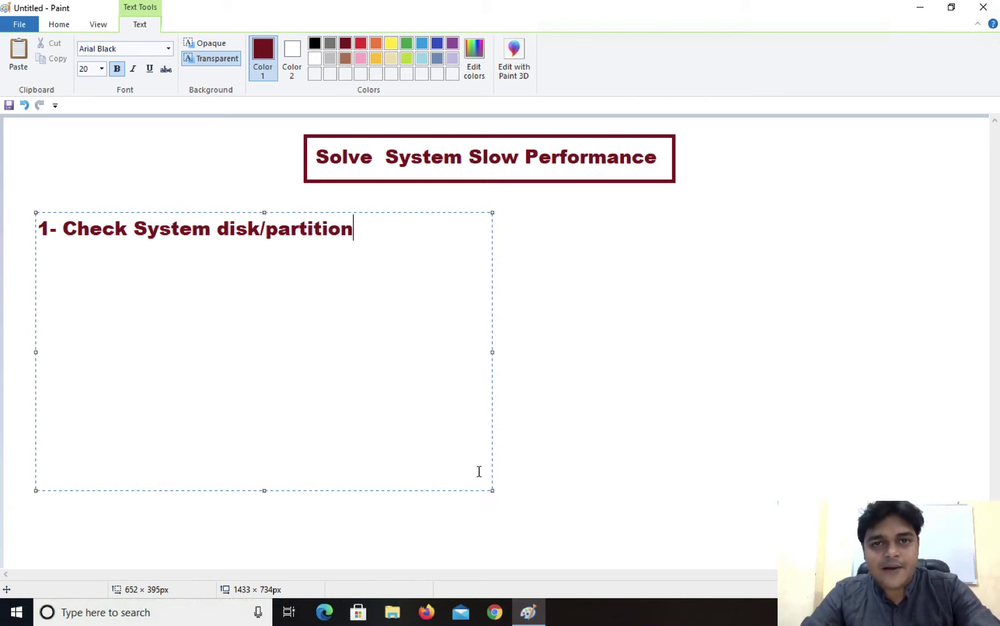
pyautogui.write('  ( O')
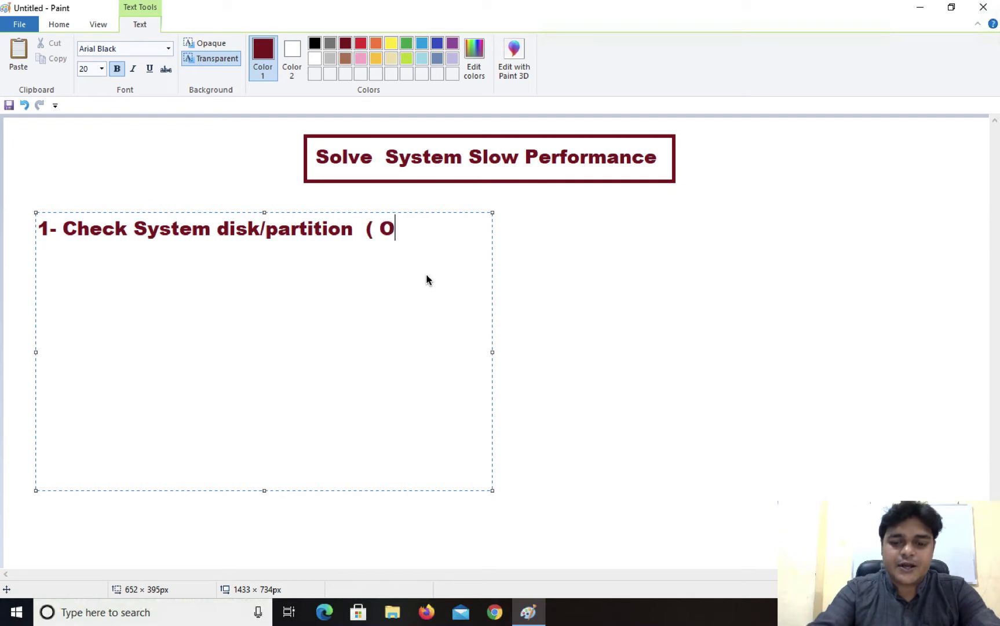
pyautogui.write('S Drive')
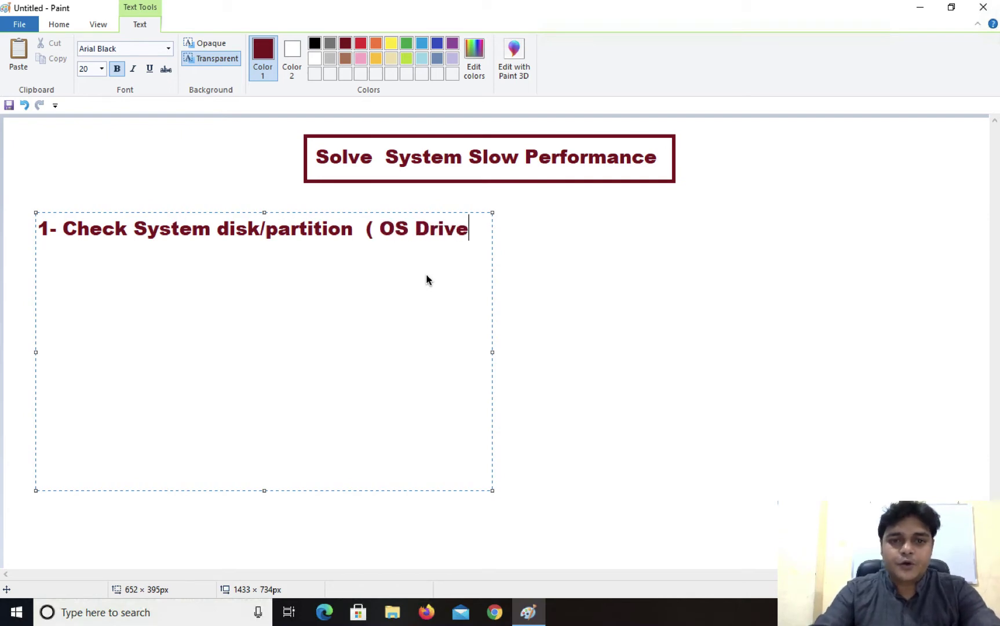
pyautogui.write(')')
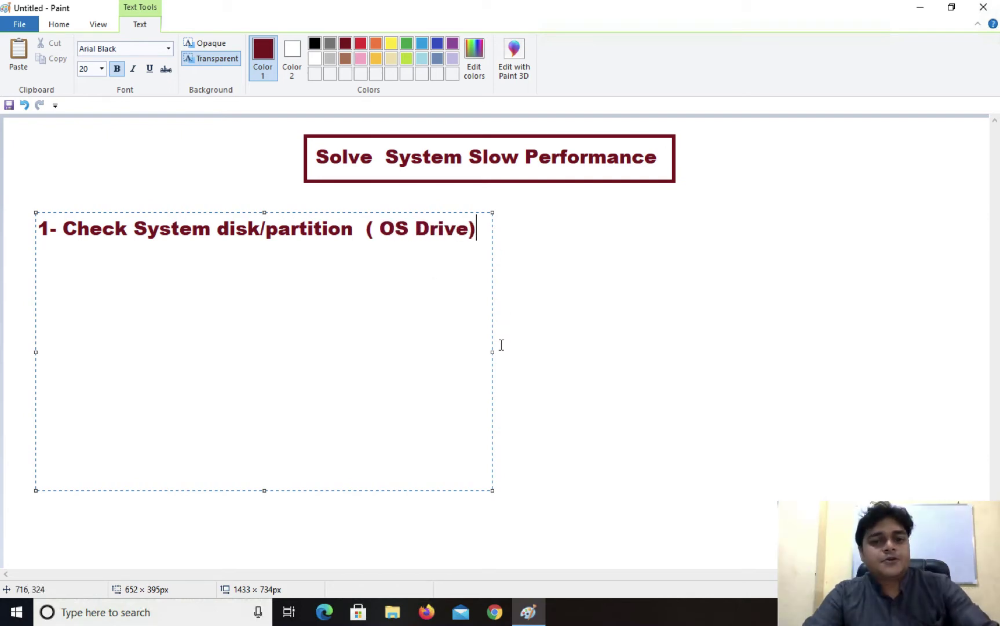
# Step: Widen the list's text box to about 925 px and colour its first line indigo blue
pyautogui.moveTo(492, 352); pyautogui.dragTo(675, 352)
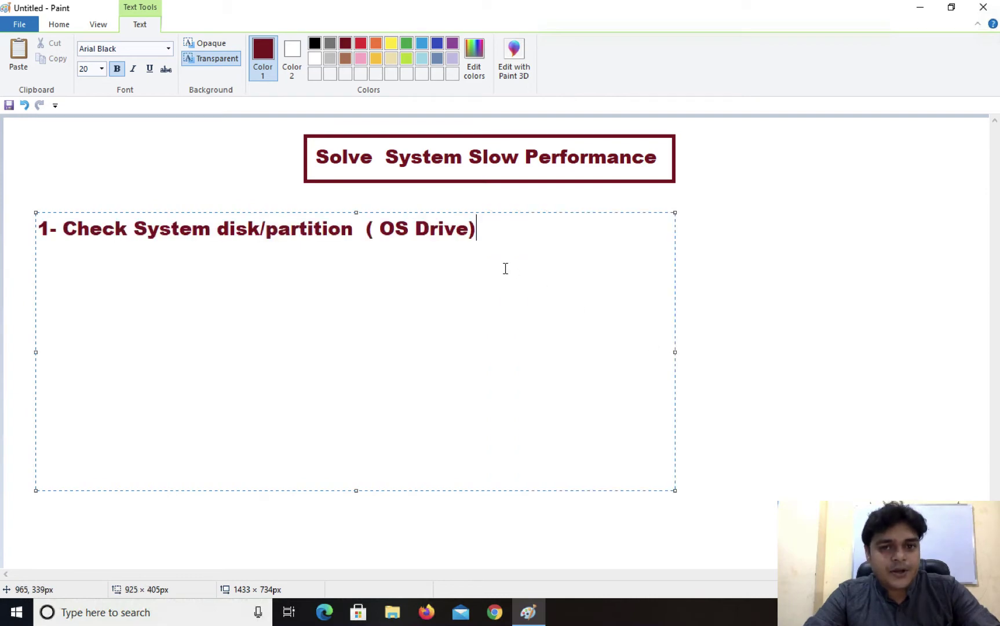
pyautogui.moveTo(486, 235); pyautogui.dragTo(2, 222)
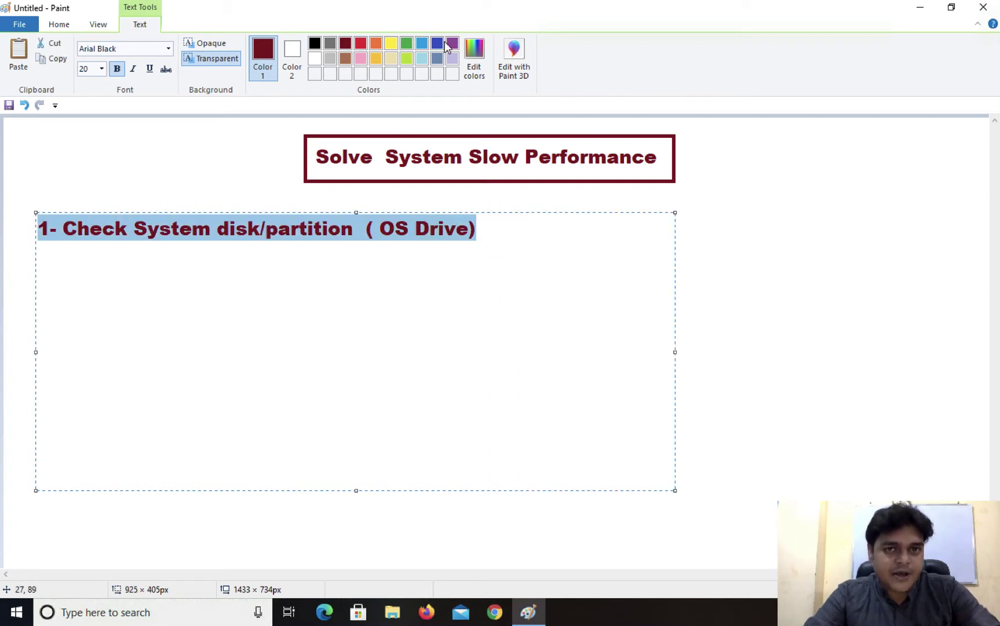
pyautogui.click(442, 42)
pyautogui.click(575, 347)
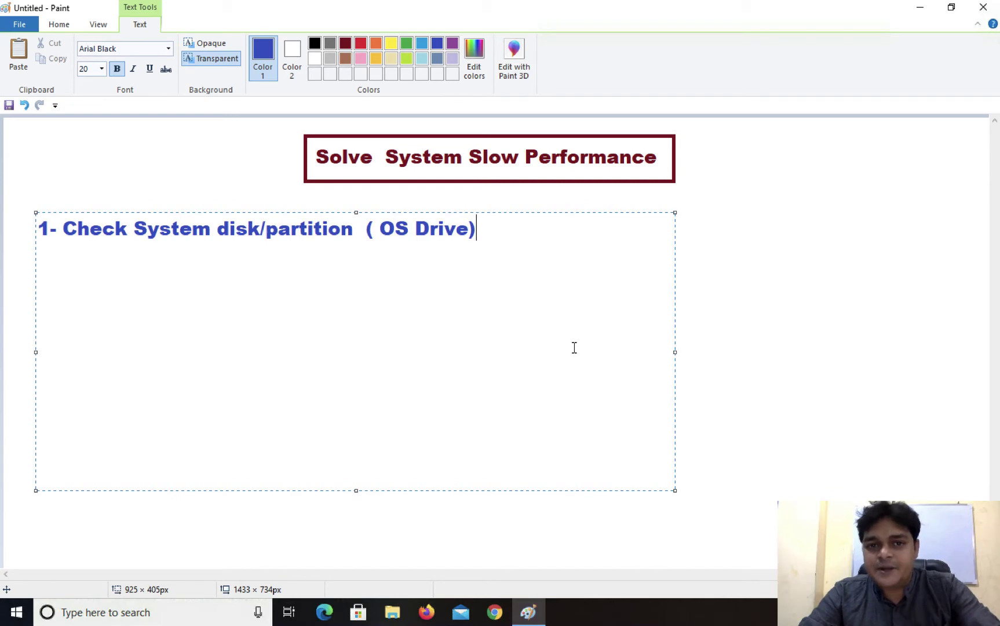
# Step: Check the free space on Local Disk (C:) in File Explorer and close the window
pyautogui.press('super+e')
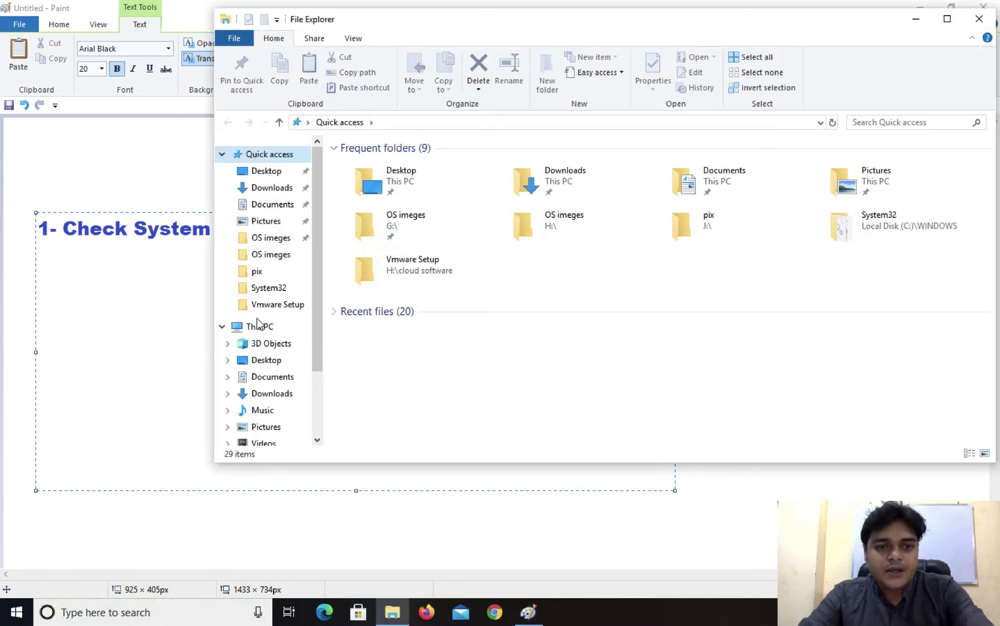
pyautogui.click(260, 328)
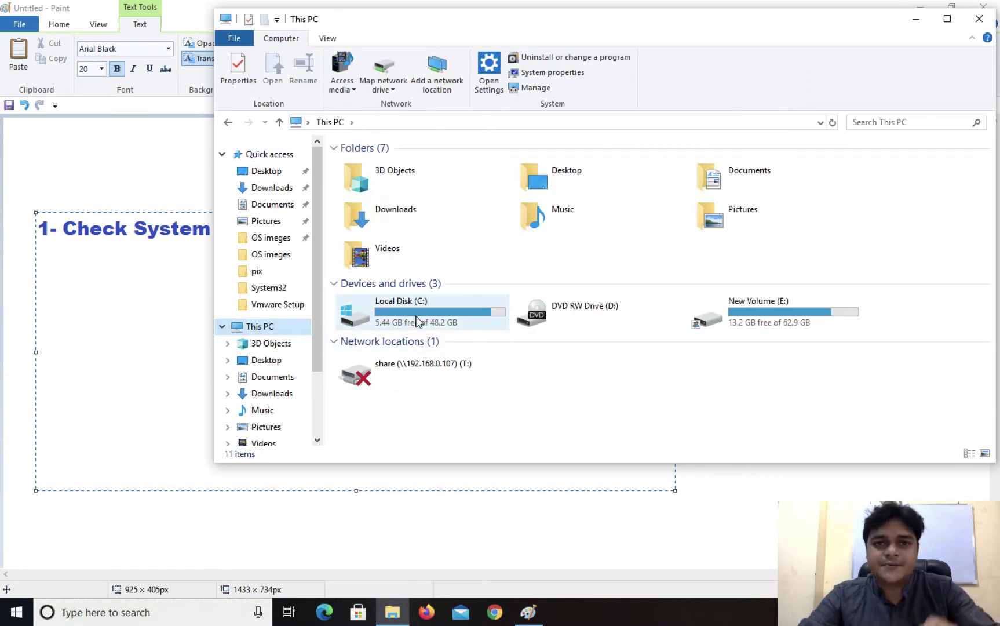
pyautogui.moveTo(416, 323)
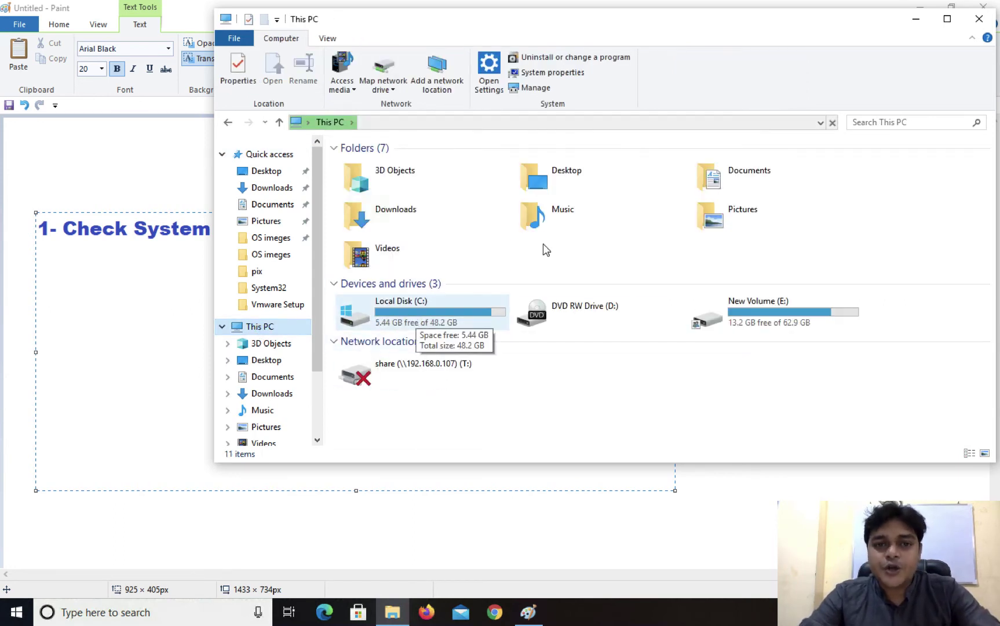
pyautogui.click(979, 20)
# Step: End the first list line with a full stop and start an indented line below it, leaving one blank line between
pyautogui.press('Return')
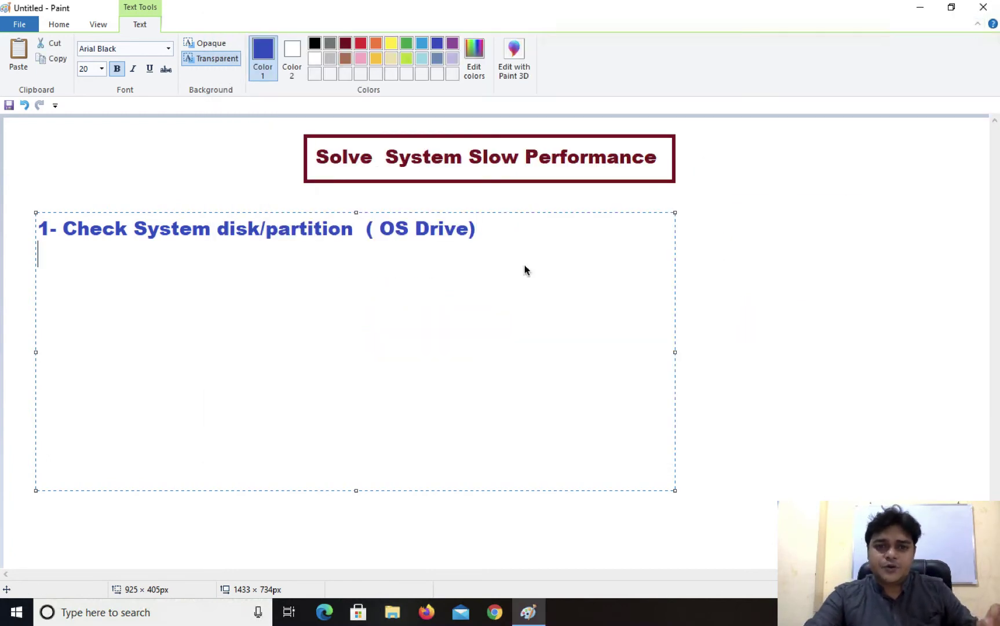
pyautogui.press('Return')
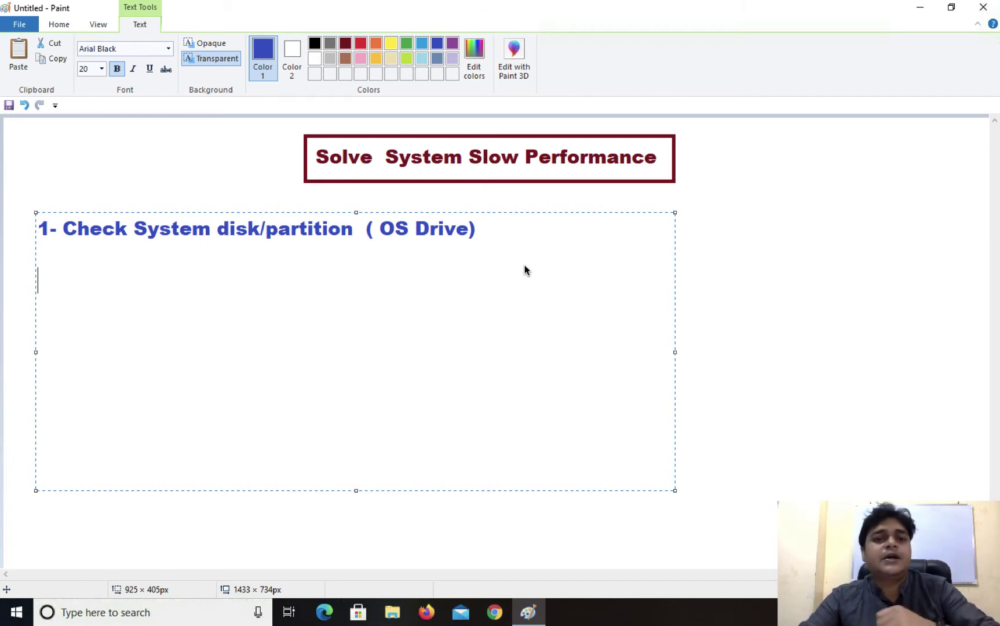
pyautogui.click(486, 243)
pyautogui.click(488, 233)
pyautogui.write('.')
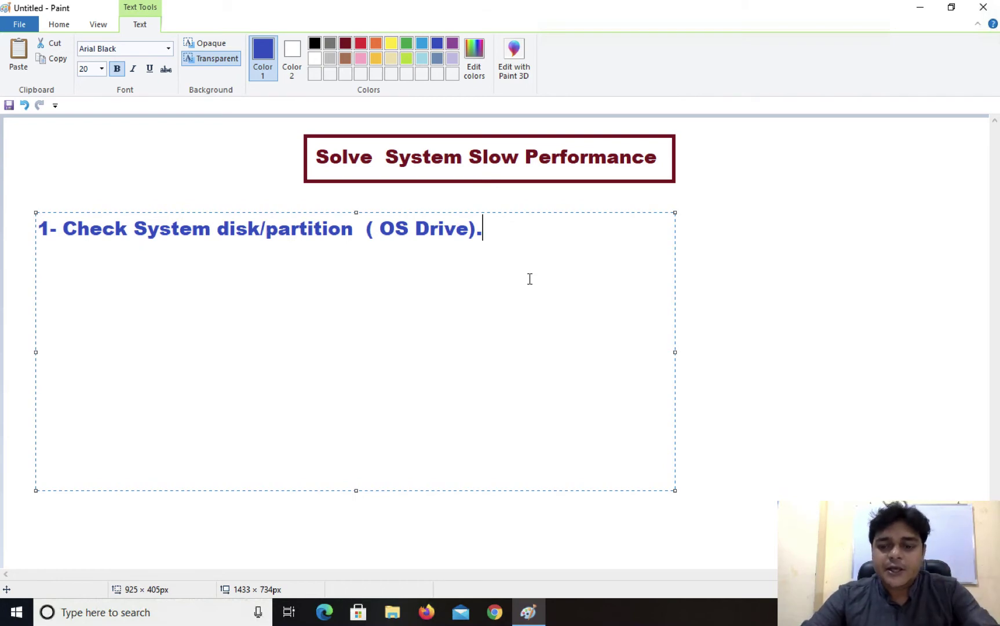
pyautogui.press('Return')
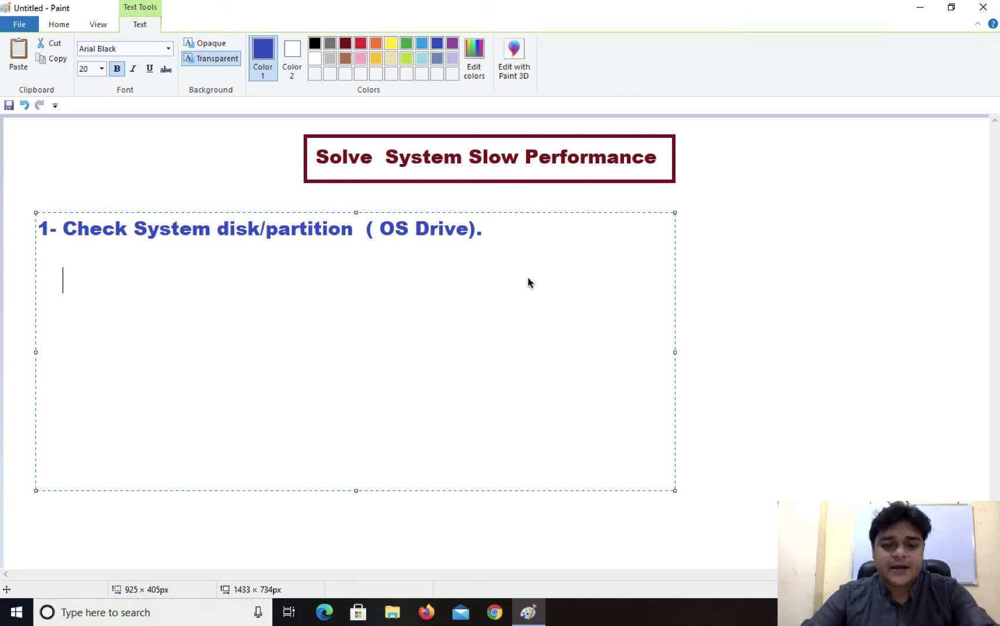
pyautogui.write('1-')
pyautogui.press('BackSpace')
pyautogui.press('BackSpace')
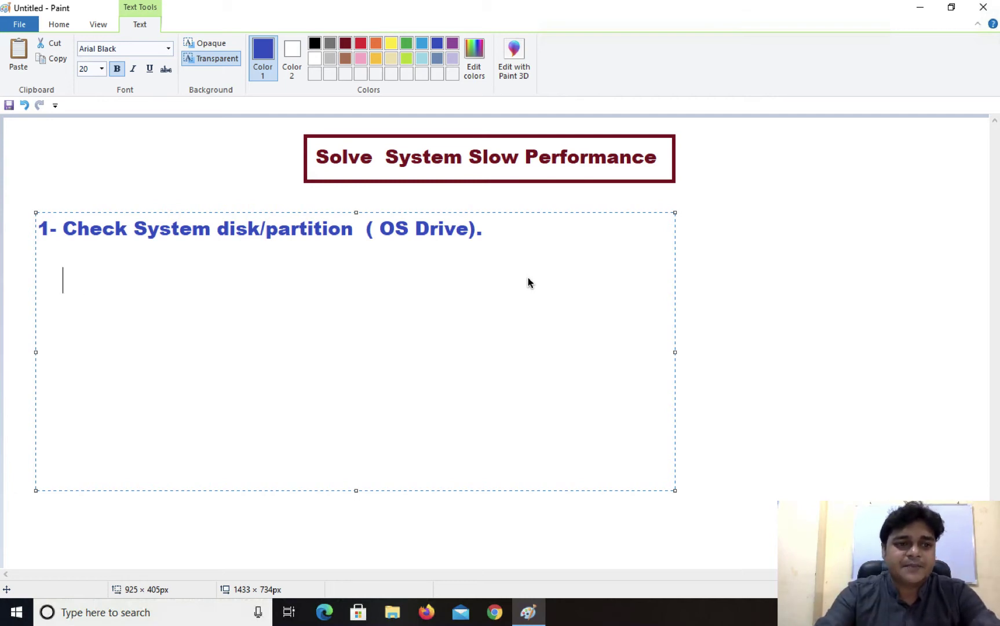
# Step: Reduce the new line's indent and enter "%temp%" under the first list item
pyautogui.press('BackSpace')
pyautogui.press('BackSpace')
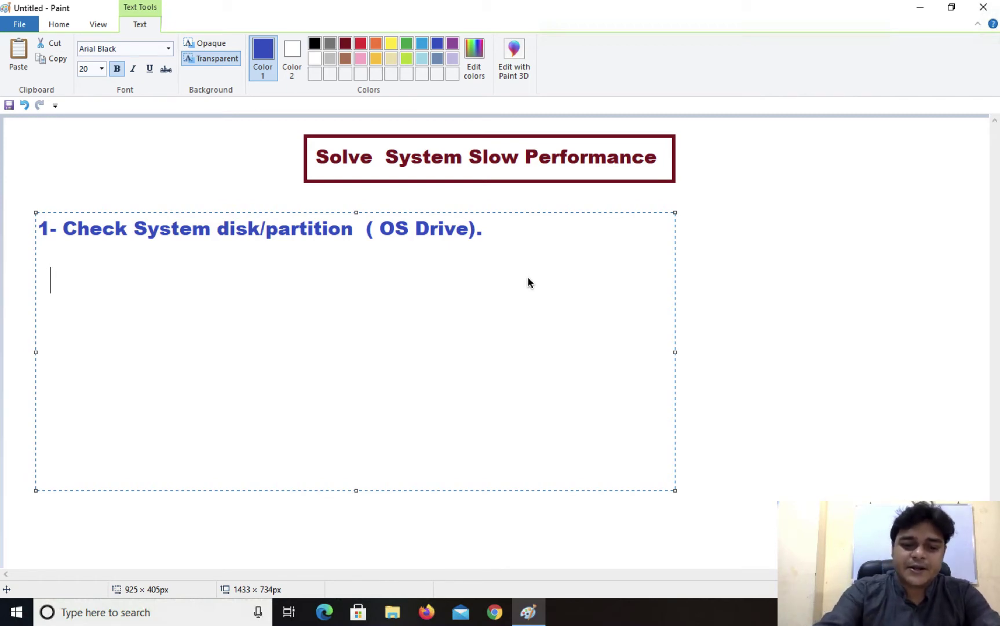
pyautogui.write('%te')
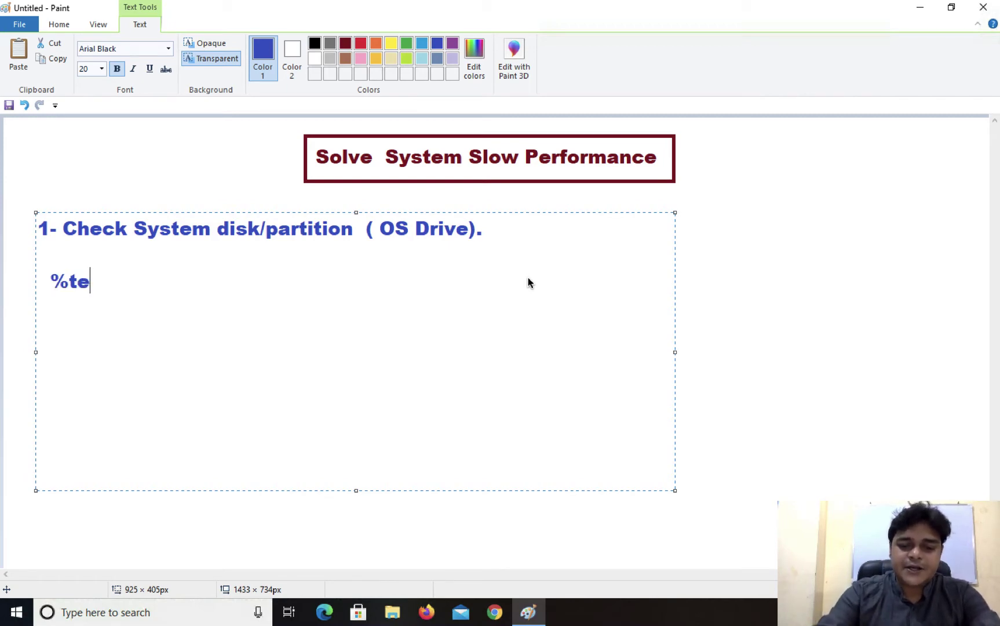
pyautogui.write('mp%')
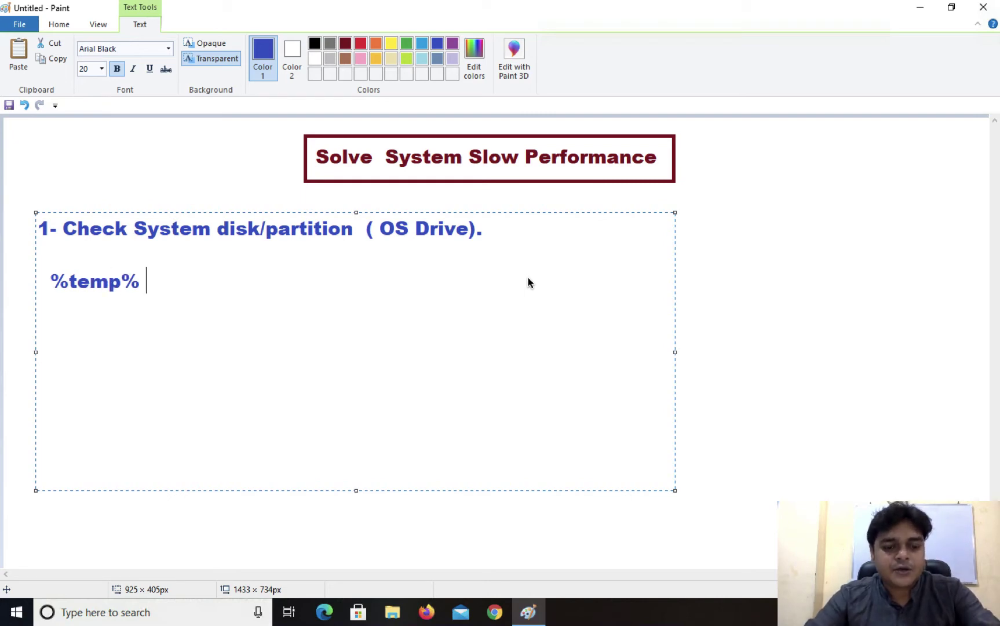
# Step: Run %temp% to open the Temp folder in File Explorer and look through its files
pyautogui.press('super+r')
pyautogui.write('%')
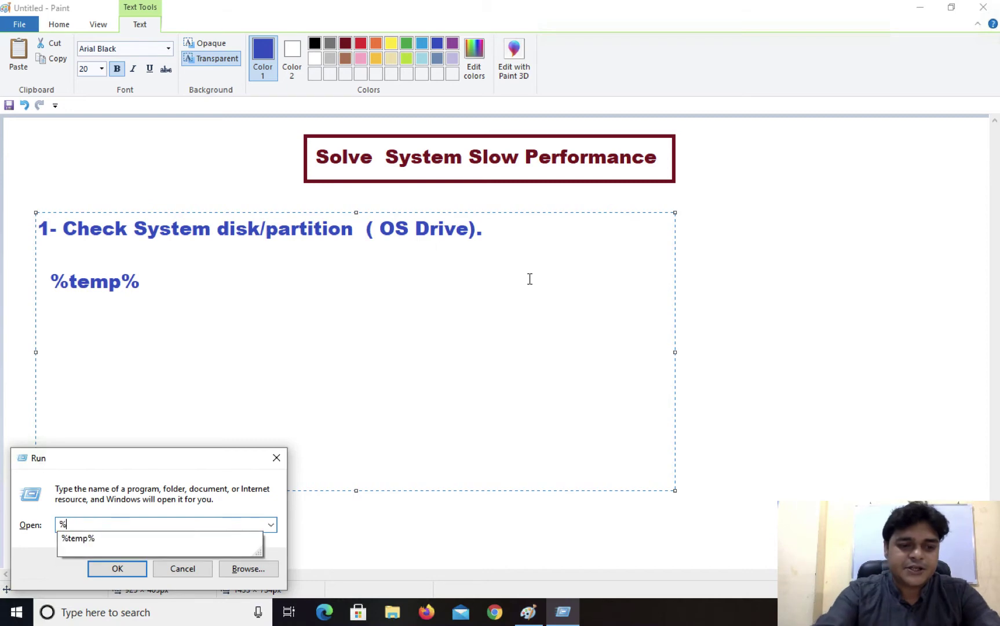
pyautogui.press('Down')
pyautogui.press('Return')
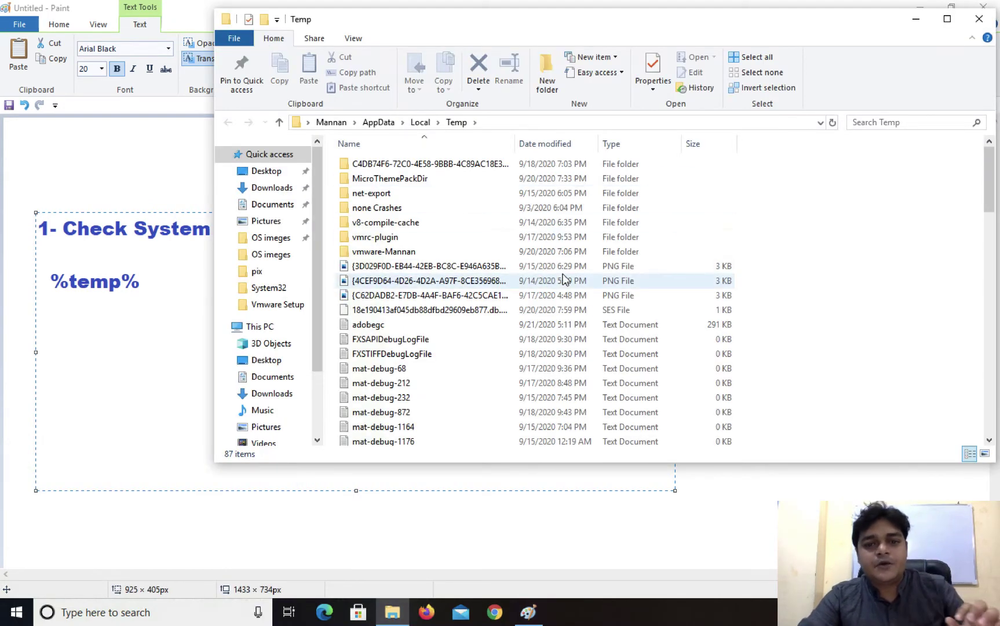
pyautogui.scroll(-15, 525, 252)
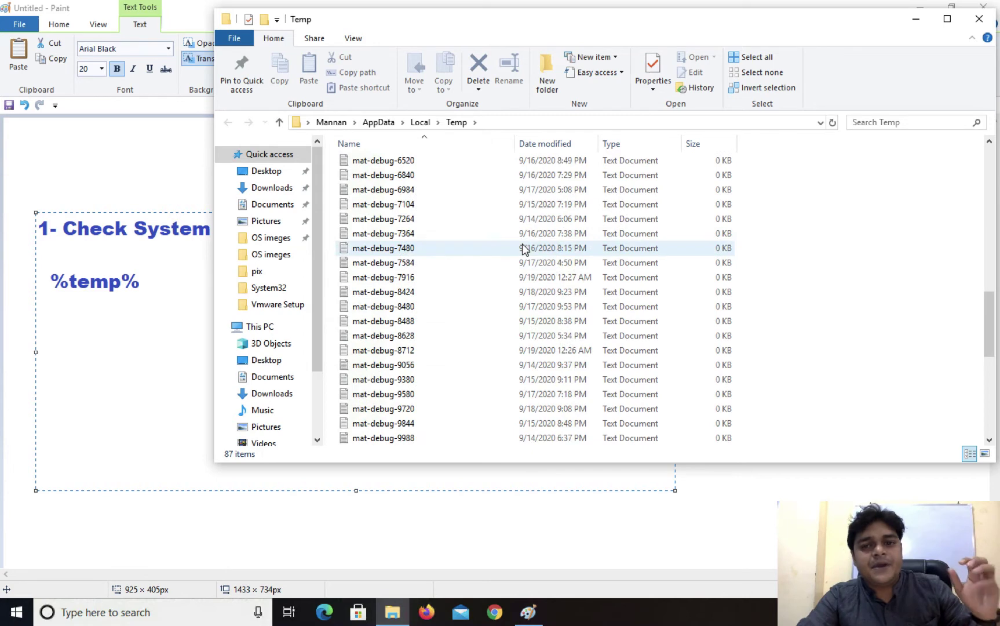
pyautogui.click(443, 233)
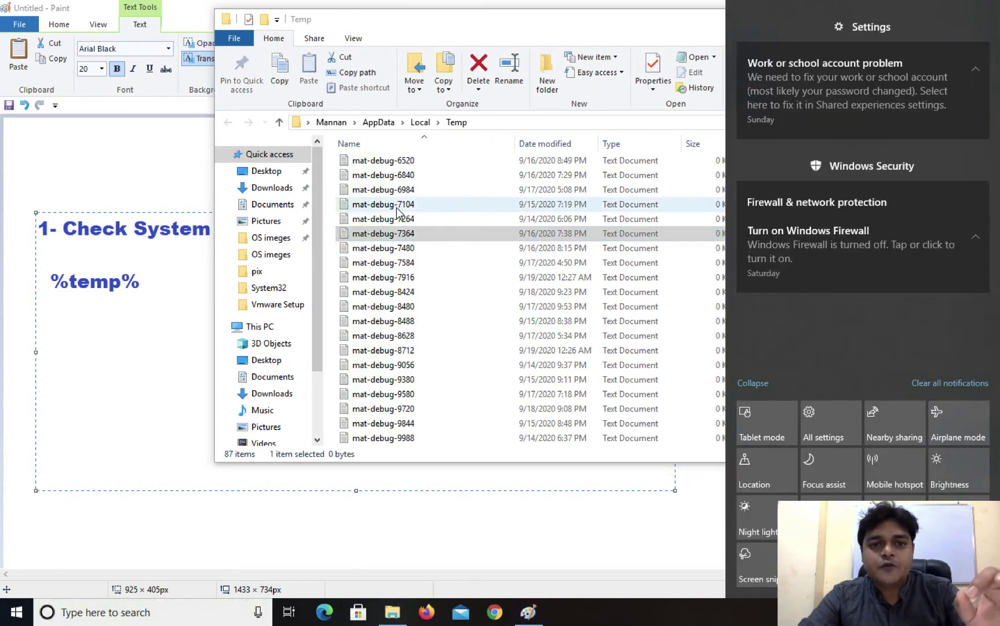
pyautogui.click(398, 212)
pyautogui.click(398, 211)
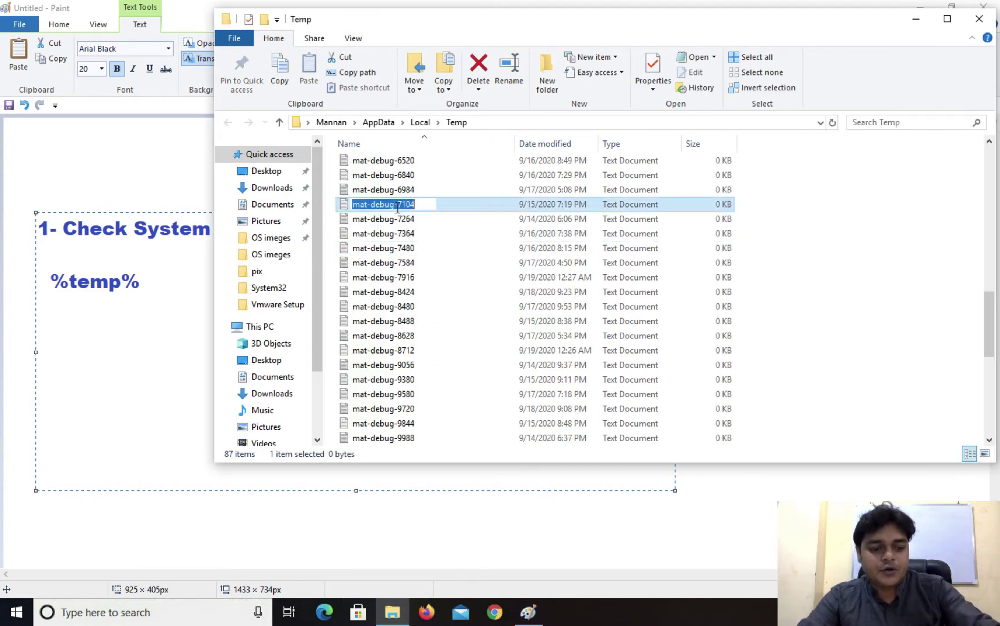
pyautogui.click(423, 255)
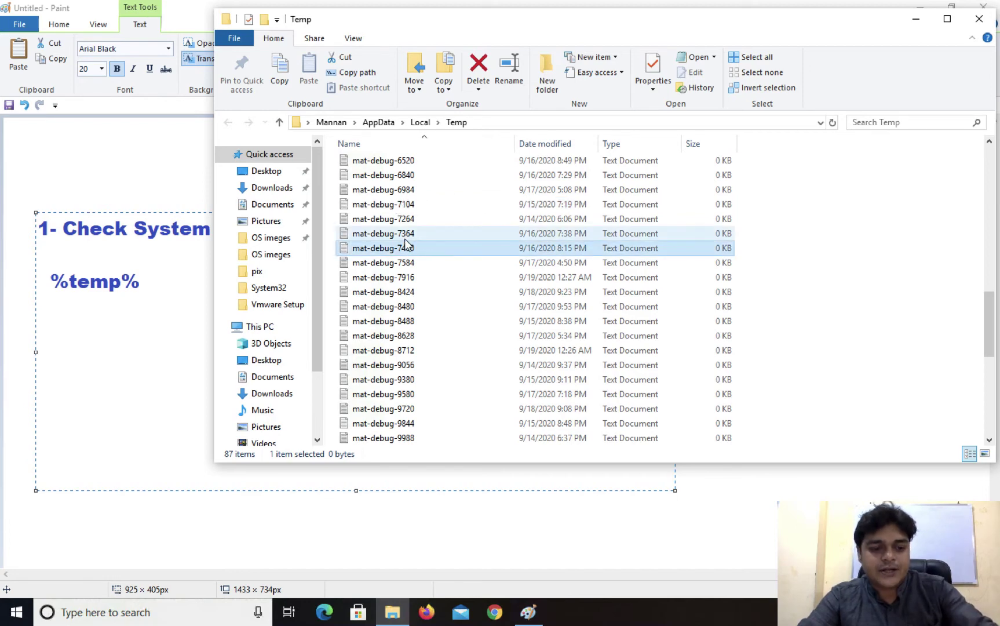
# Step: Check the combined size of all items in the Temp folder in their properties and close the dialog
pyautogui.hotkey('ctrl', 'a')
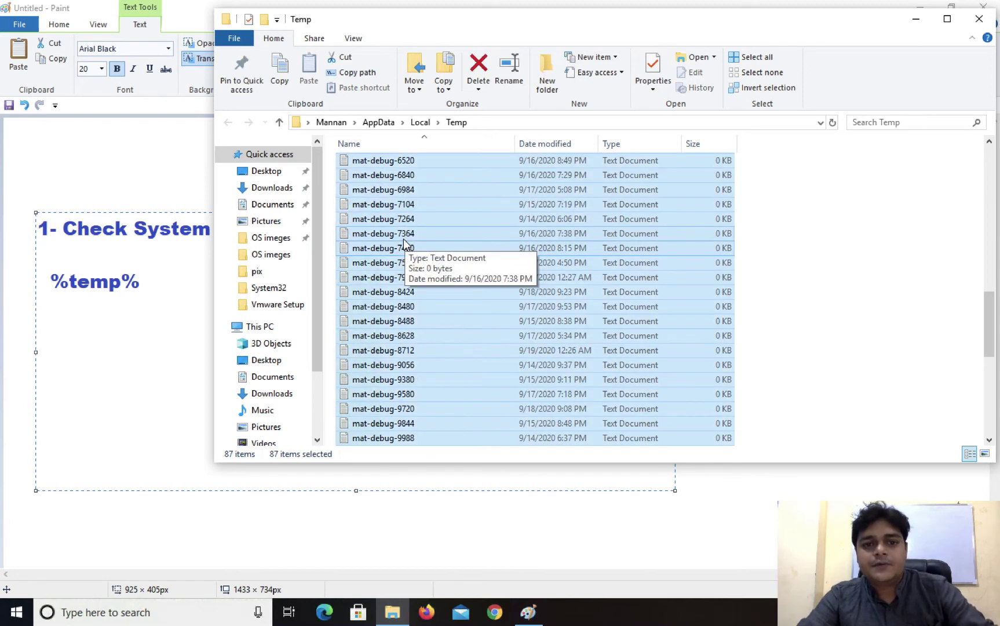
pyautogui.rightClick(398, 209)
pyautogui.click(439, 395)
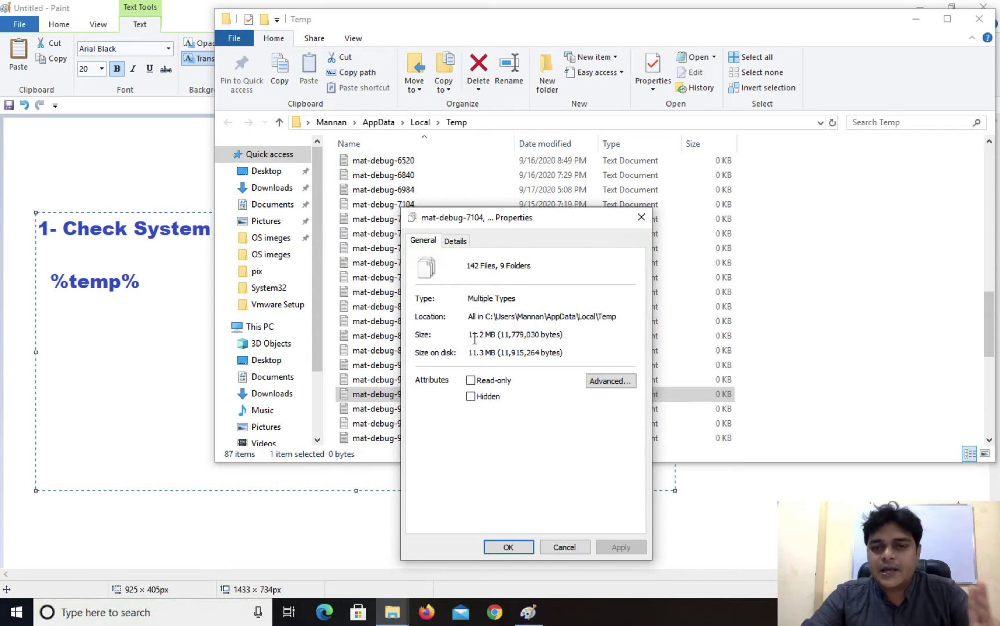
pyautogui.click(566, 544)
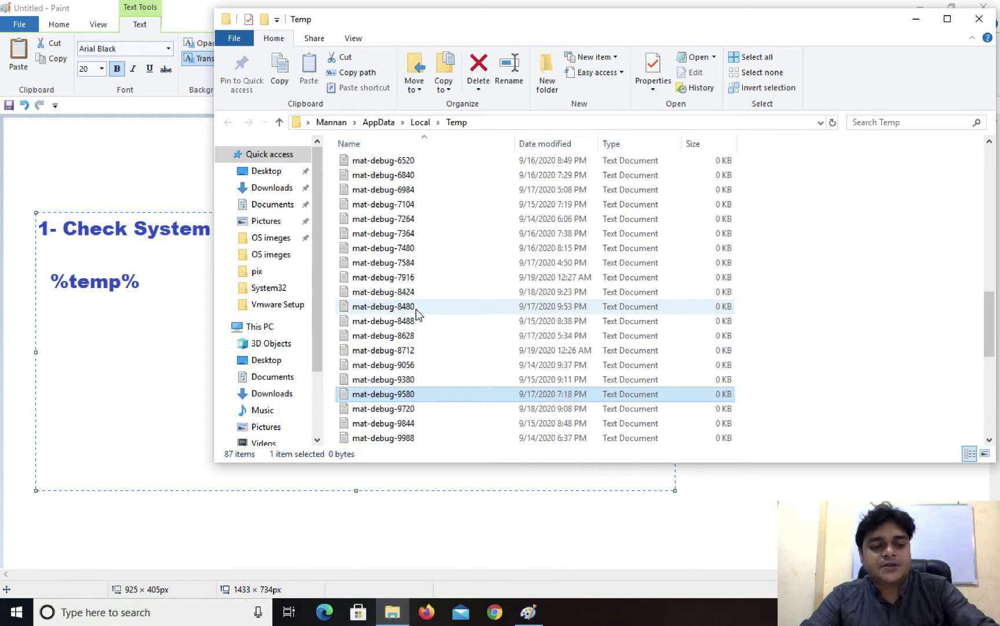
# Step: Delete all items in the user's Temp folder, skipping the folder that needs administrator permission
pyautogui.hotkey('ctrl', 'a')
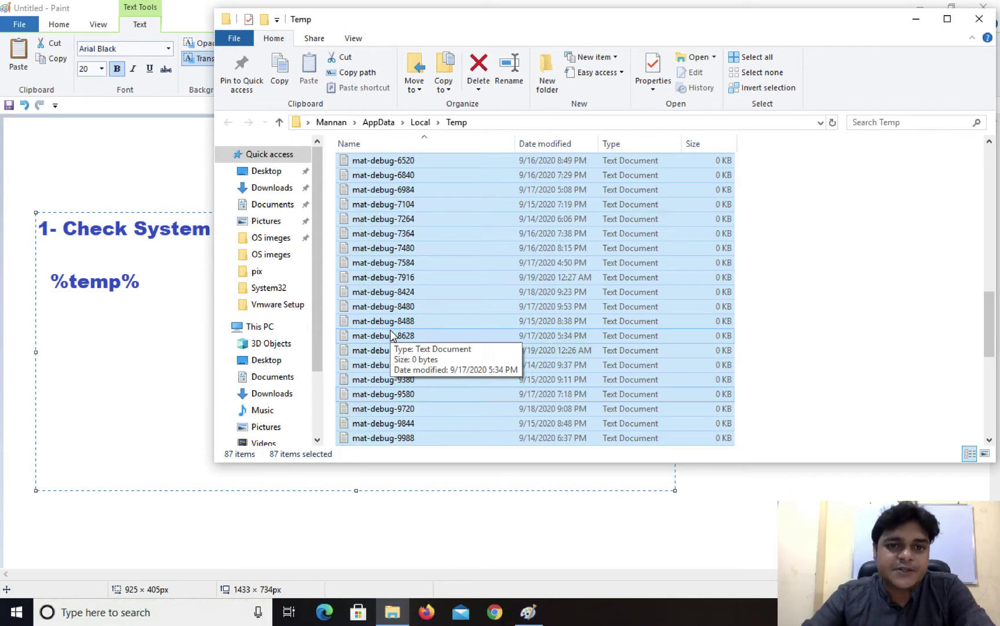
pyautogui.rightClick(401, 291)
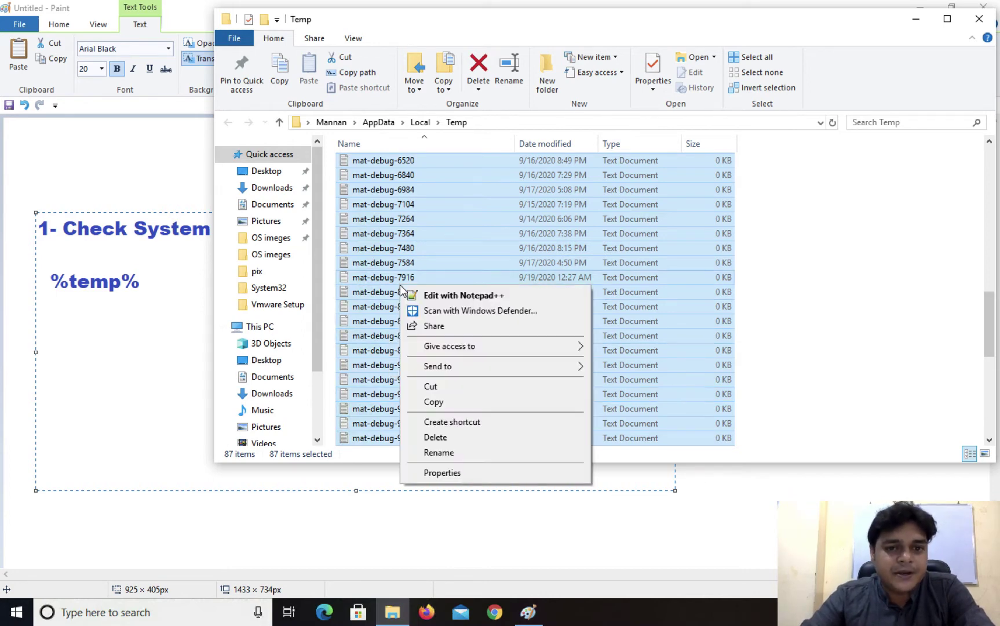
pyautogui.click(441, 438)
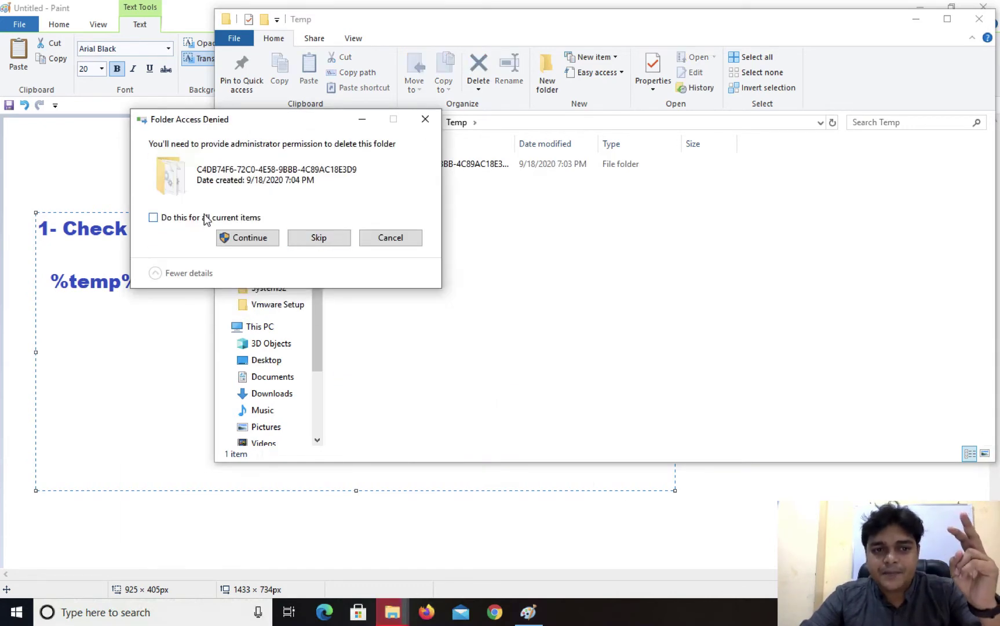
pyautogui.click(313, 241)
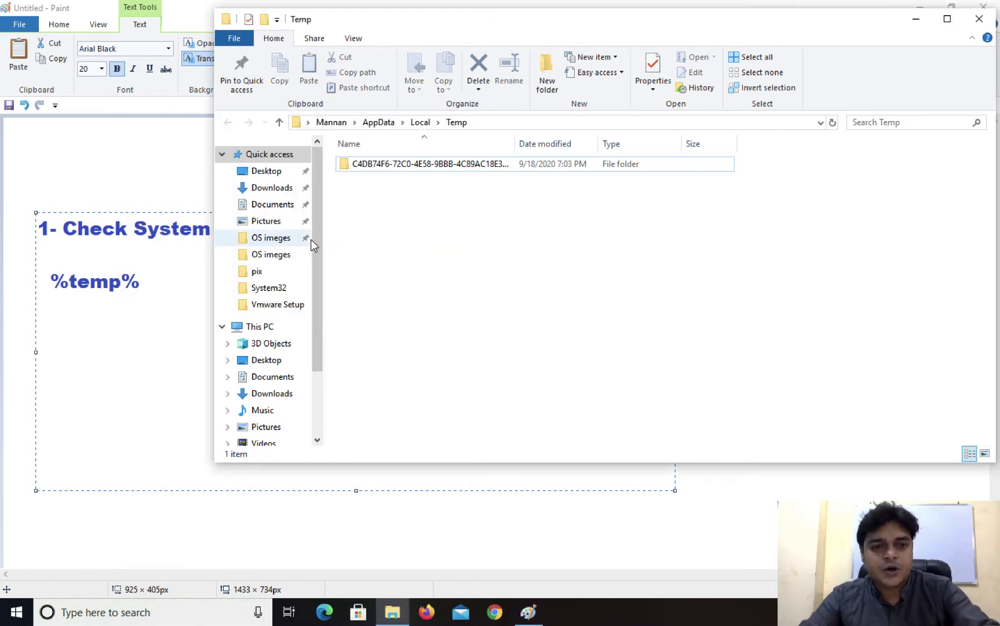
# Step: Run the command "temp" to open the Windows Temp folder on Local Disk (C:)
pyautogui.press('super+r')
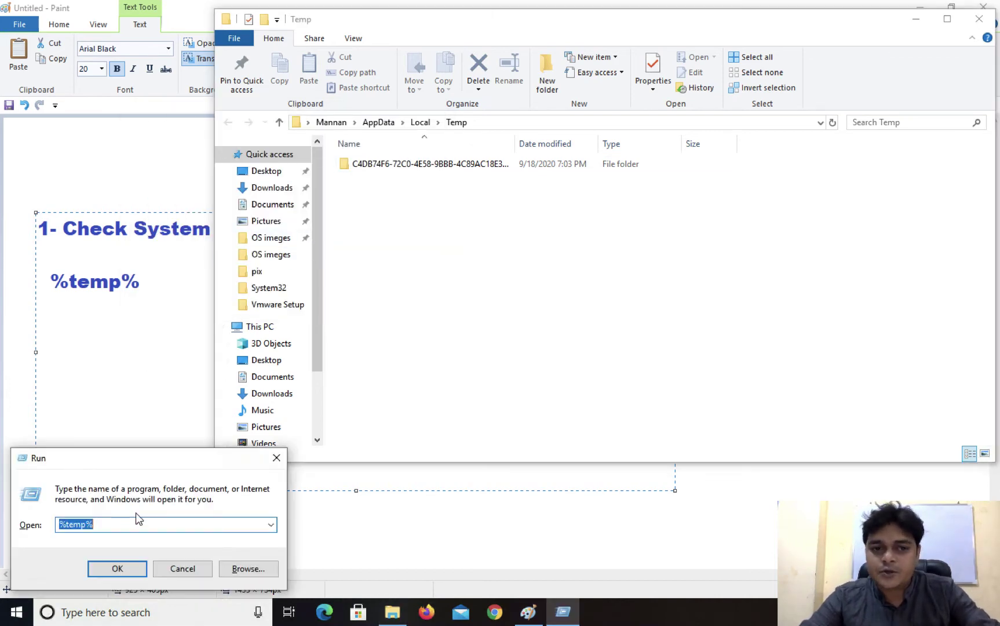
pyautogui.press('BackSpace')
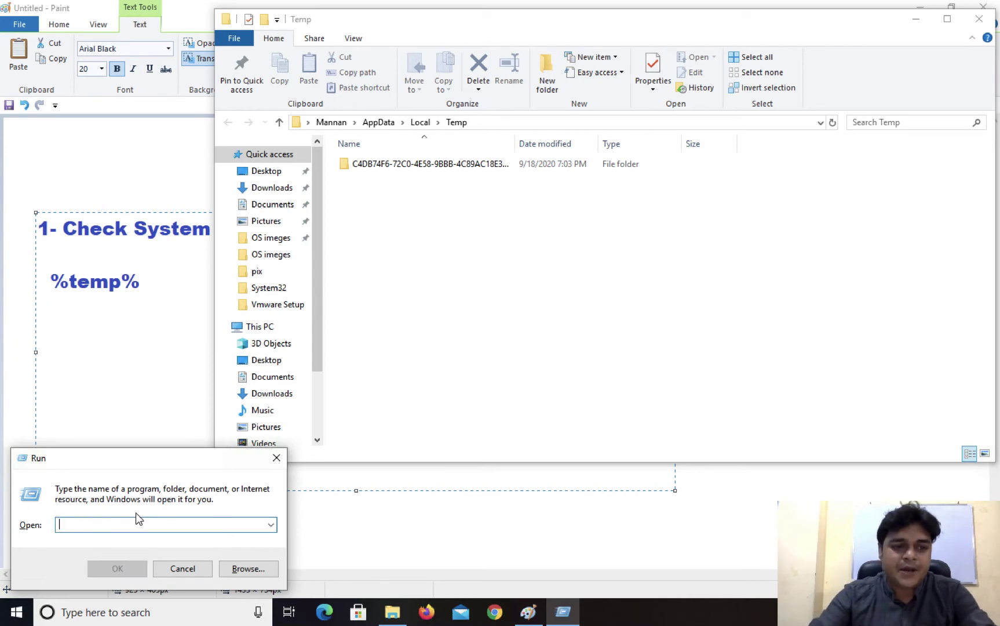
pyautogui.write('tem')
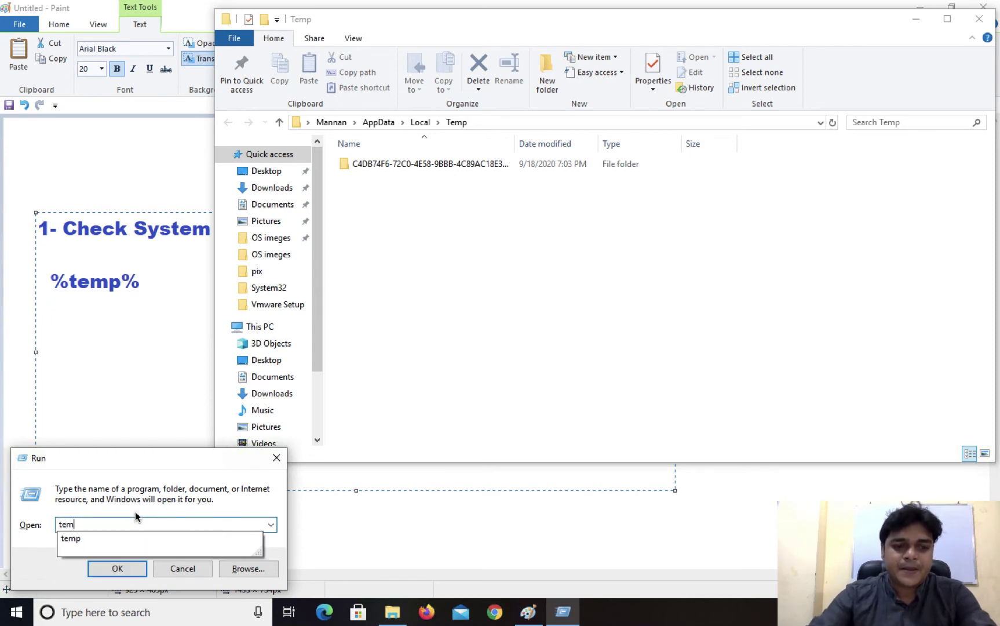
pyautogui.write('p')
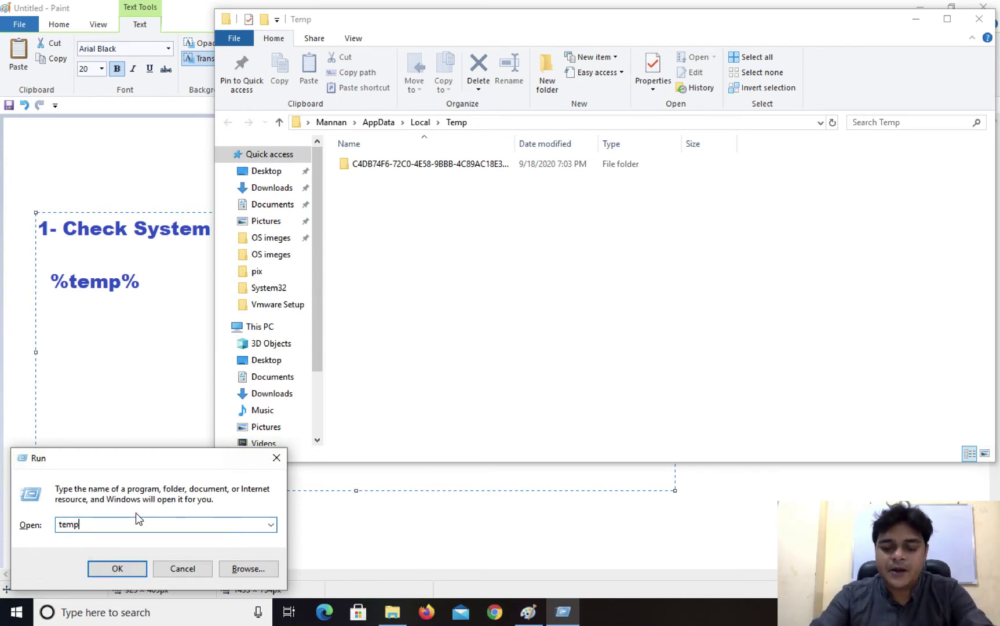
pyautogui.press('Return')
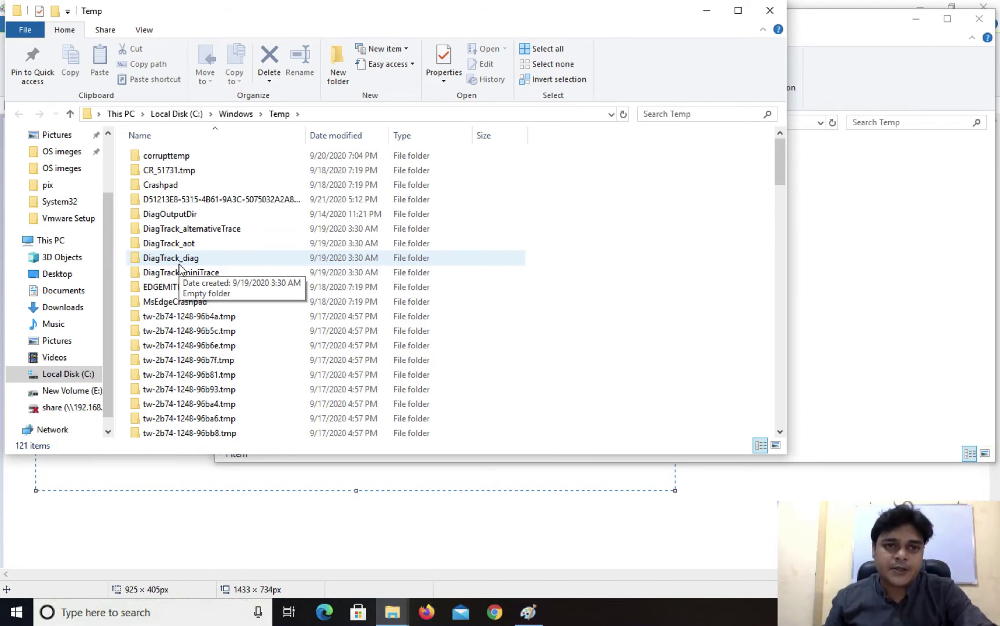
# Step: Delete all items in the Windows Temp folder, skipping all protected and in-use ones, and close both Temp windows
pyautogui.press('super+a')
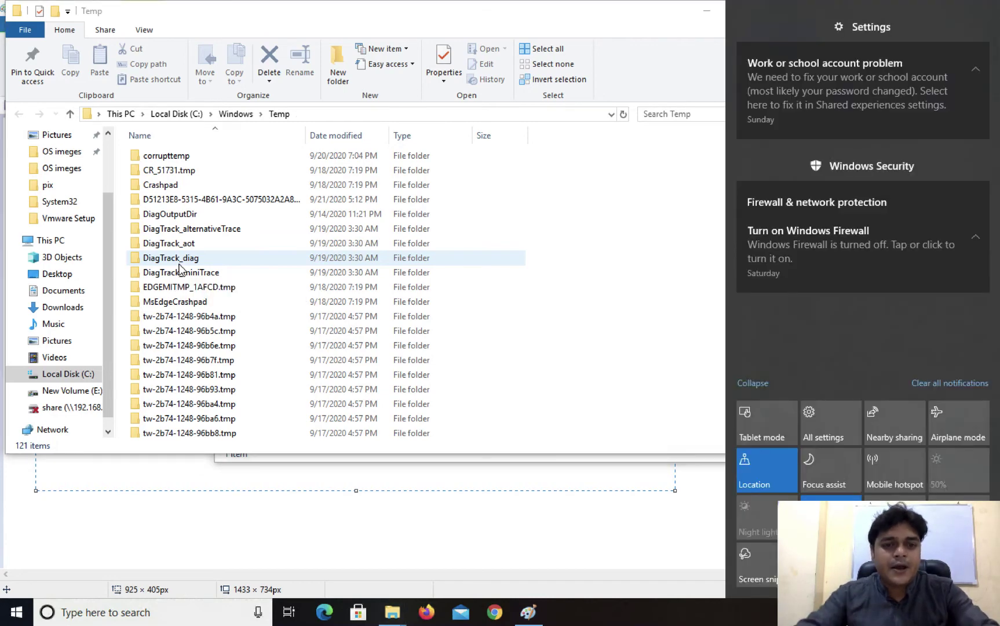
pyautogui.click(388, 219)
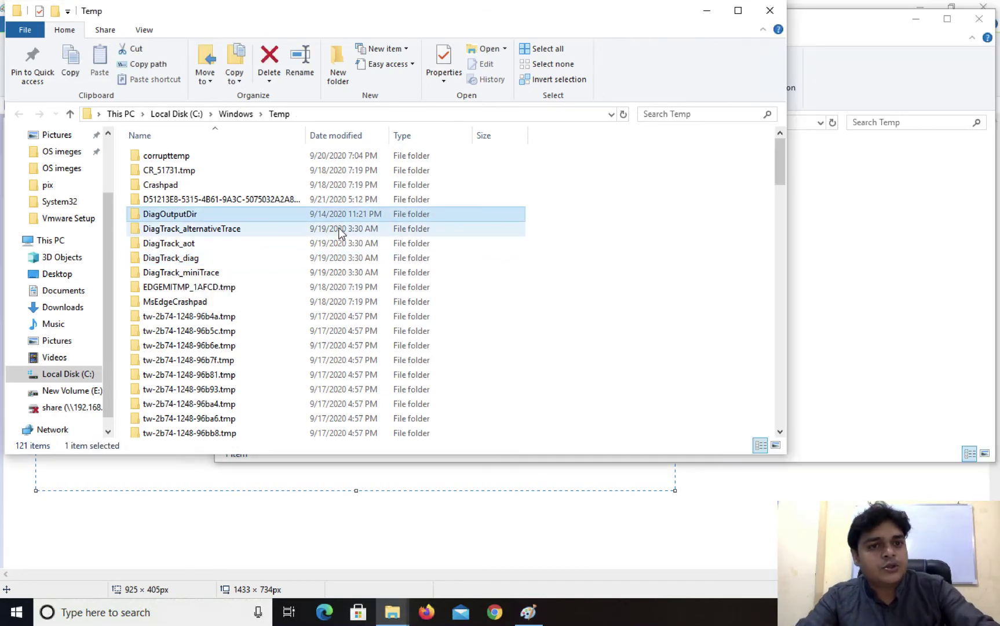
pyautogui.hotkey('ctrl', 'a')
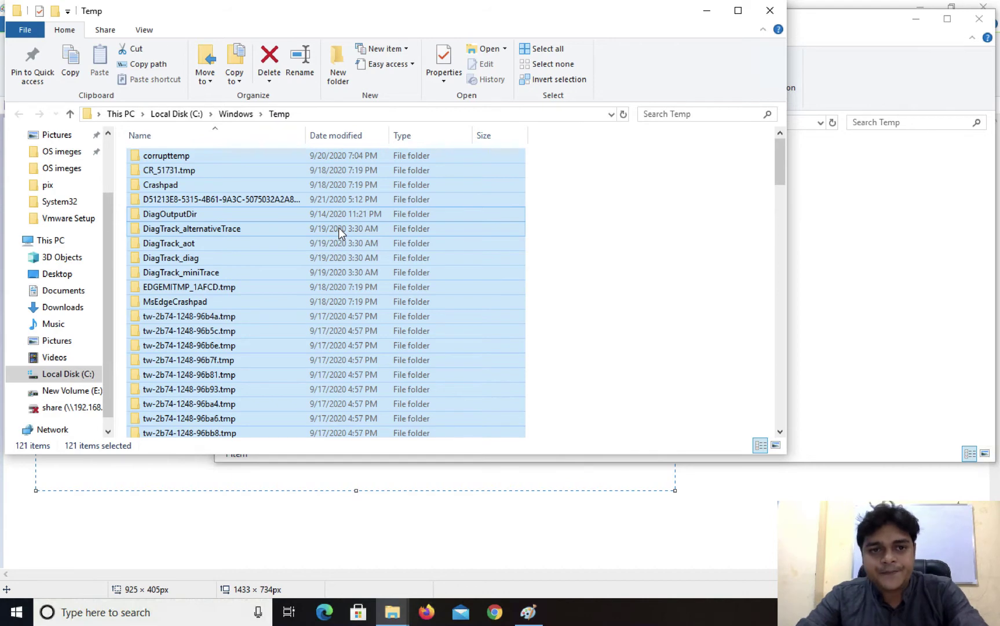
pyautogui.rightClick(383, 226)
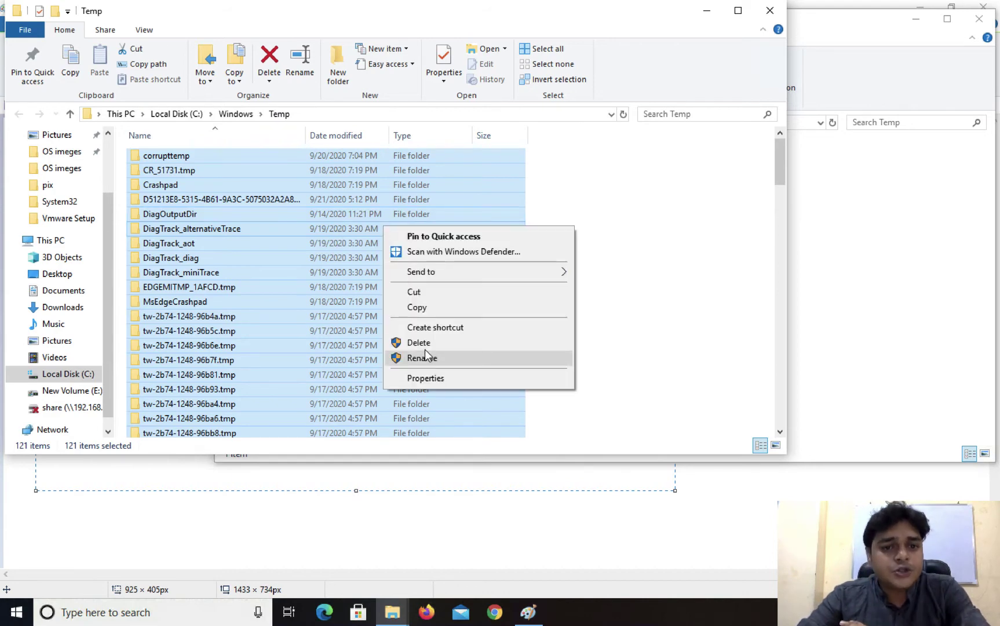
pyautogui.click(428, 343)
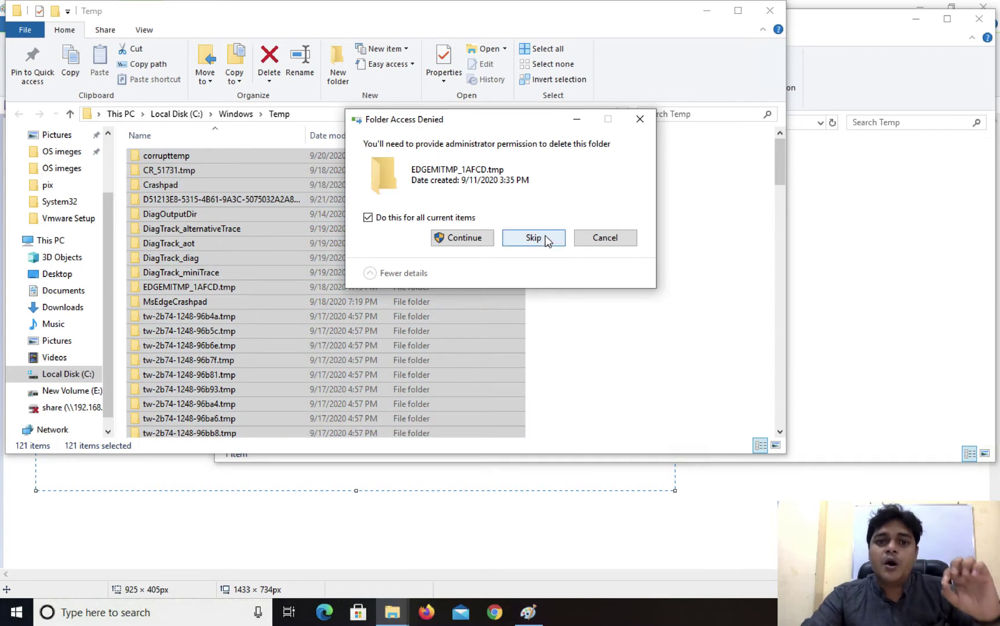
pyautogui.click(545, 237)
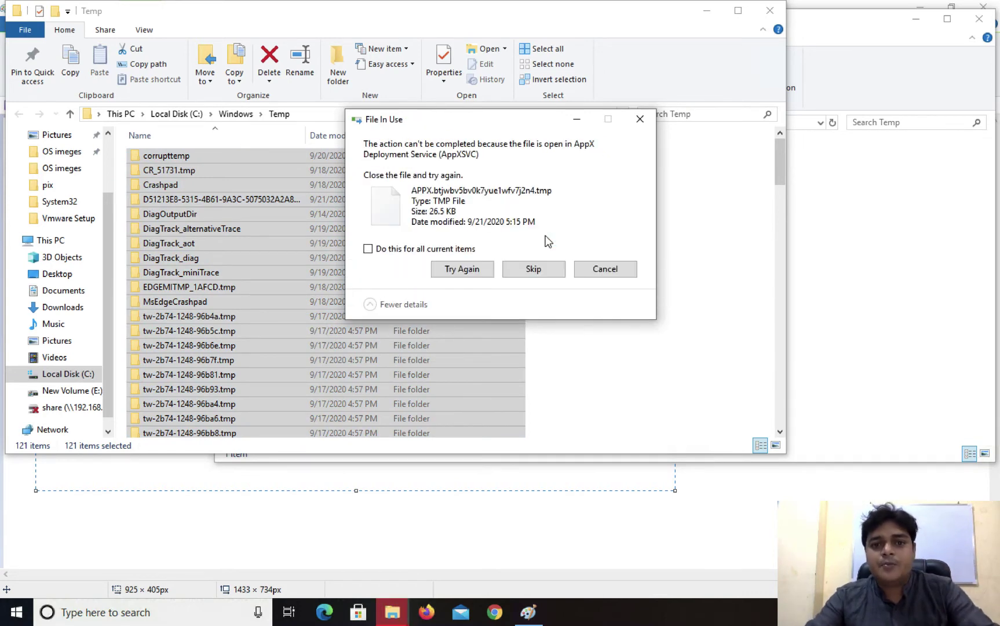
pyautogui.click(406, 249)
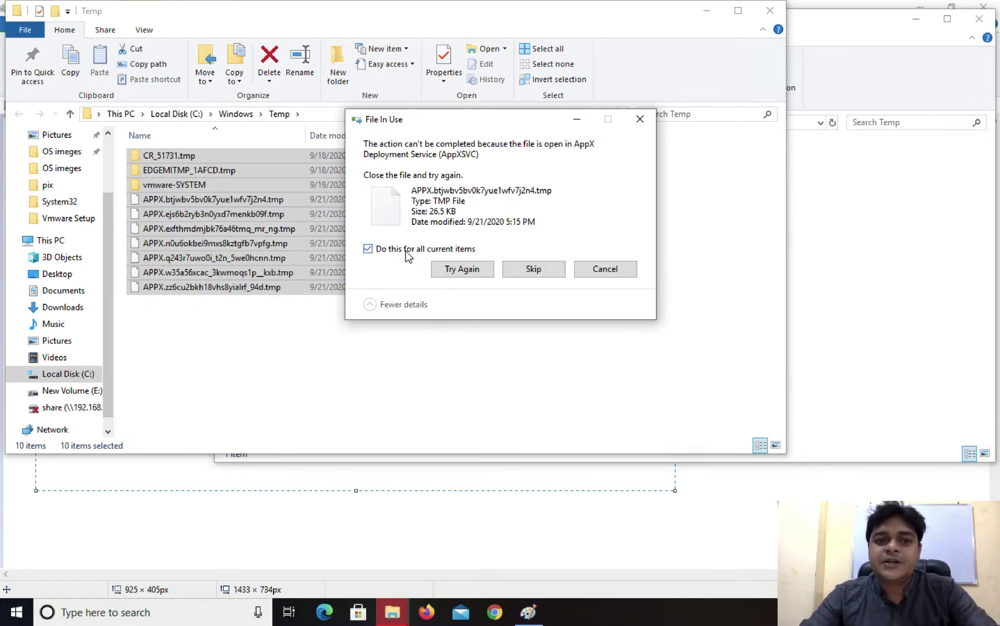
pyautogui.click(525, 273)
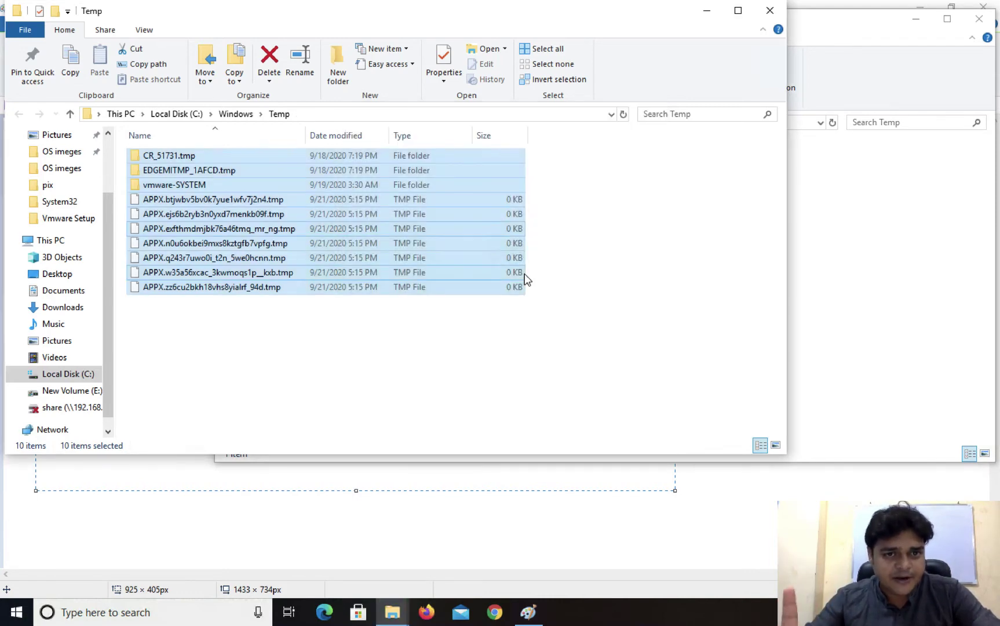
pyautogui.click(770, 11)
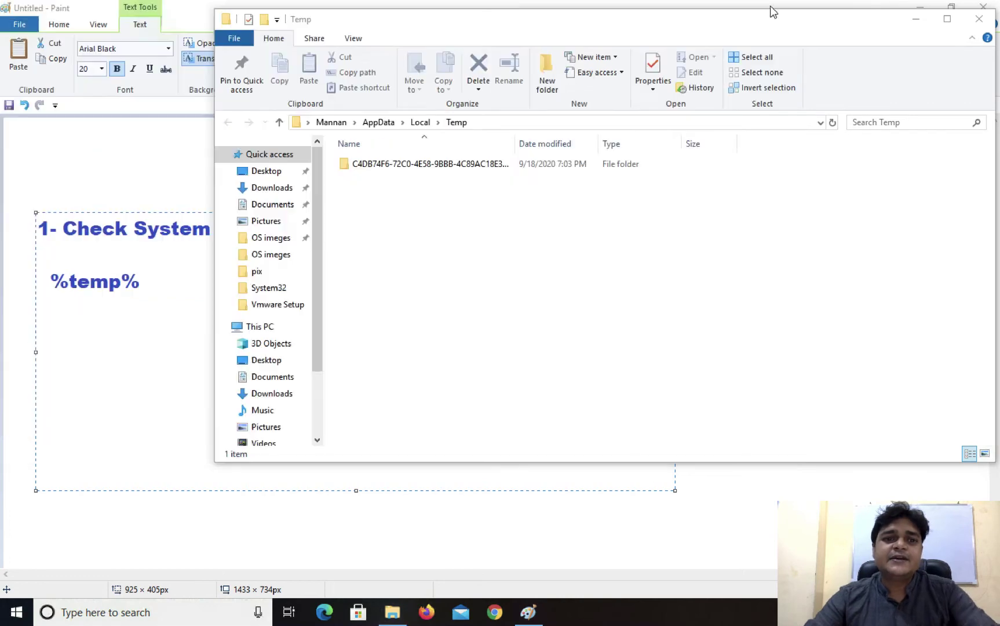
pyautogui.click(979, 19)
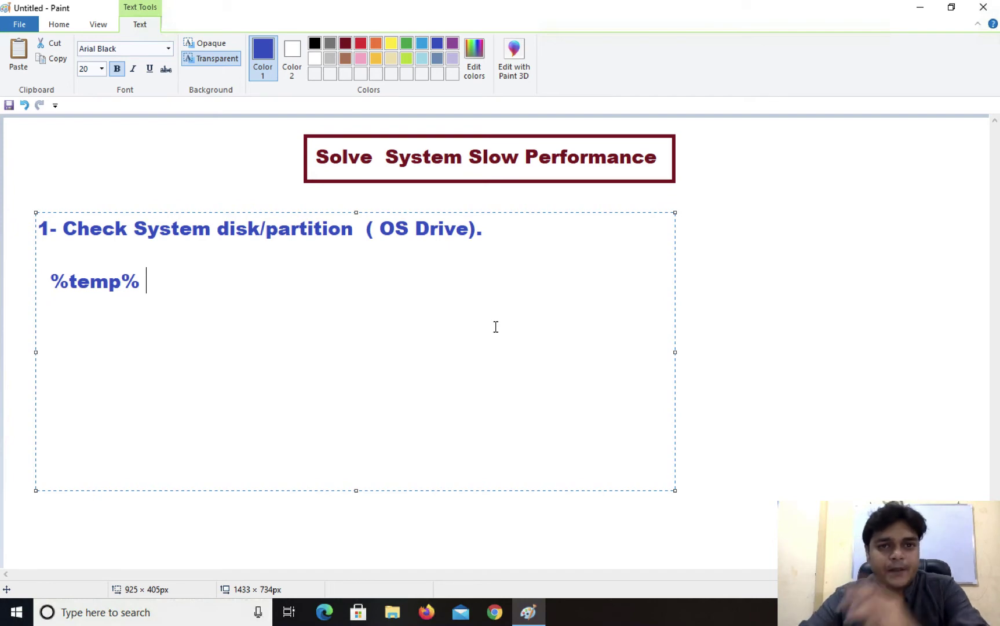
# Step: Run the command "prefetch" to open the Prefetch folder, granting permanent access to it
pyautogui.press('super+r')
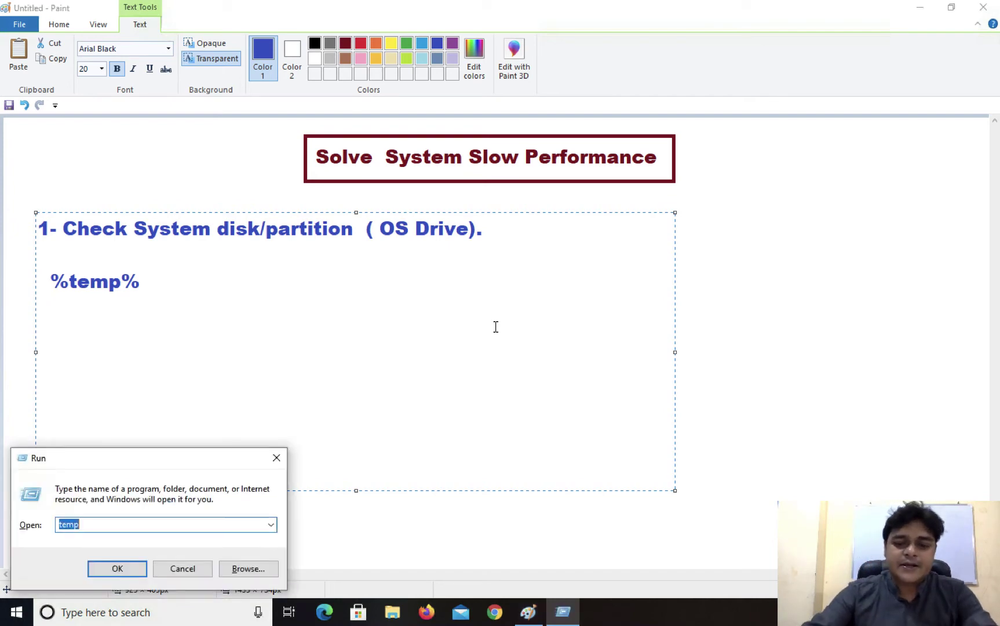
pyautogui.write('pre')
pyautogui.press('Down')
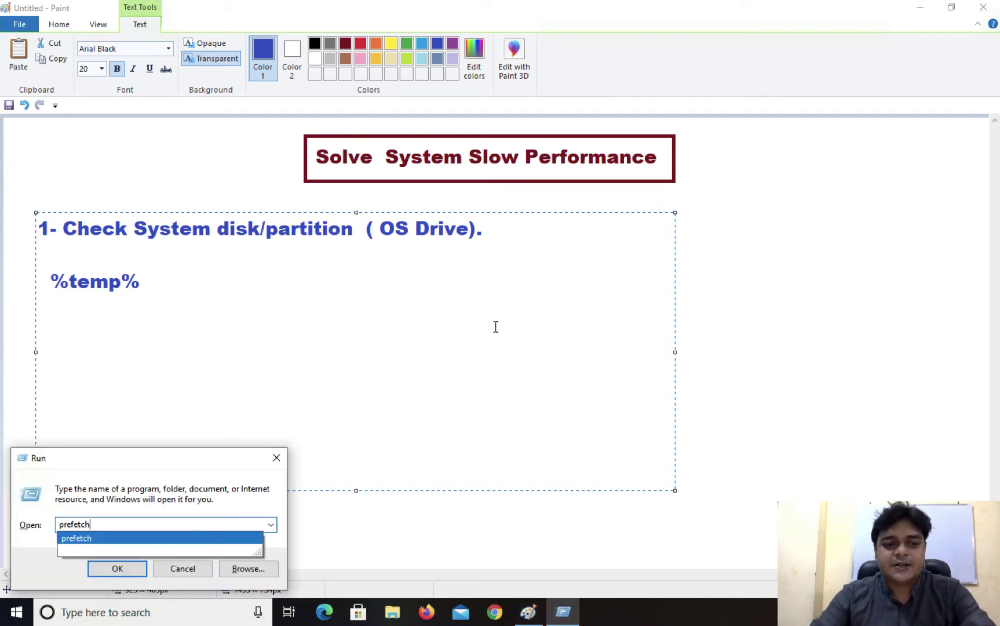
pyautogui.press('Return')
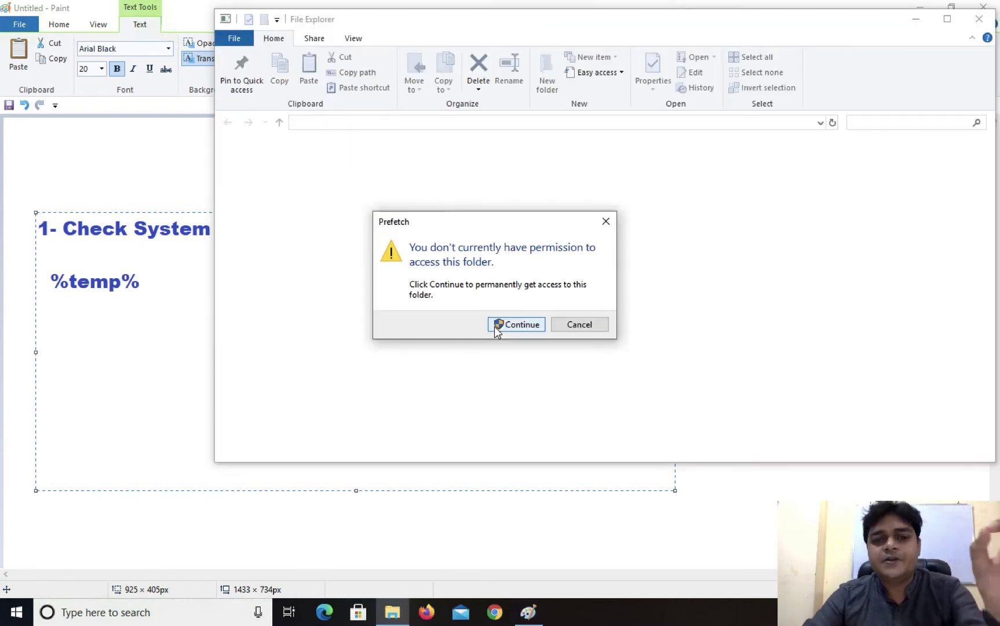
pyautogui.click(528, 325)
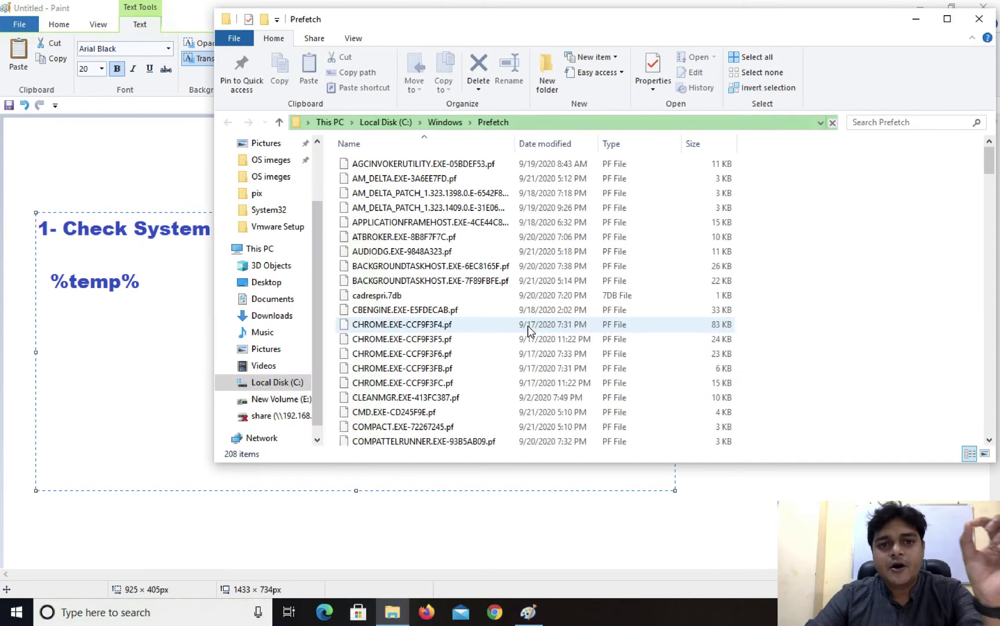
# Step: Check the combined size of all files in the Prefetch folder in their properties and close the dialog
pyautogui.rightClick(415, 216)
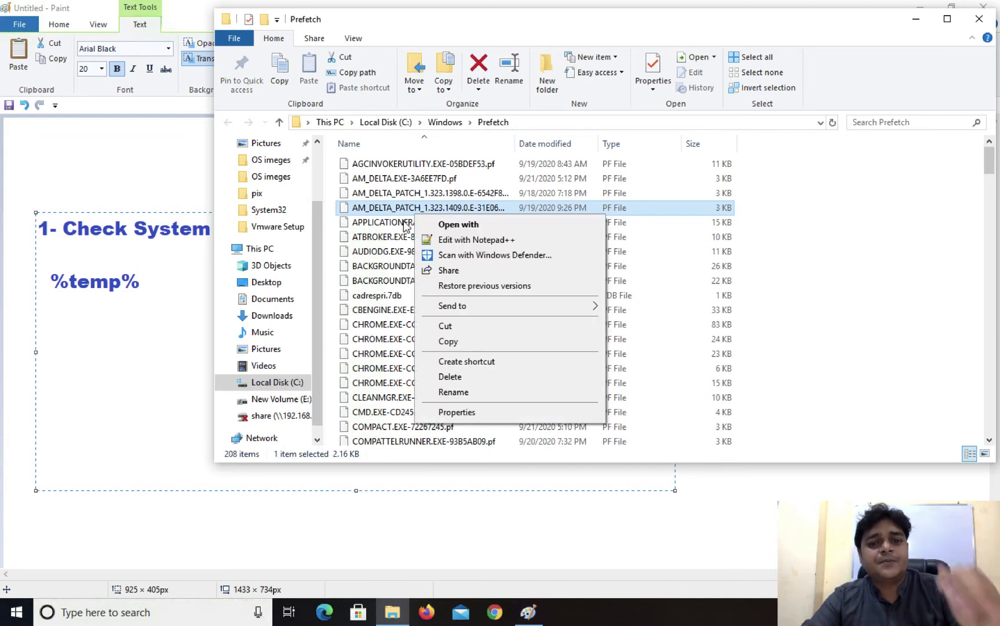
pyautogui.click(401, 298)
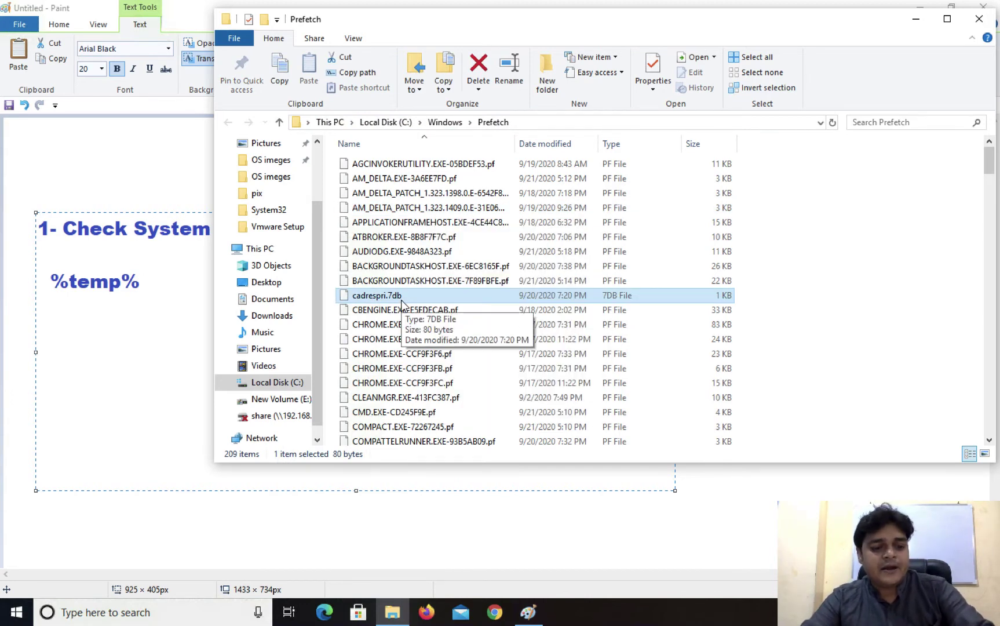
pyautogui.hotkey('ctrl', 'a')
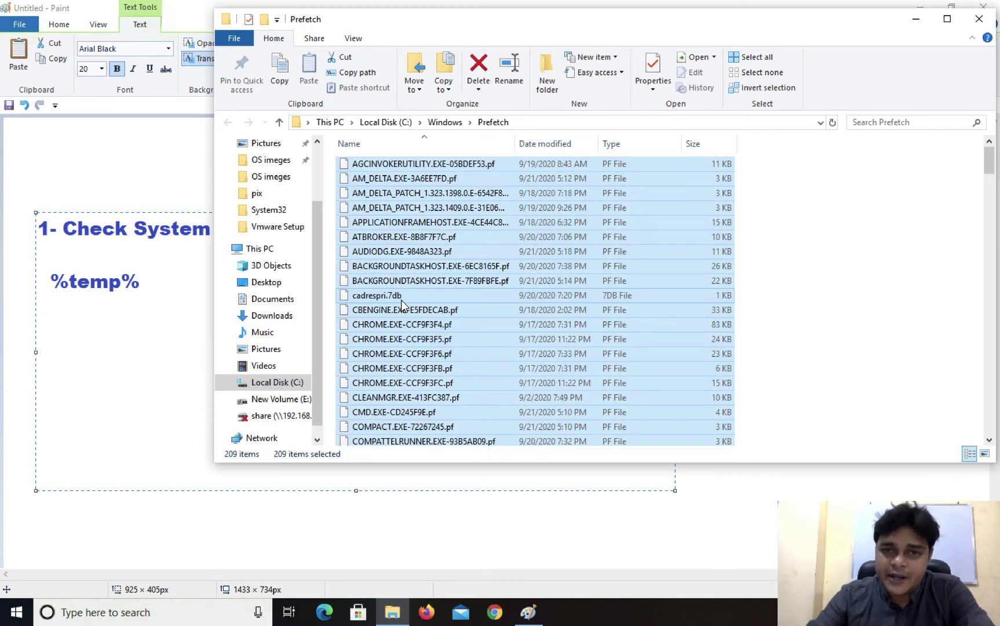
pyautogui.rightClick(403, 305)
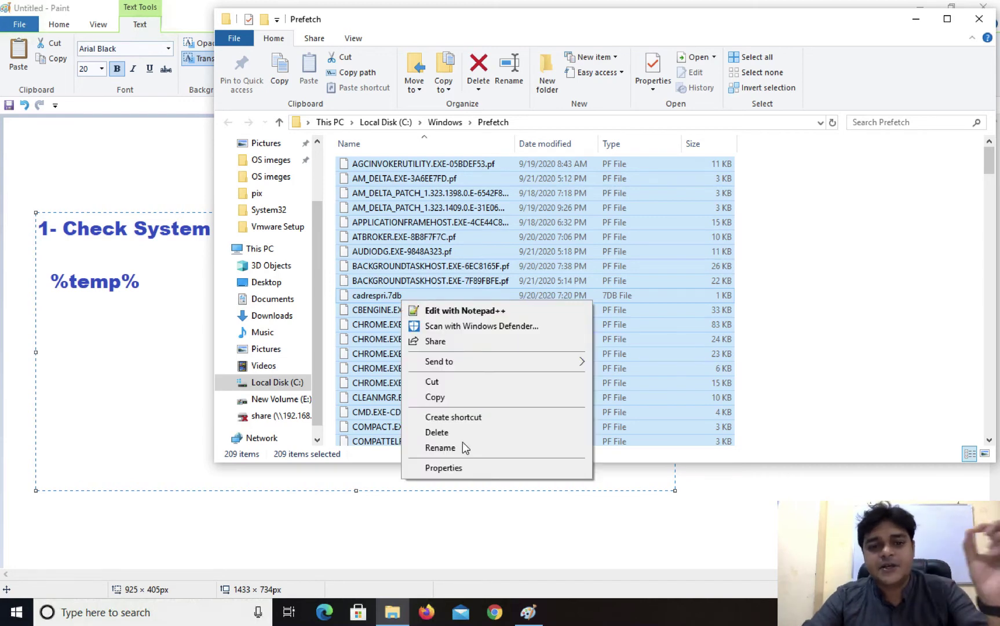
pyautogui.click(461, 469)
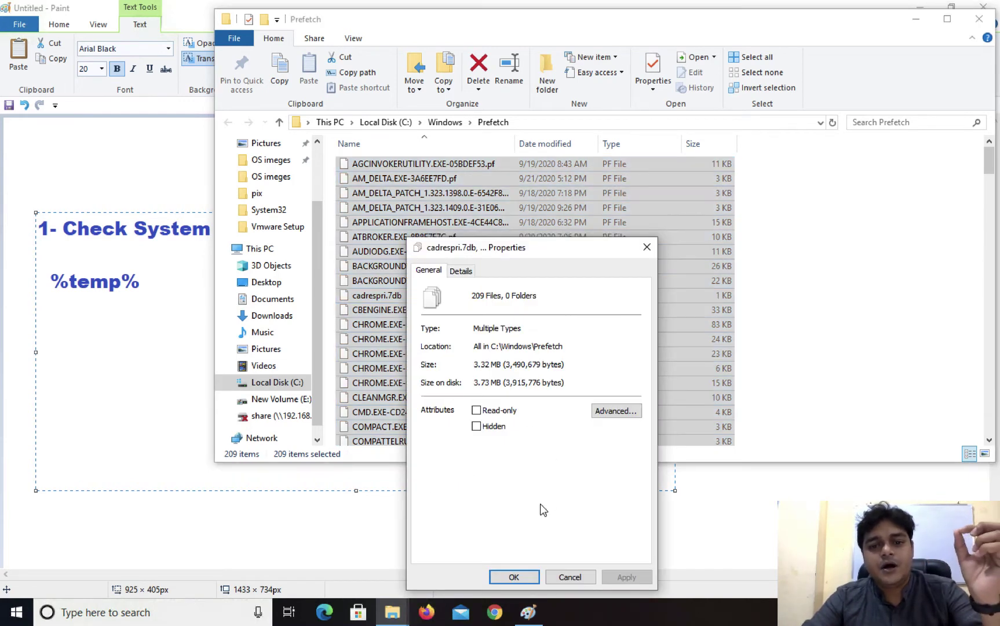
pyautogui.click(573, 577)
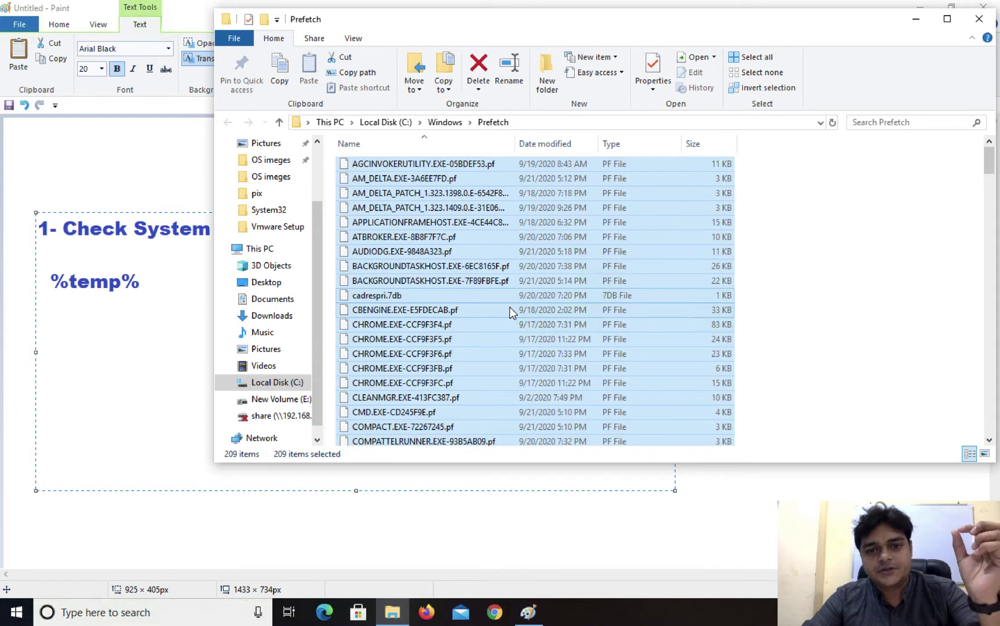
# Step: Delete all the selected files in the Prefetch folder and close its window
pyautogui.rightClick(509, 307)
pyautogui.click(556, 439)
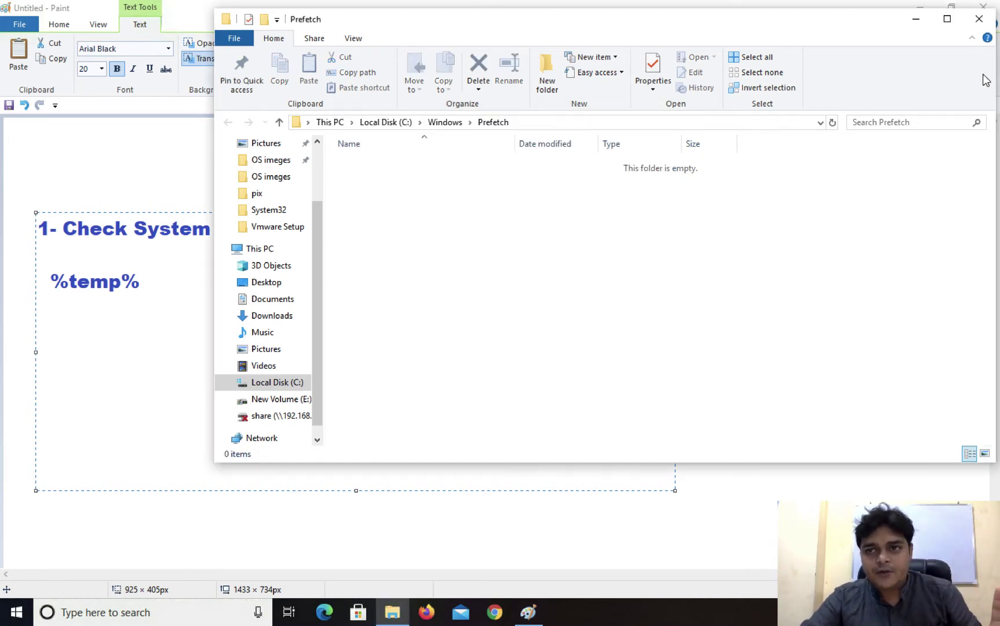
pyautogui.click(979, 18)
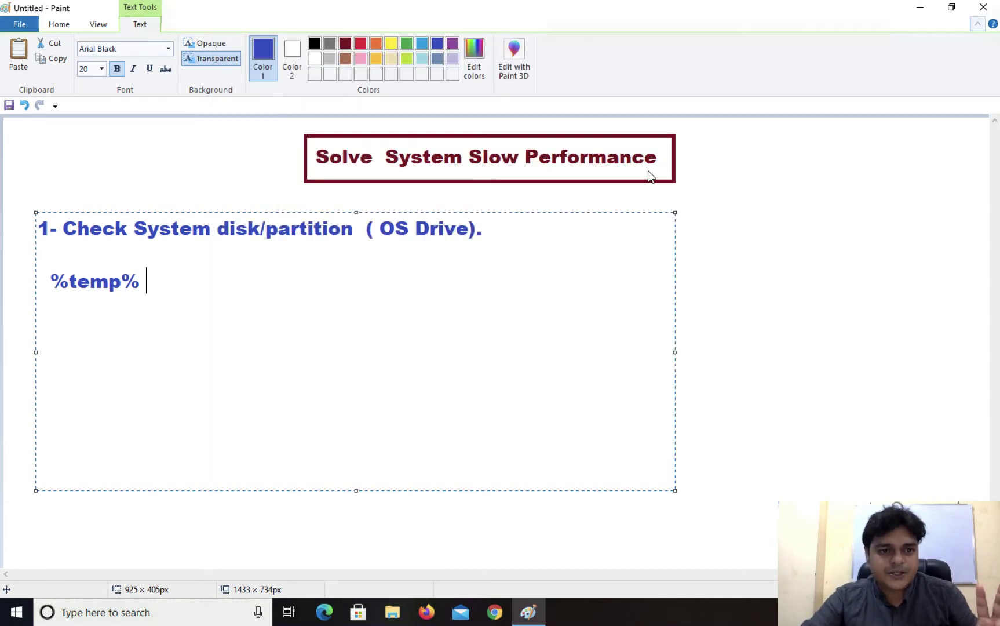
# Step: Add the lines "tepm" and "prefetch" below "%temp%" in the Paint text box
pyautogui.press('Return')
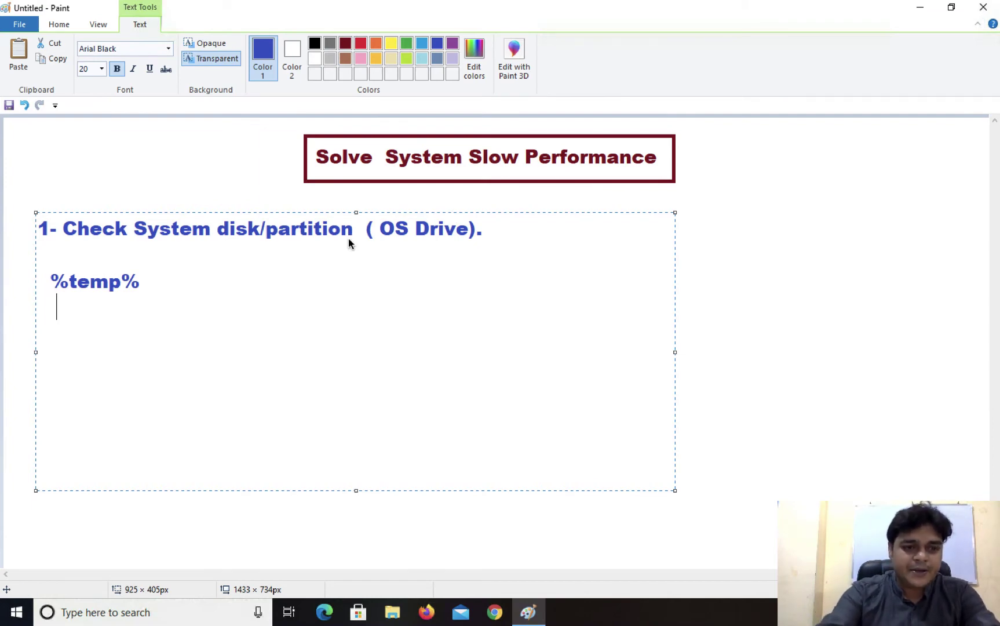
pyautogui.write('tepm')
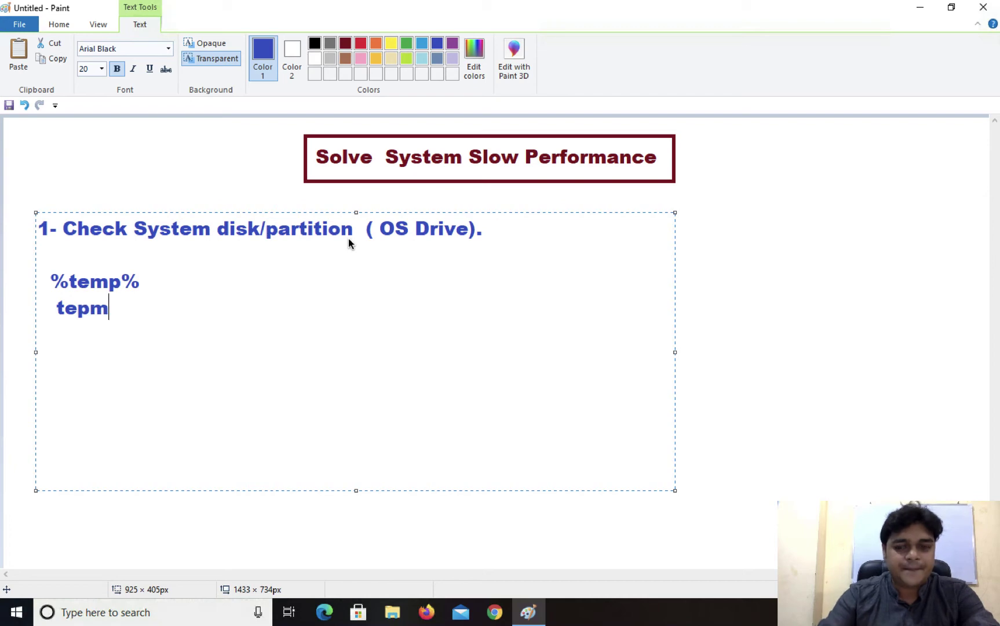
pyautogui.press('Return')
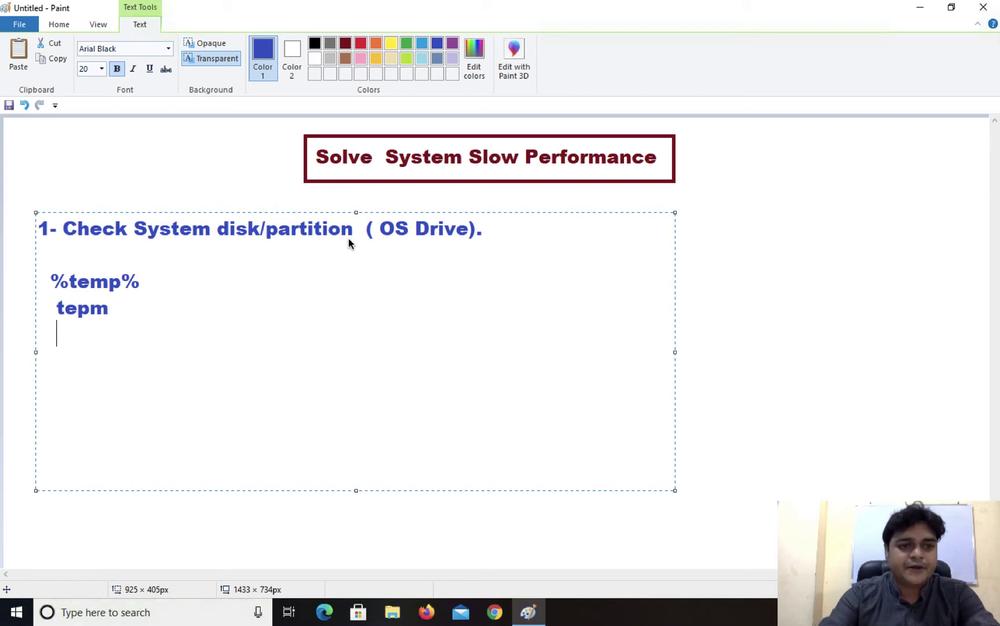
pyautogui.write('prefetch')
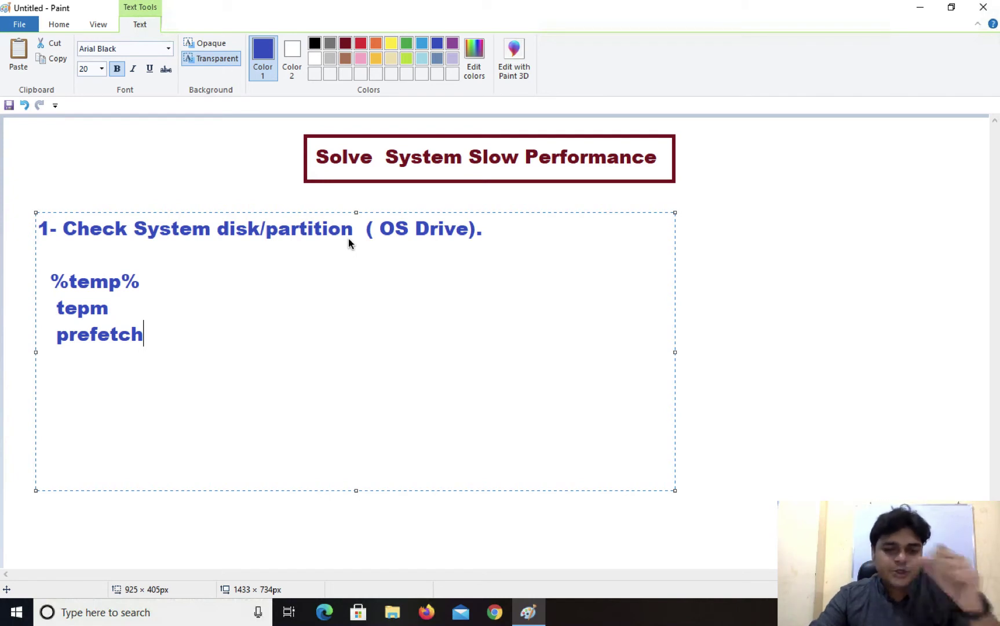
# Step: Minimize Paint and run the command "cleanmgr" to start Disk Cleanup
pyautogui.click(920, 9)
pyautogui.press('super+r')
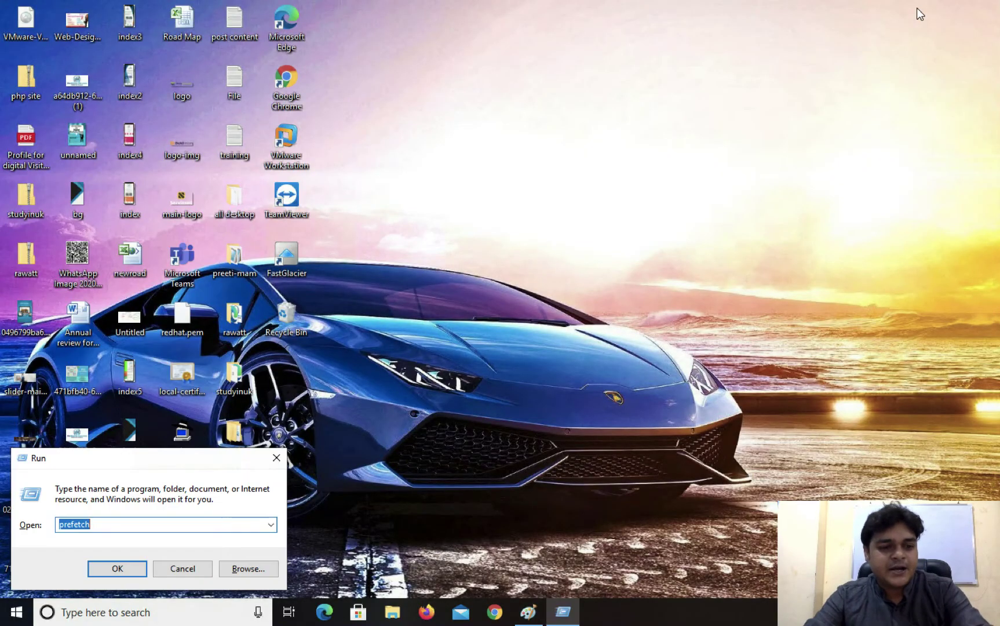
pyautogui.write('cl')
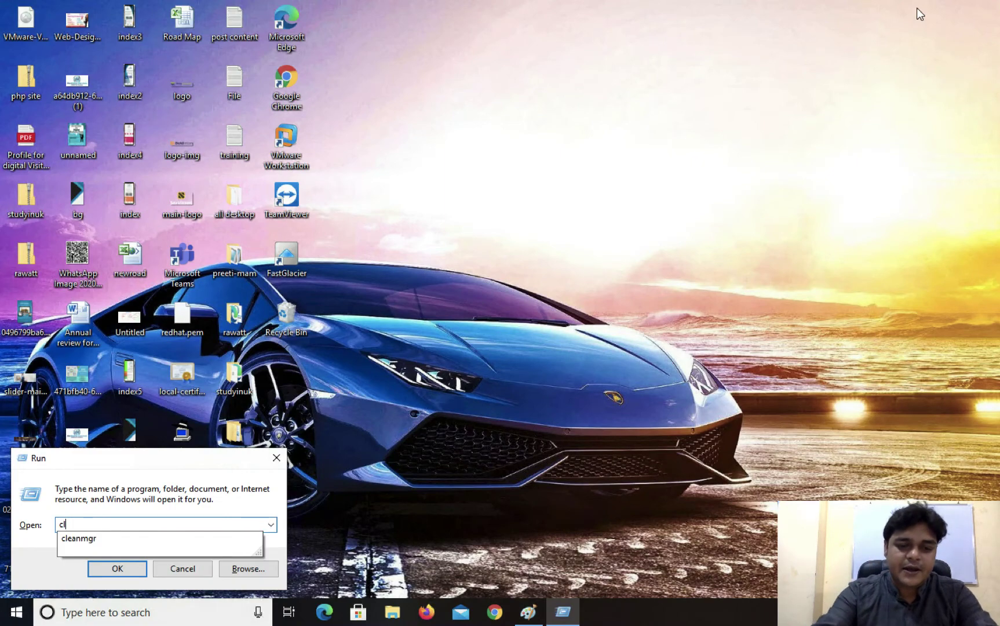
pyautogui.write('ean')
pyautogui.press('Down')
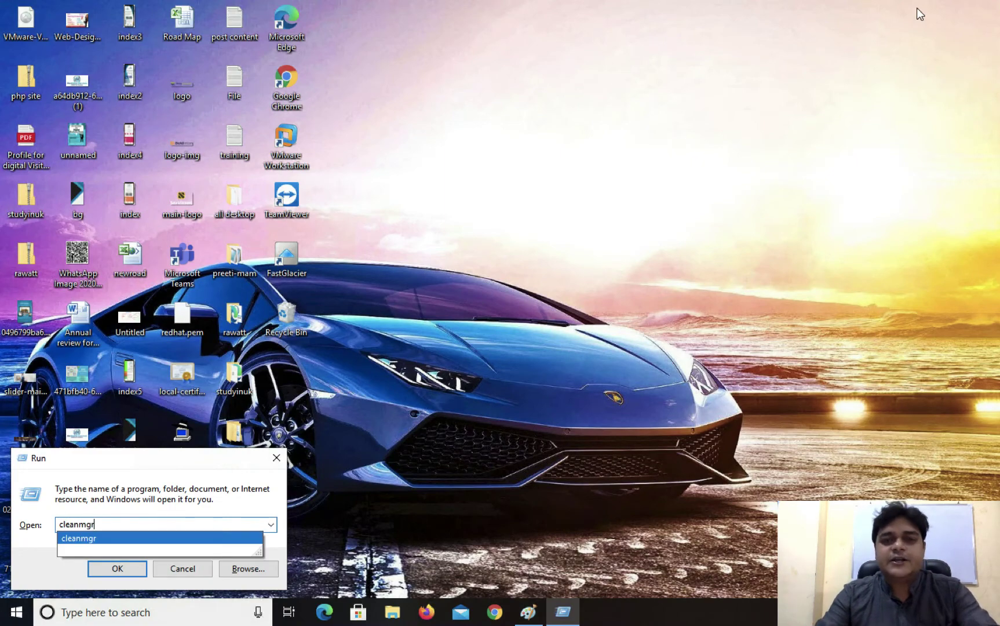
pyautogui.press('Return')
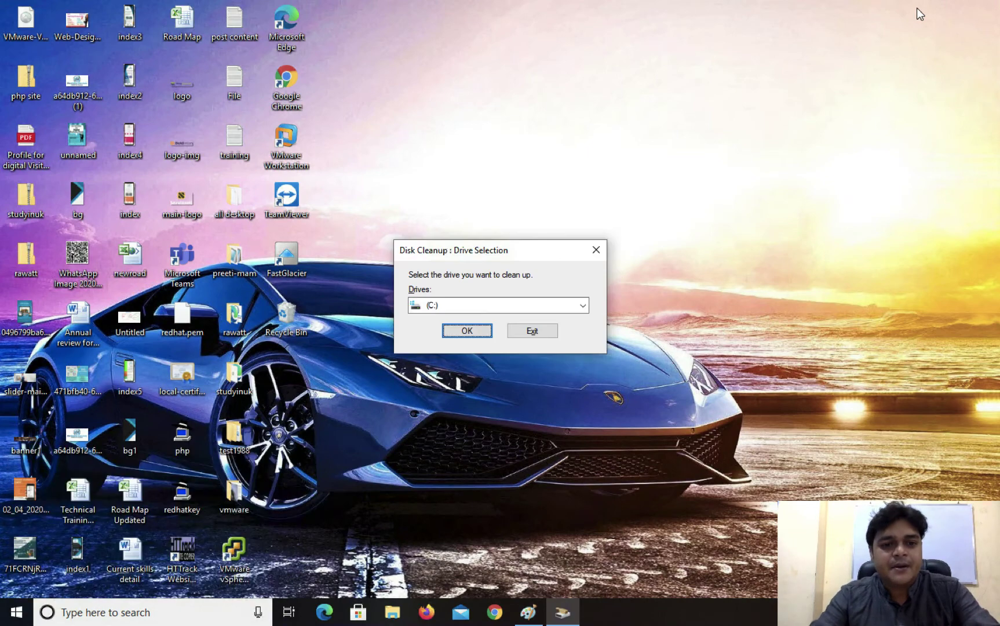
# Step: Scan drive C: for removable files in Disk Cleanup, then rescan it with system files included
pyautogui.click(580, 311)
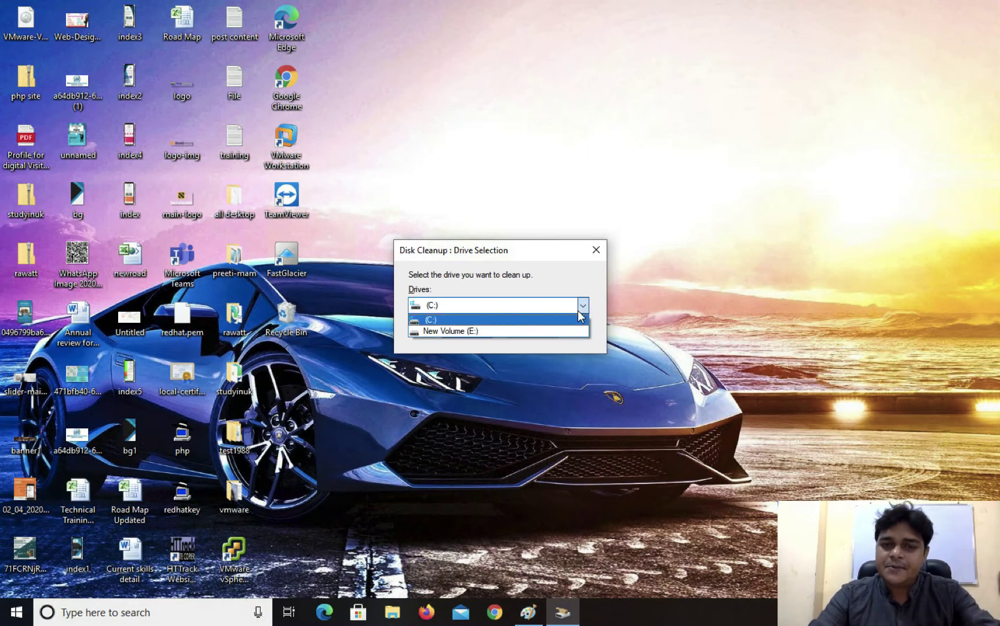
pyautogui.click(507, 306)
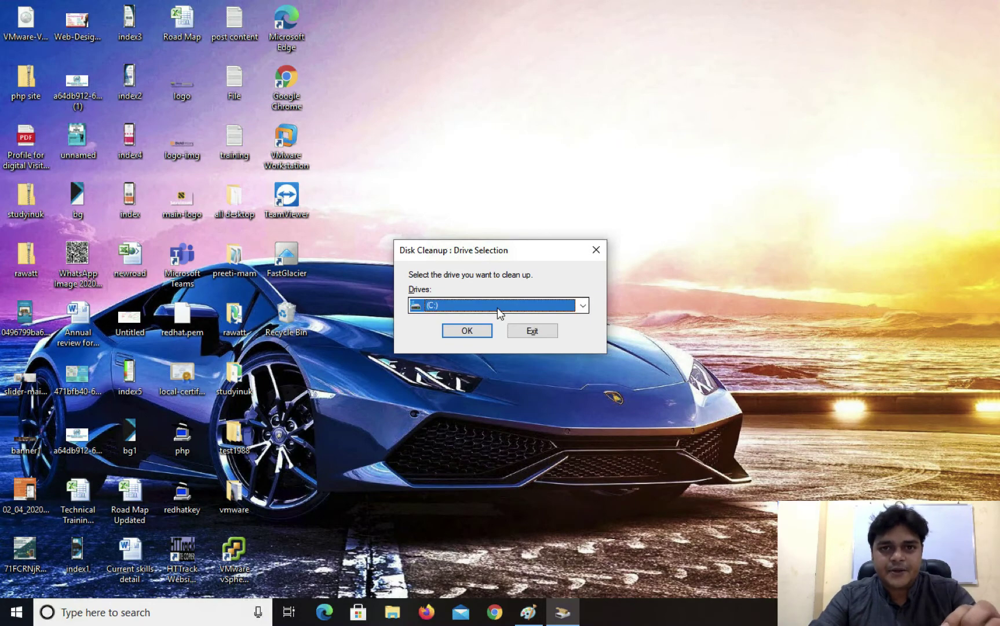
pyautogui.click(477, 327)
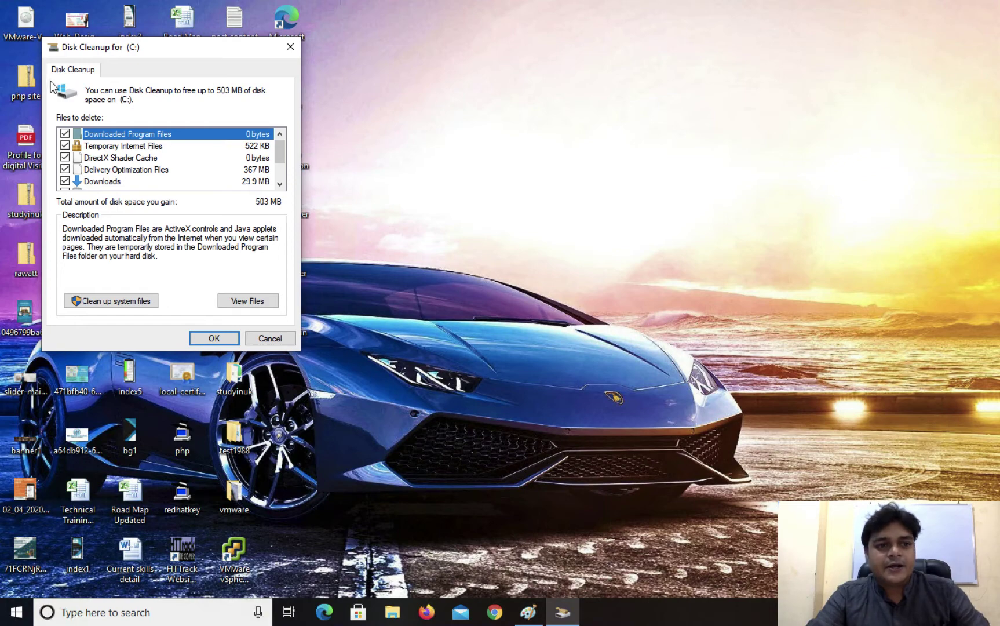
pyautogui.scroll(-1, 84, 173)
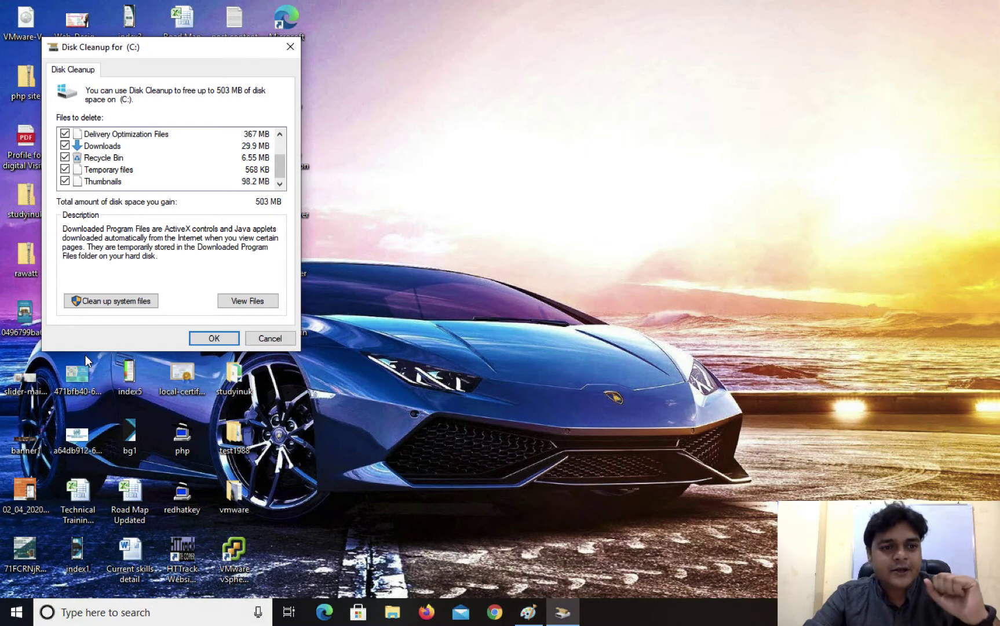
pyautogui.click(111, 301)
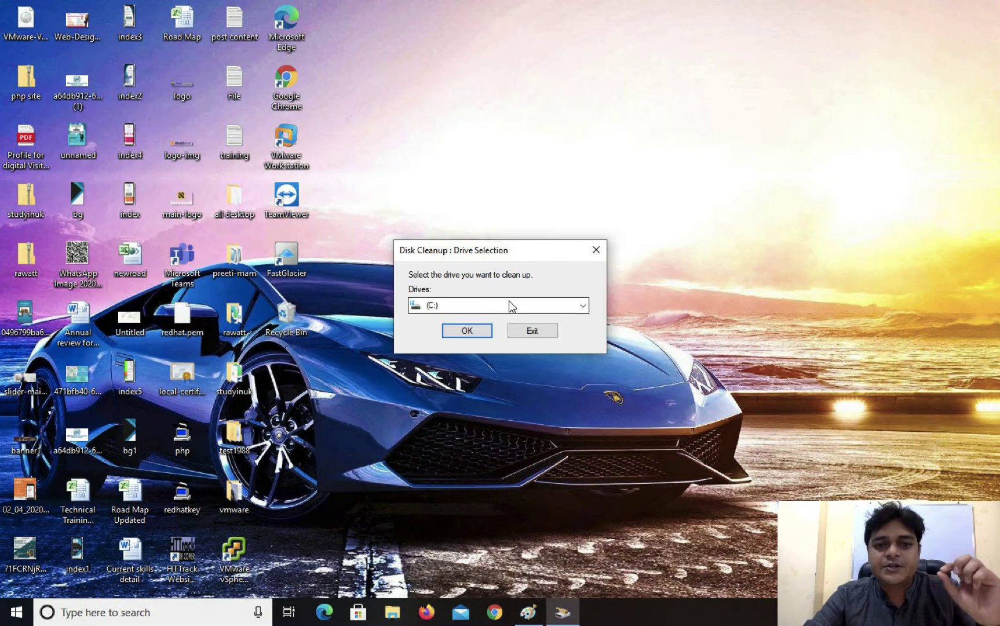
pyautogui.click(478, 331)
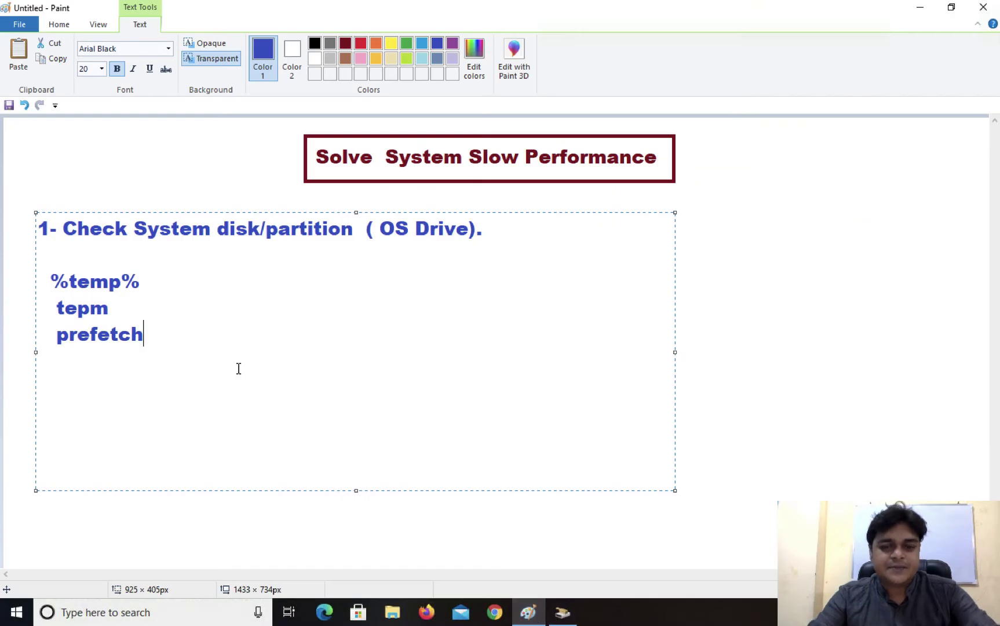
# Step: Add the line "Clenmgr" below "prefetch" in the Paint text box
pyautogui.press('Return')
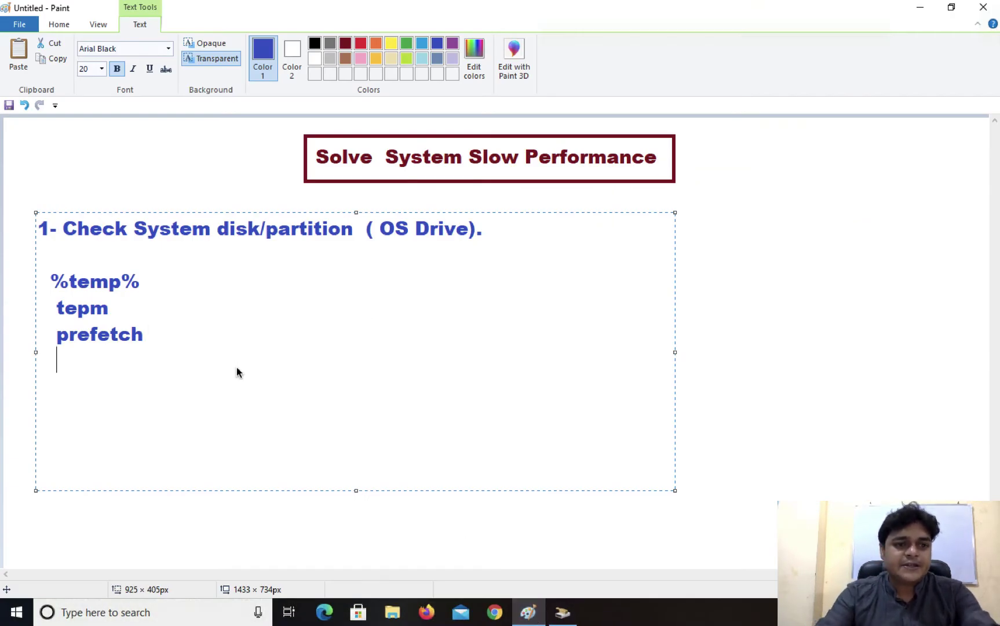
pyautogui.write('Cle')
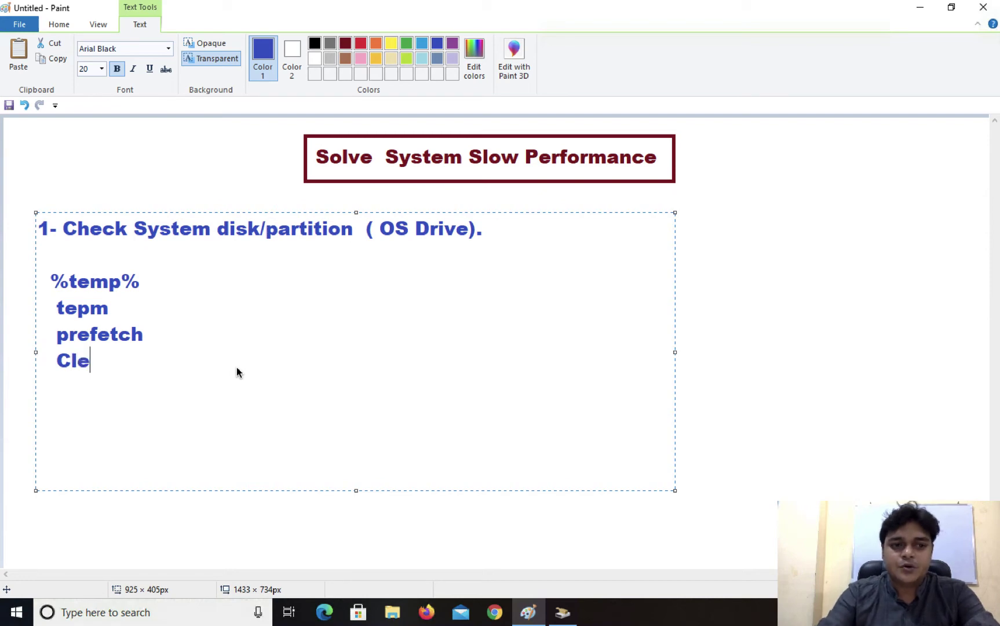
pyautogui.write('nmgr')
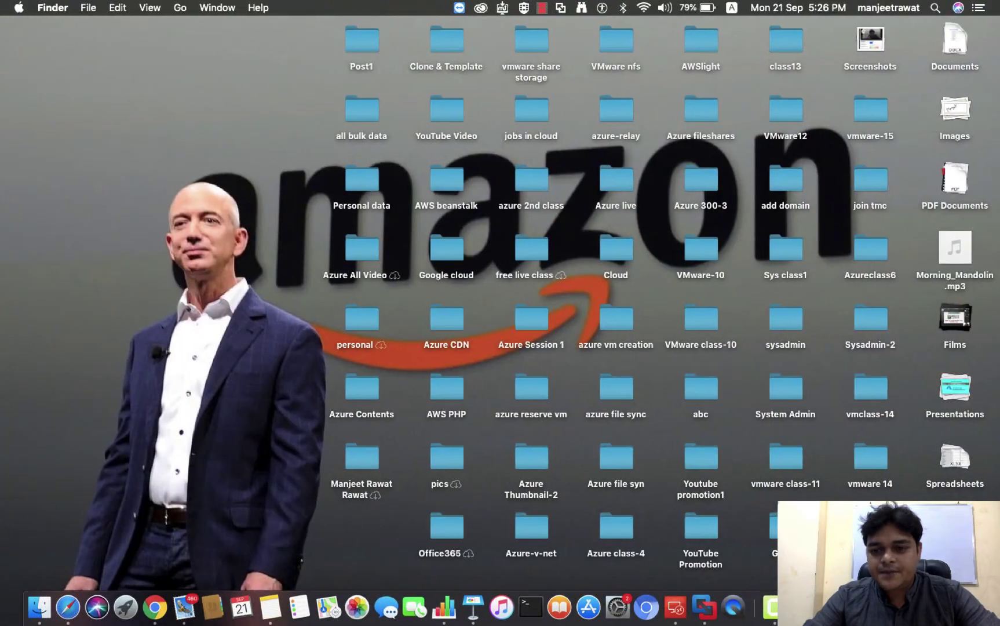
pyautogui.rightClick(768, 608)
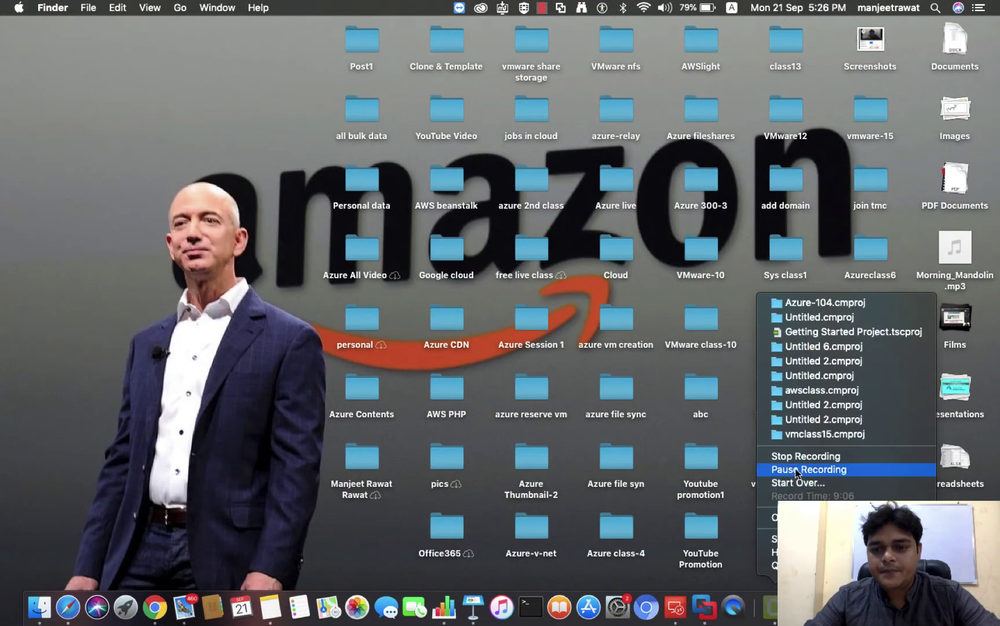
pyautogui.click(797, 471)
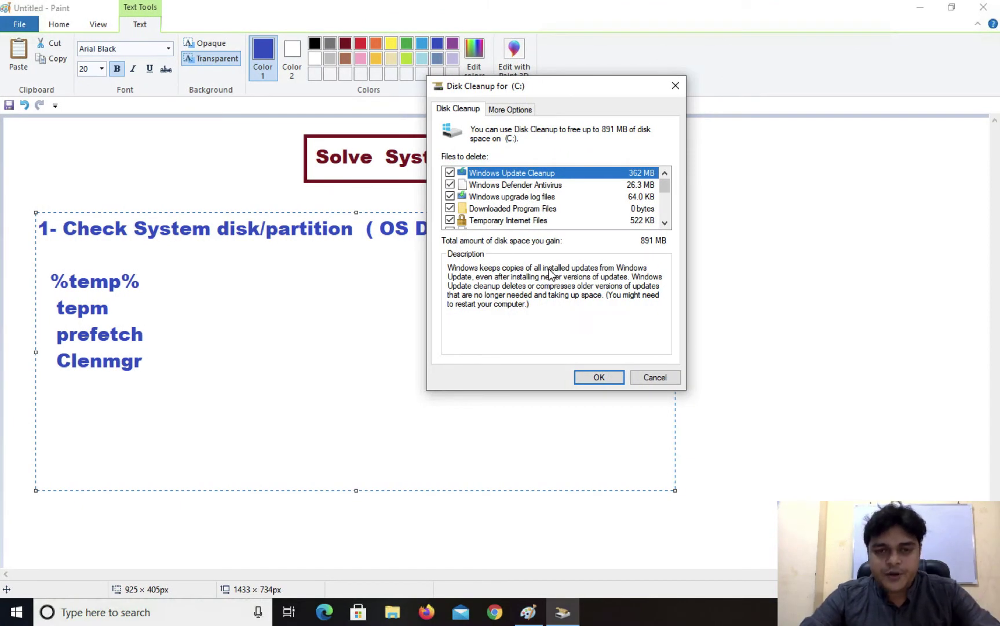
# Step: Review the file categories ticked for drive C: in Disk Cleanup and permanently delete those files
pyautogui.scroll(-1, 477, 225)
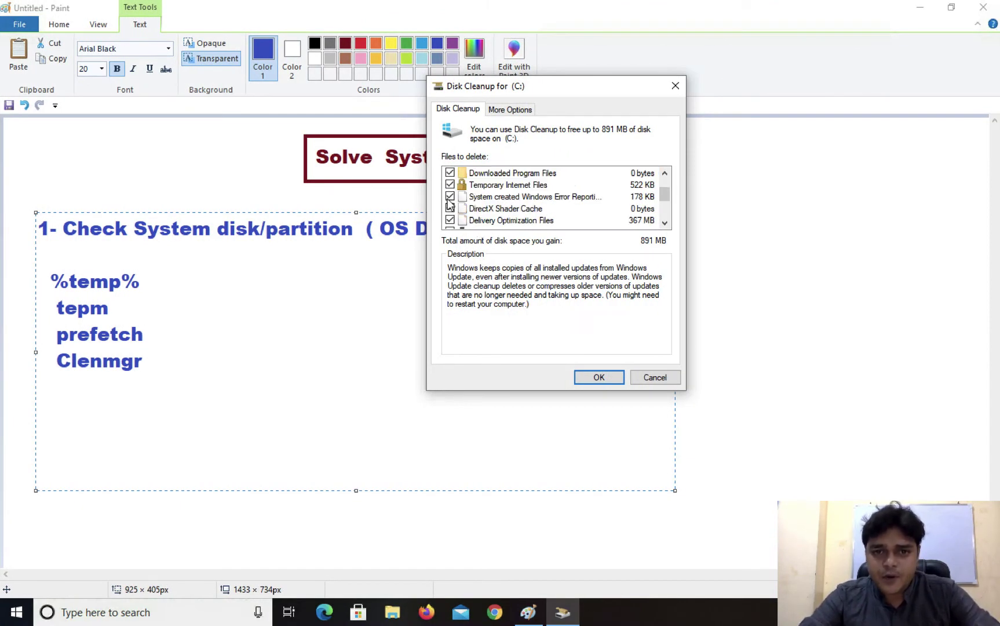
pyautogui.scroll(-2, 467, 226)
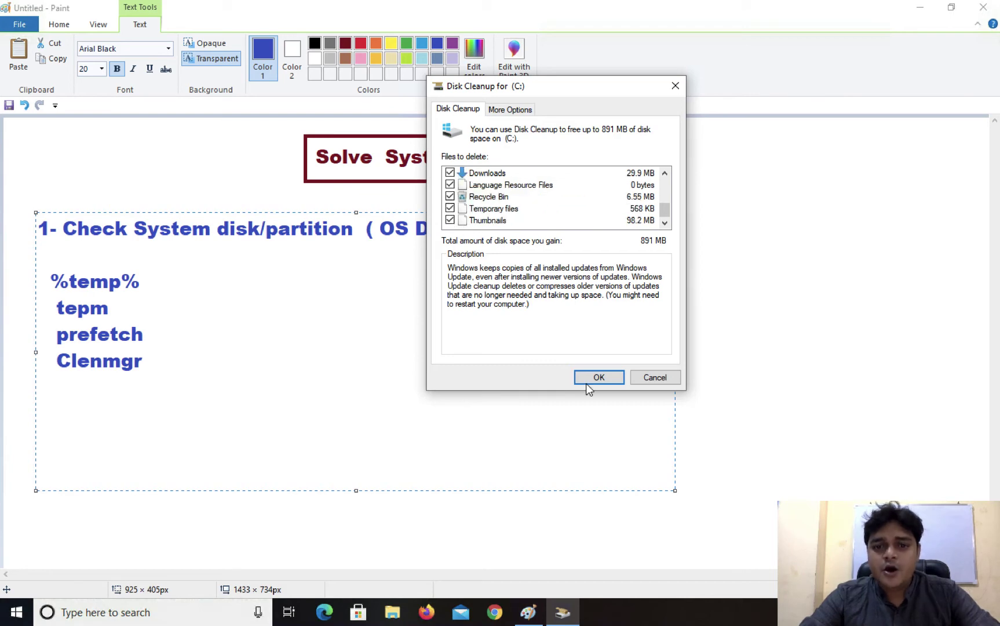
pyautogui.click(599, 378)
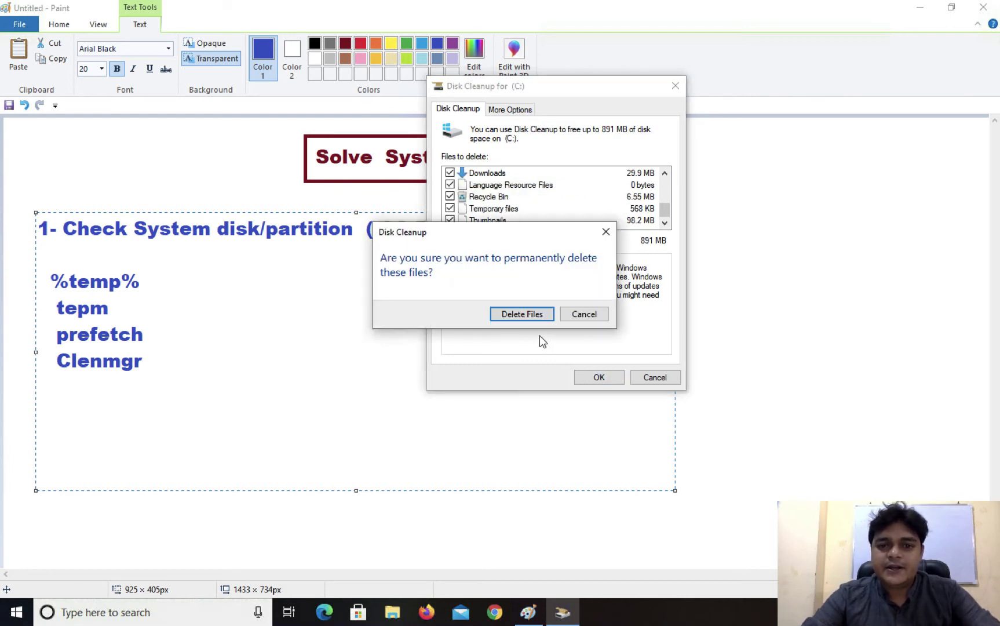
pyautogui.click(493, 314)
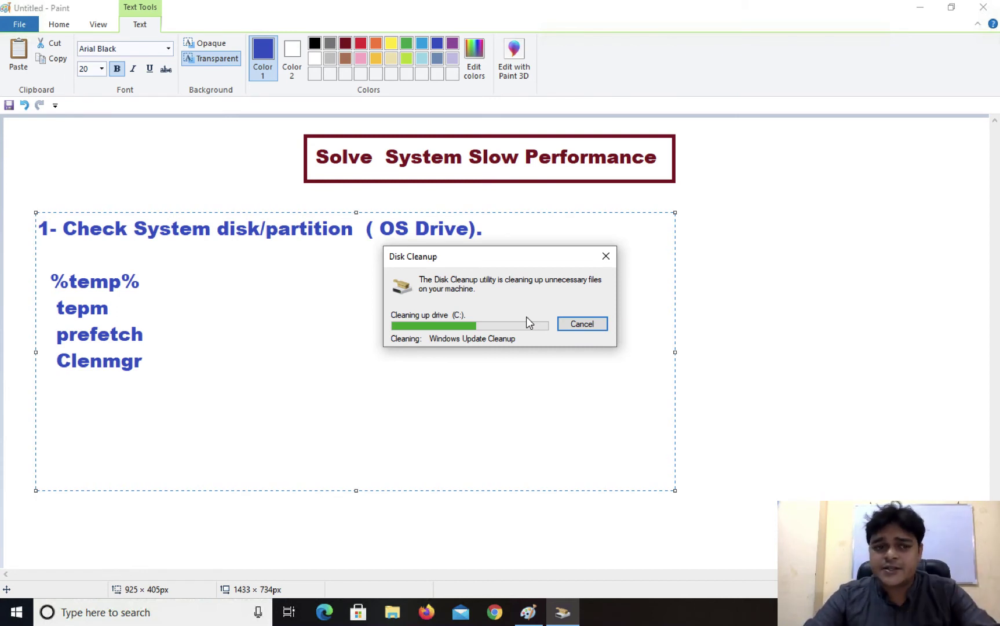
# Step: Add the line "Diskdifragment" below "Clenmgr" in the Paint text box
pyautogui.press('Return')
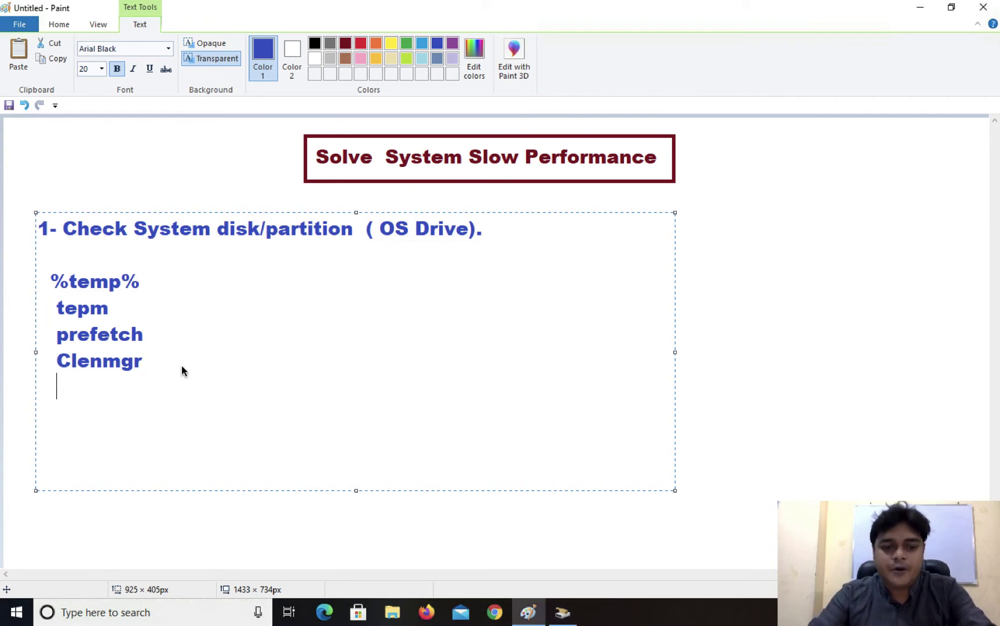
pyautogui.write('Dis')
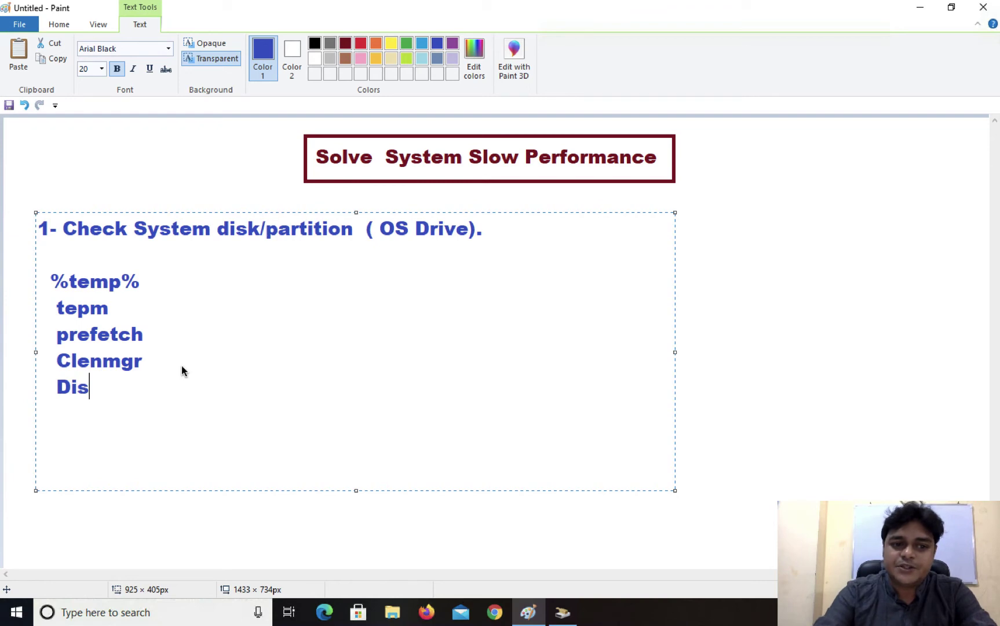
pyautogui.write('kdifr')
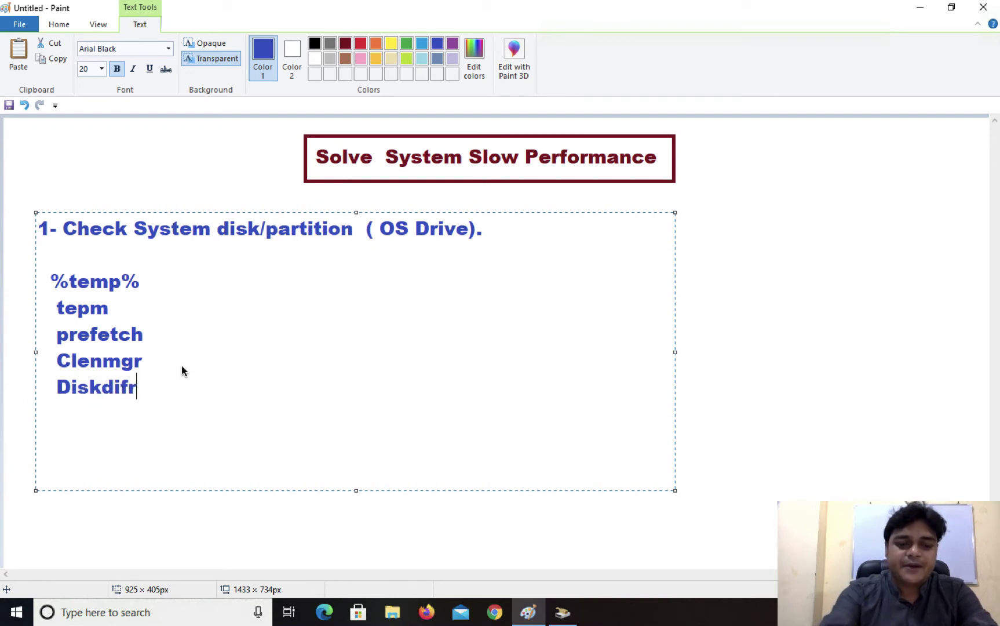
pyautogui.write('agmen')
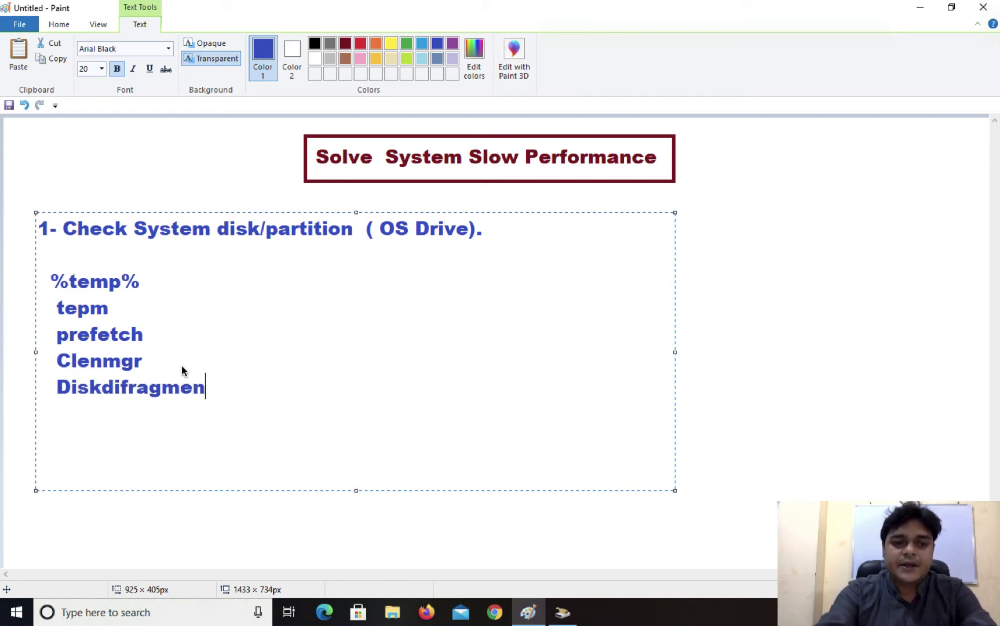
pyautogui.write('t')
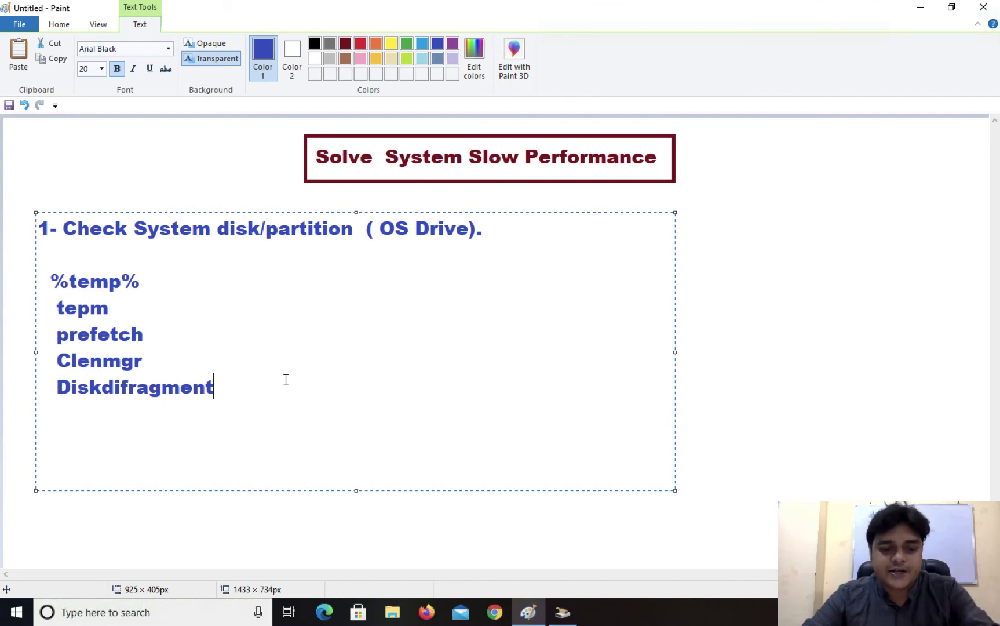
# Step: Open a maximized File Explorer window showing This PC
pyautogui.press('super+e')
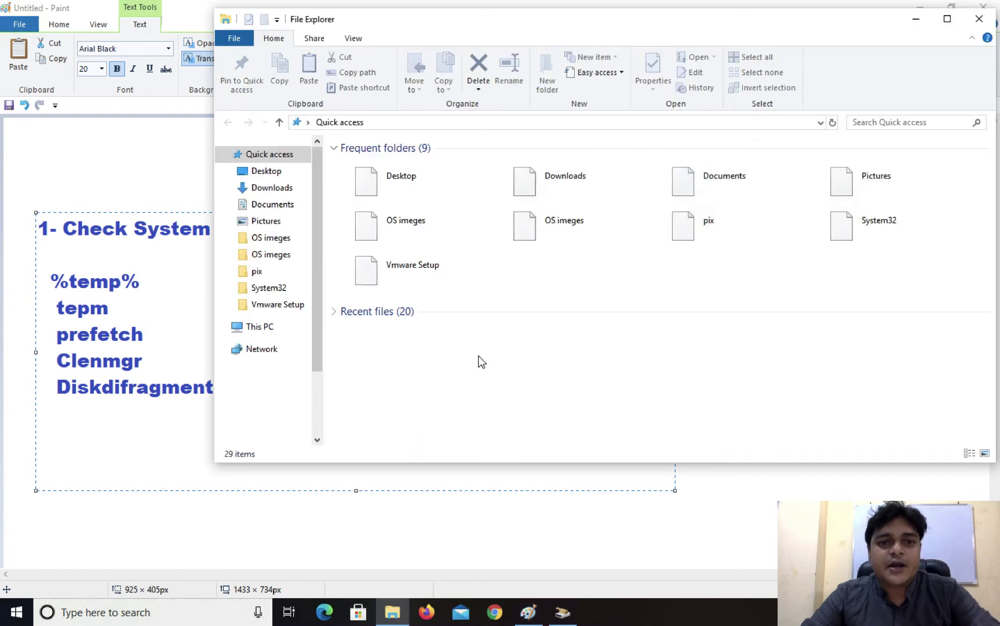
pyautogui.click(948, 19)
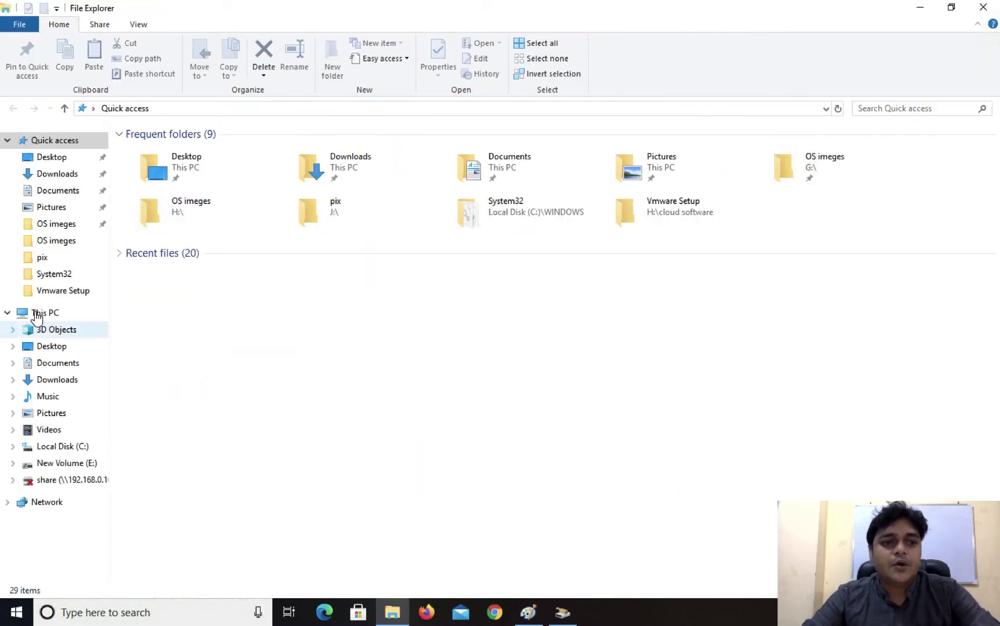
pyautogui.click(41, 314)
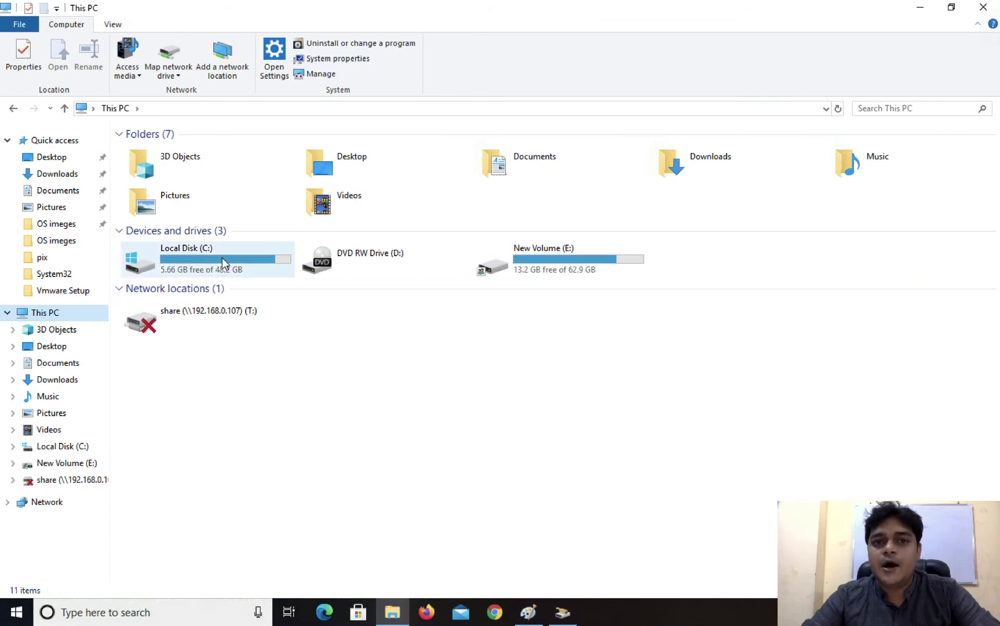
pyautogui.click(187, 256)
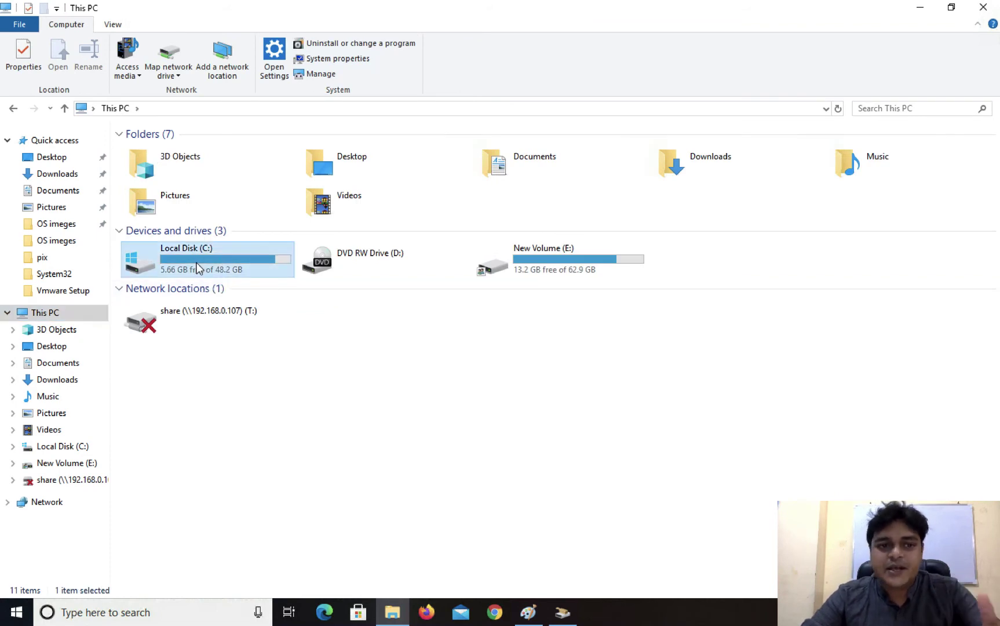
pyautogui.rightClick(197, 262)
pyautogui.click(271, 497)
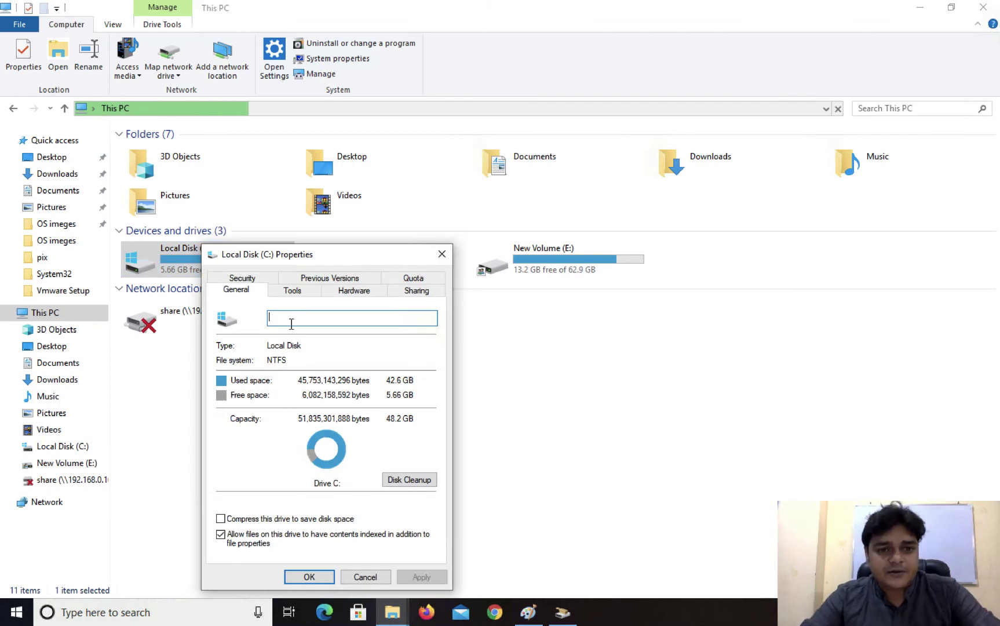
pyautogui.click(360, 577)
# Step: Open the drive optimization tool from Local Disk (C:)'s properties, optimize drive C: and close the Optimize Drives window
pyautogui.rightClick(220, 251)
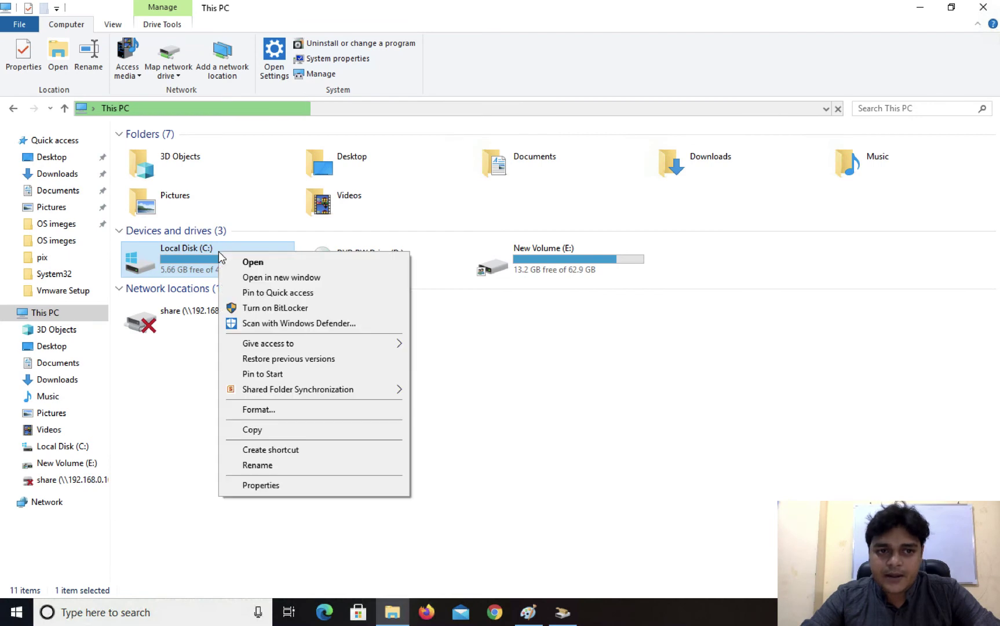
pyautogui.click(267, 485)
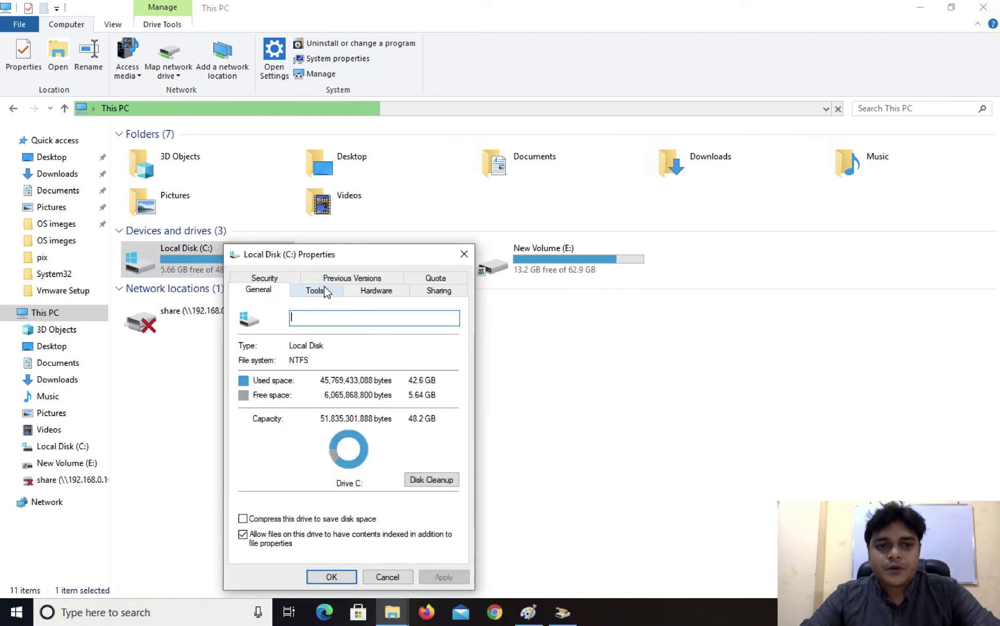
pyautogui.click(325, 289)
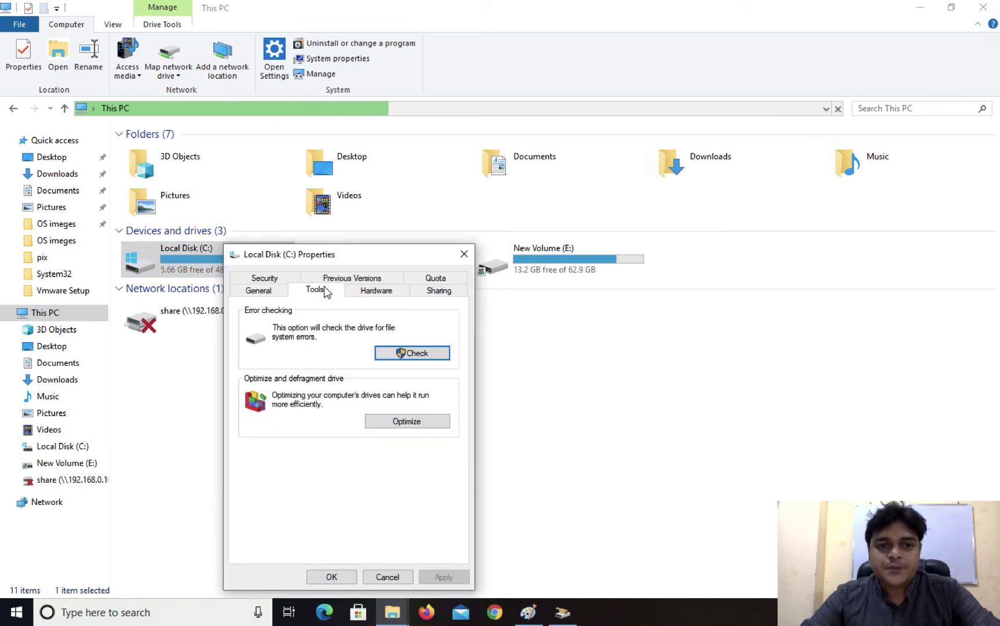
pyautogui.click(398, 429)
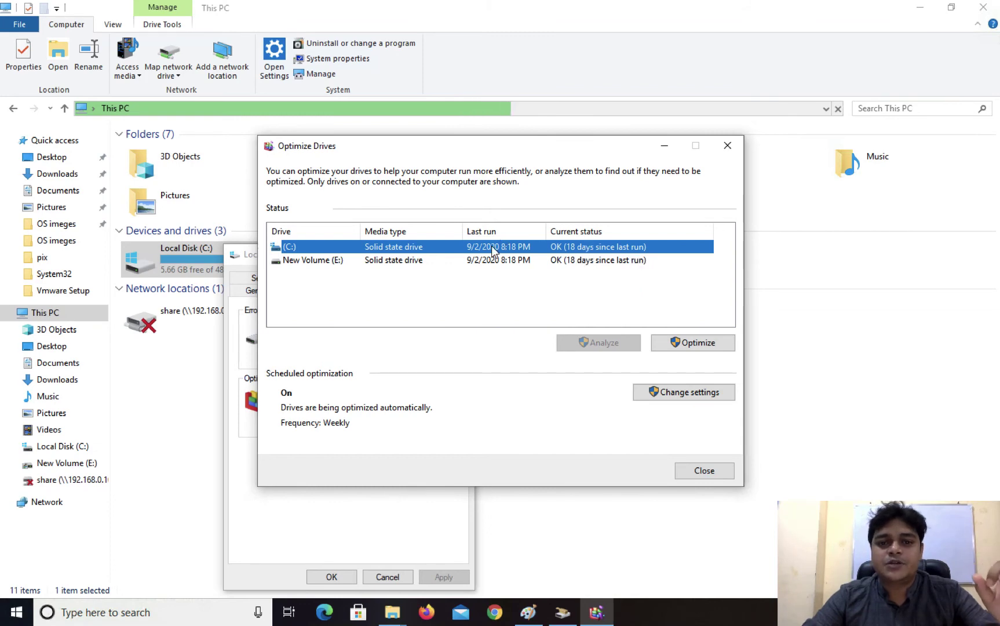
pyautogui.click(691, 343)
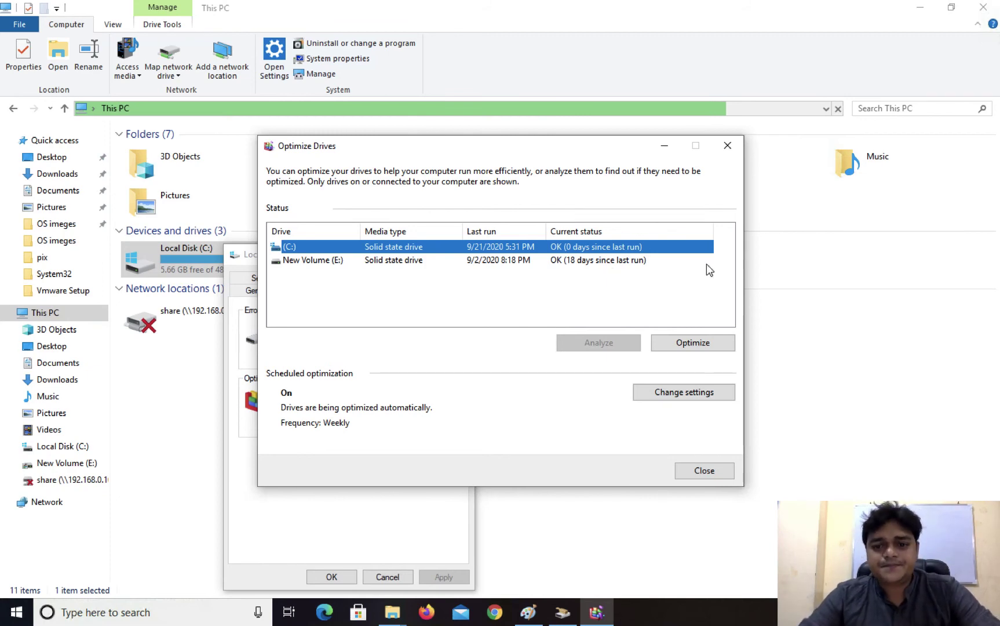
pyautogui.click(701, 470)
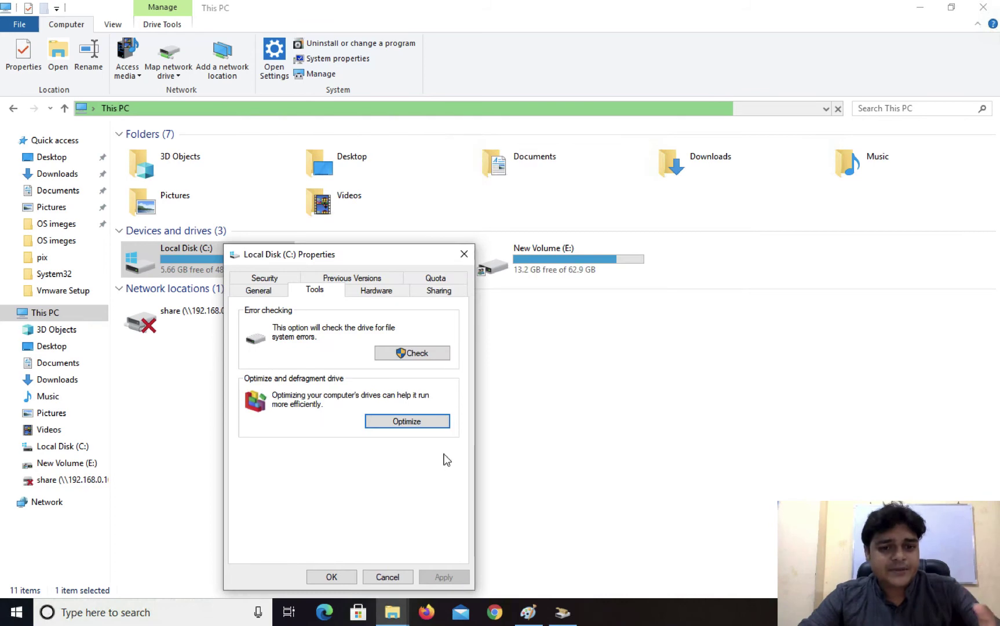
# Step: Dismiss the drive C: properties and add the line "Software distributed folder" below "Diskdifragment" in the Paint text box
pyautogui.click(390, 577)
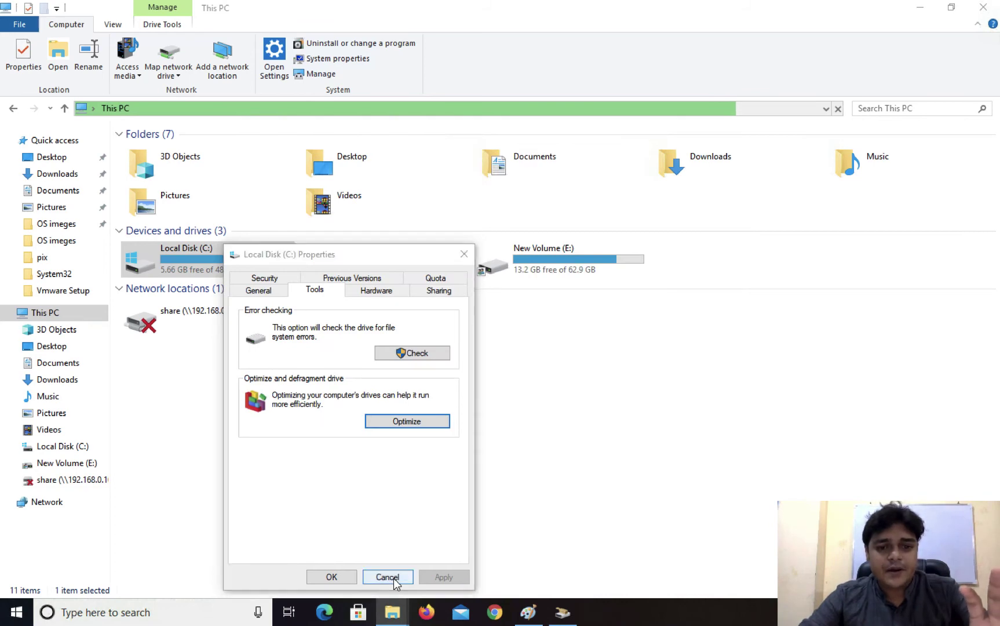
pyautogui.click(528, 613)
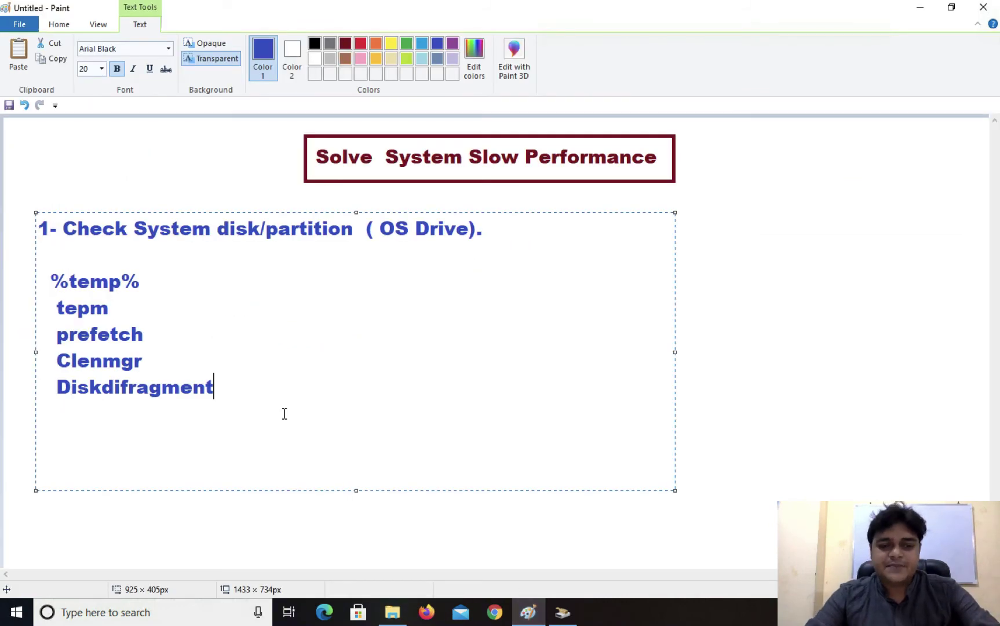
pyautogui.press('Return')
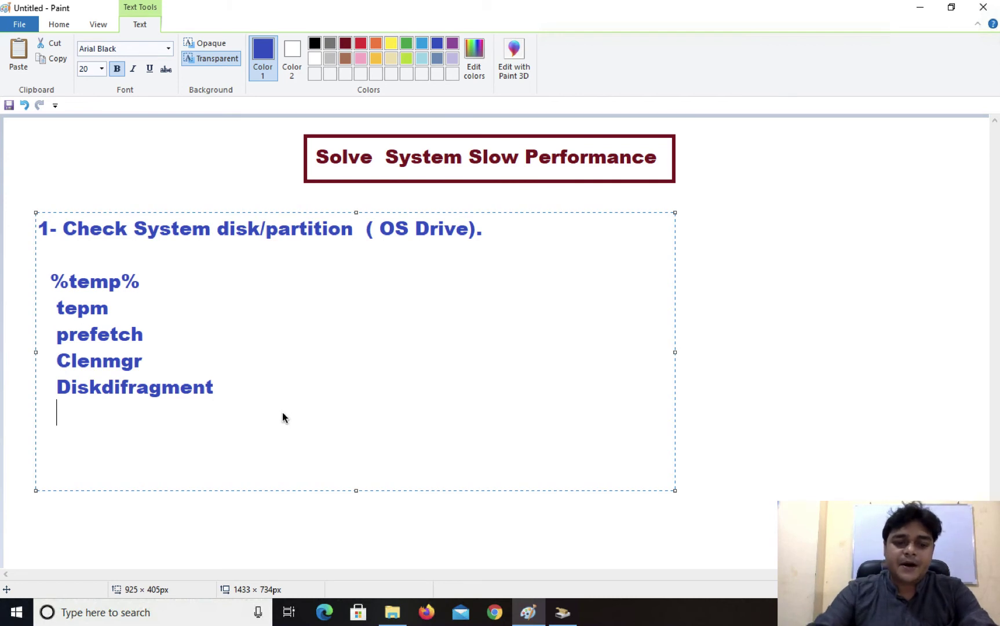
pyautogui.write('Softw')
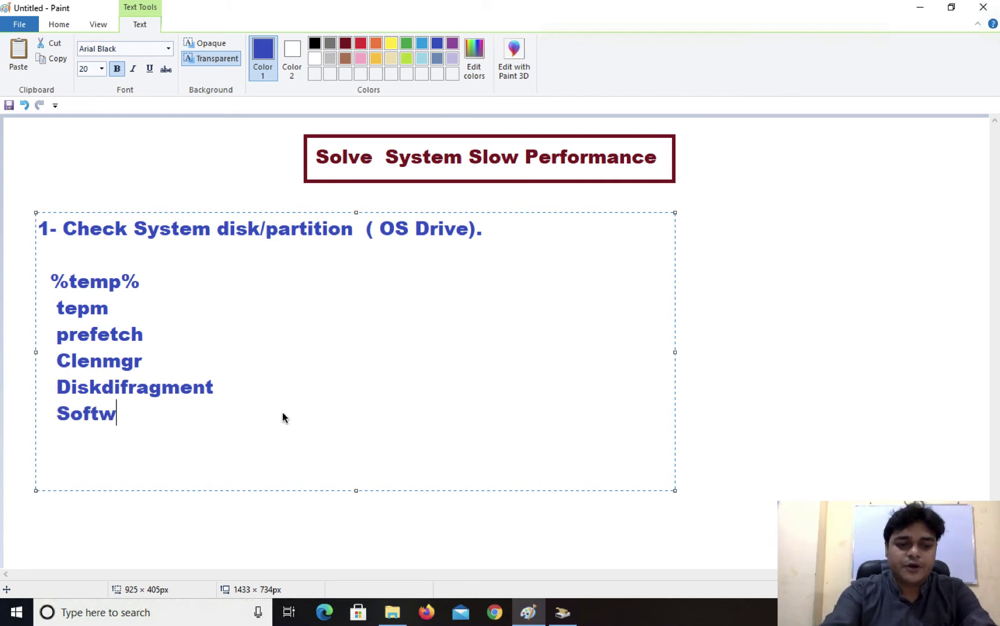
pyautogui.write('are dis')
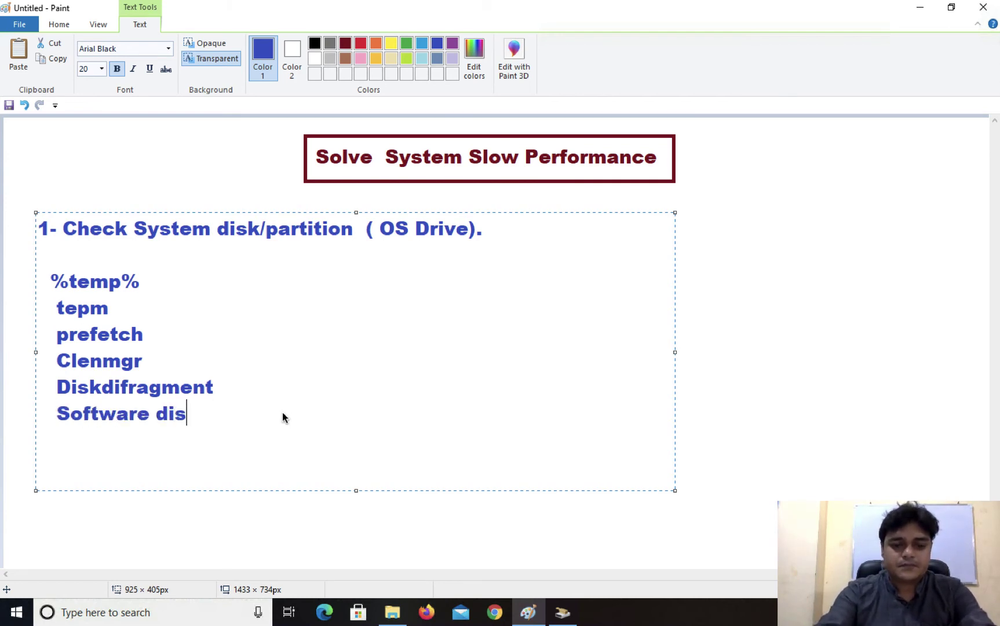
pyautogui.write('tribut')
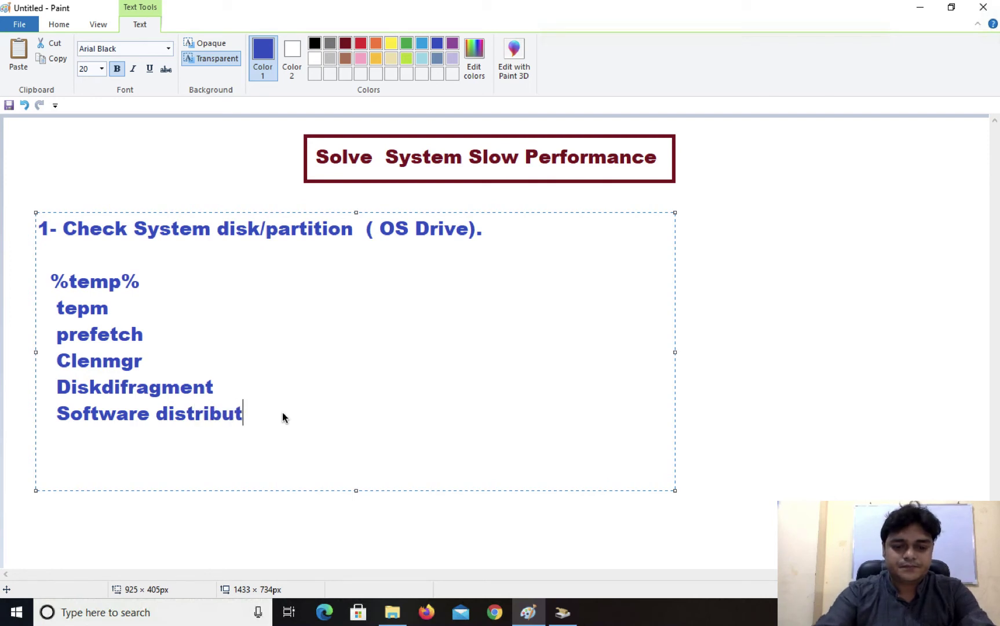
pyautogui.write('ed folsd')
pyautogui.press('BackSpace')
pyautogui.press('BackSpace')
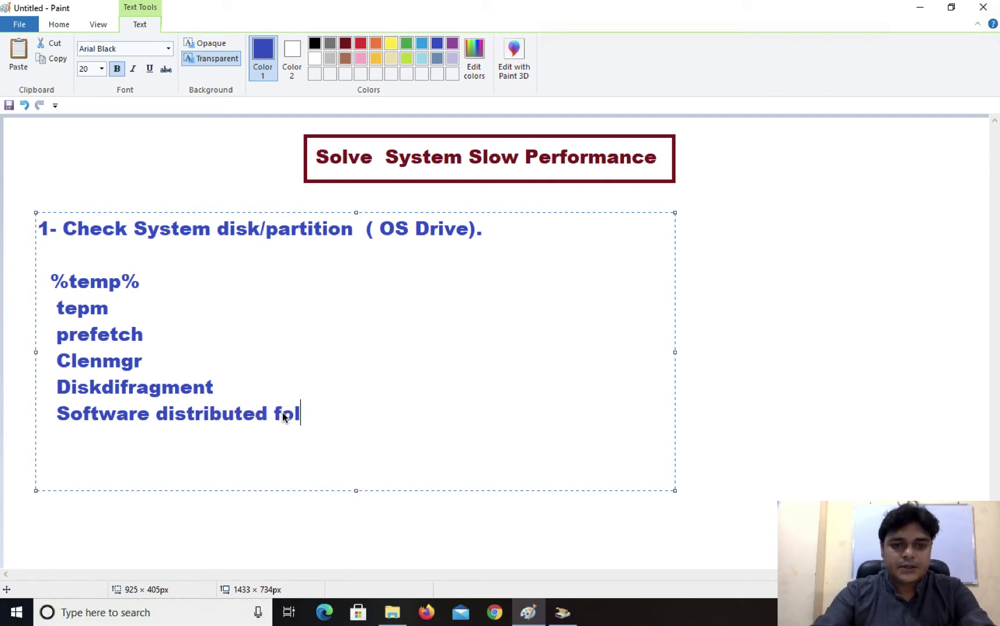
pyautogui.write('der')
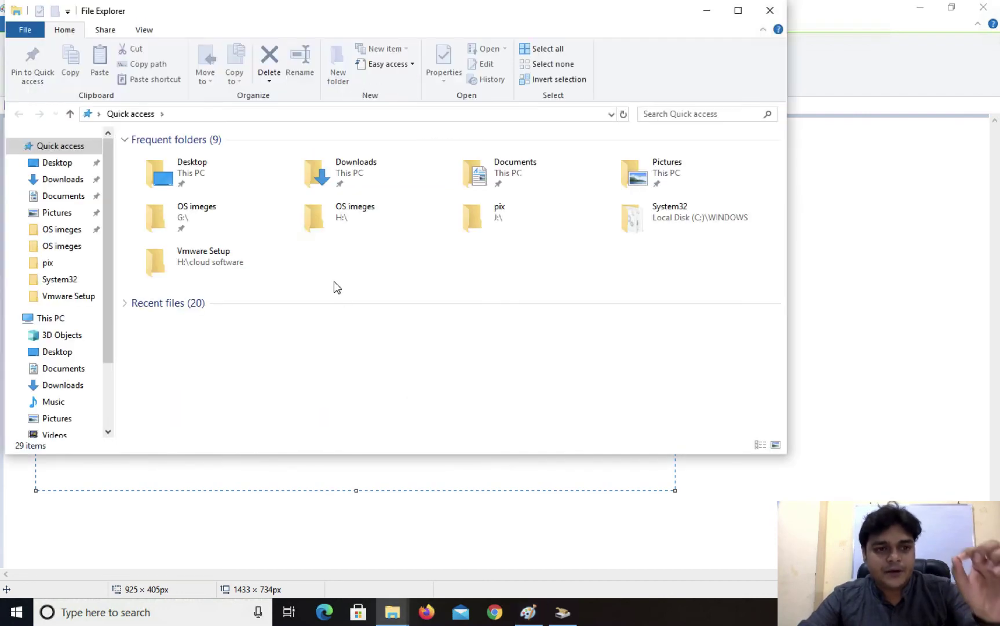
# Step: Search Local Disk (C:) for "software" in File Explorer and open the Download folder inside SoftwareDistribution
pyautogui.click(63, 320)
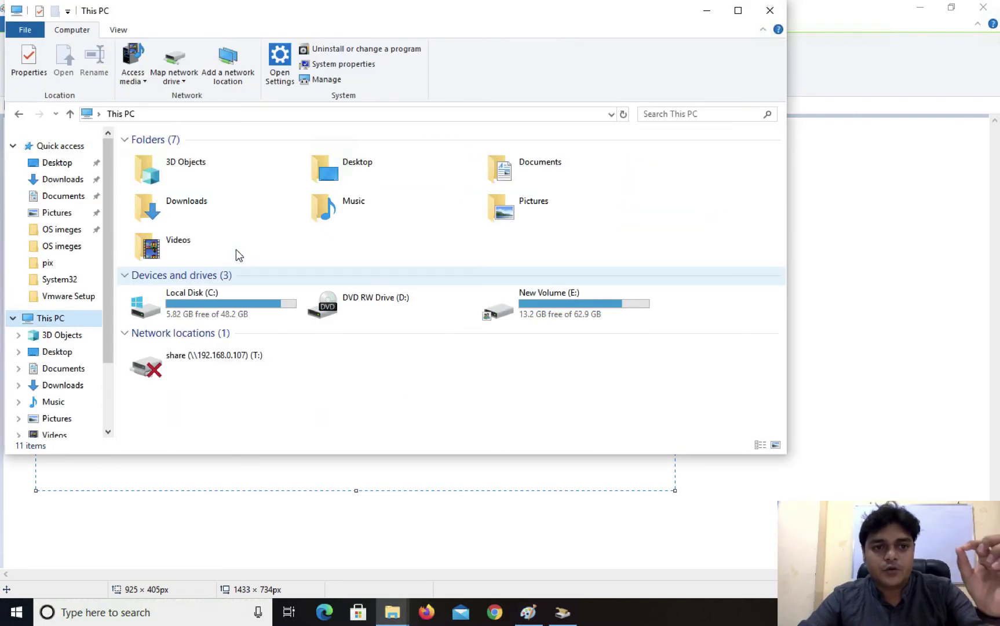
pyautogui.doubleClick(211, 310)
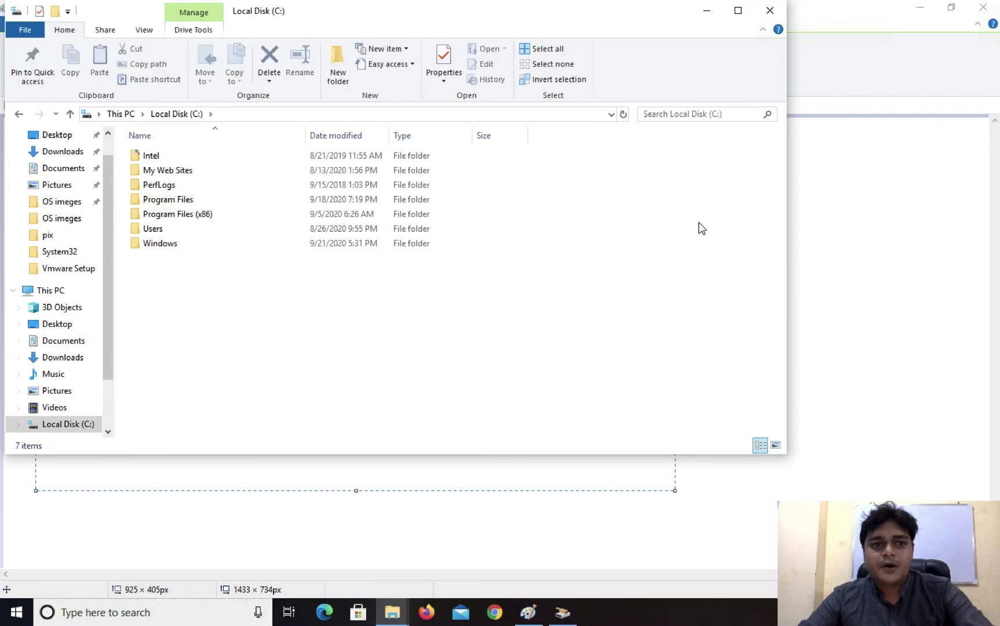
pyautogui.click(661, 113)
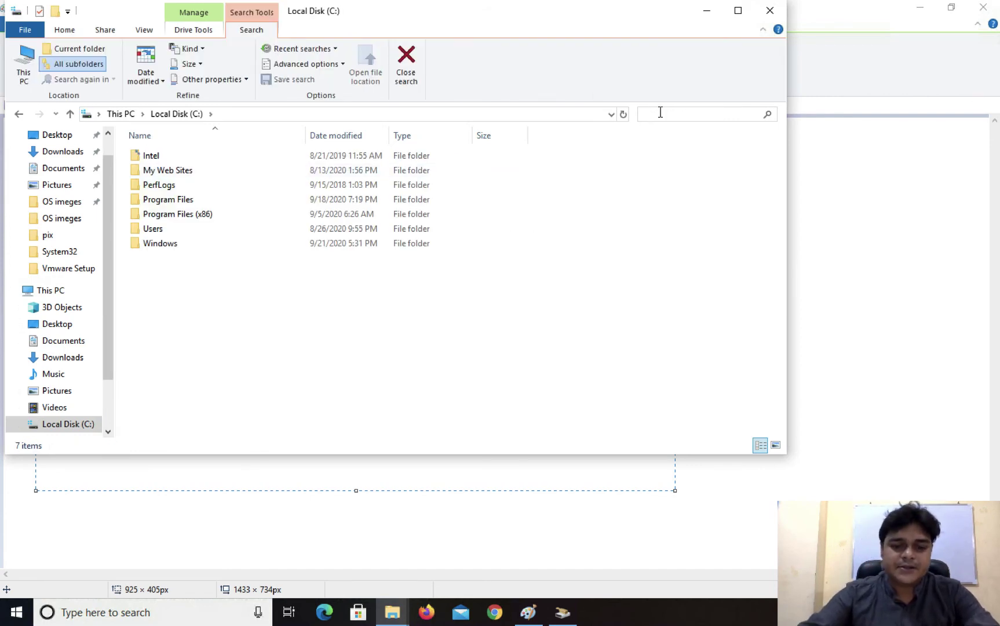
pyautogui.write('soo')
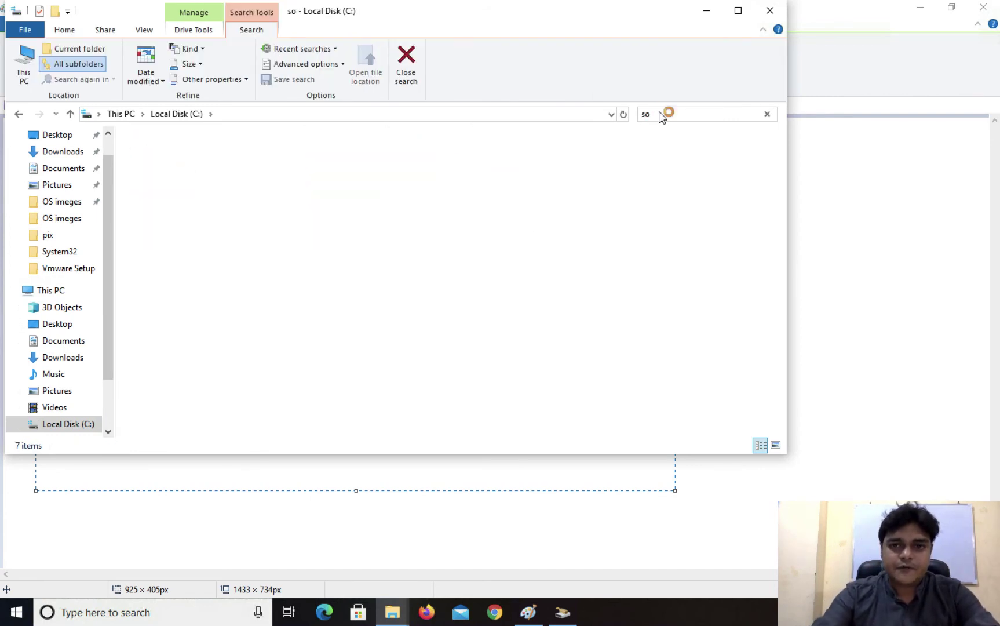
pyautogui.press('BackSpace')
pyautogui.write('ftware')
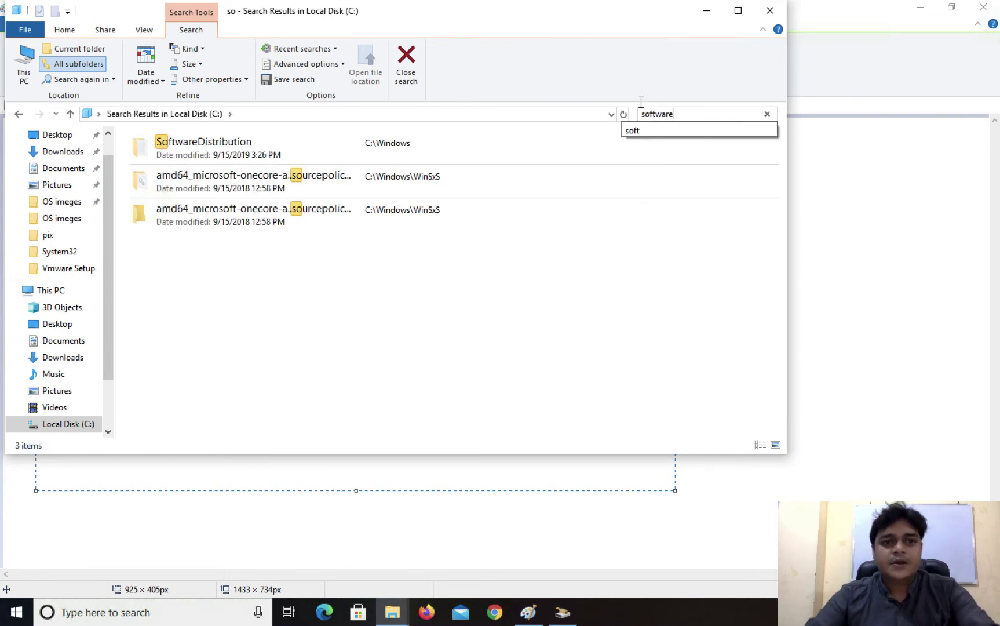
pyautogui.press('Return')
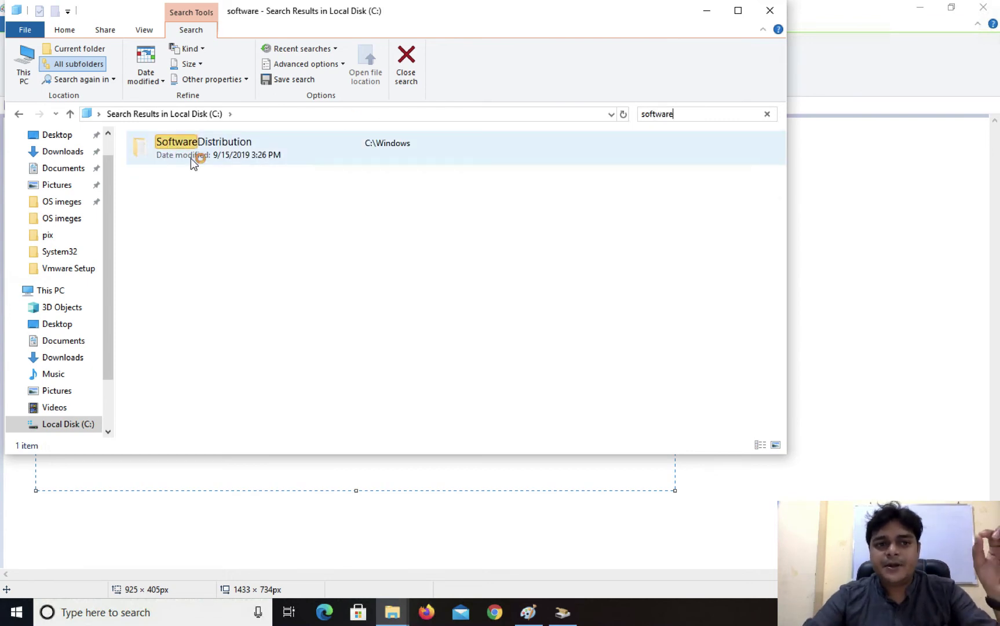
pyautogui.doubleClick(220, 144)
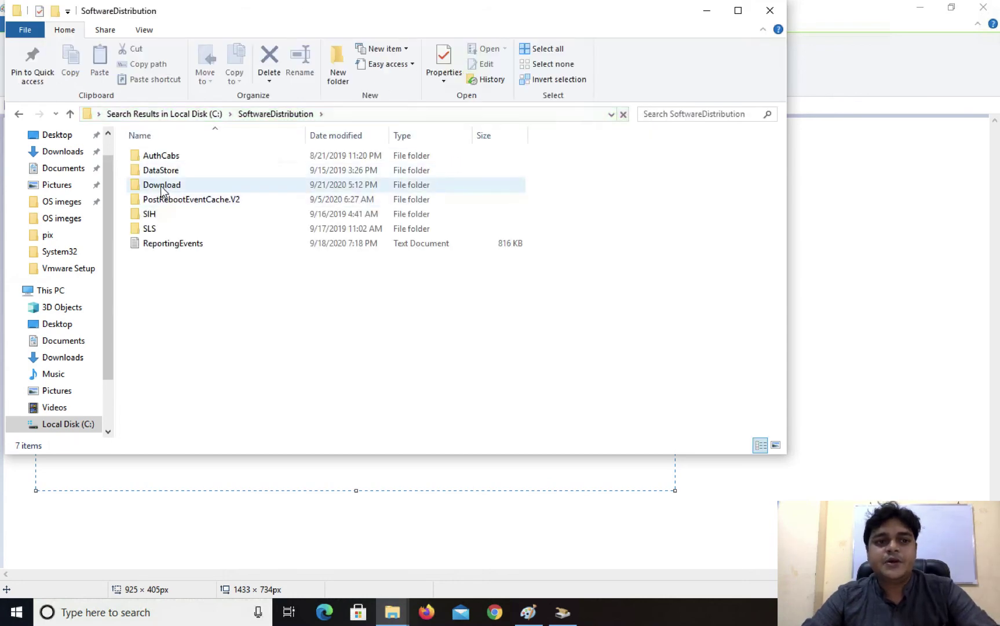
pyautogui.doubleClick(162, 187)
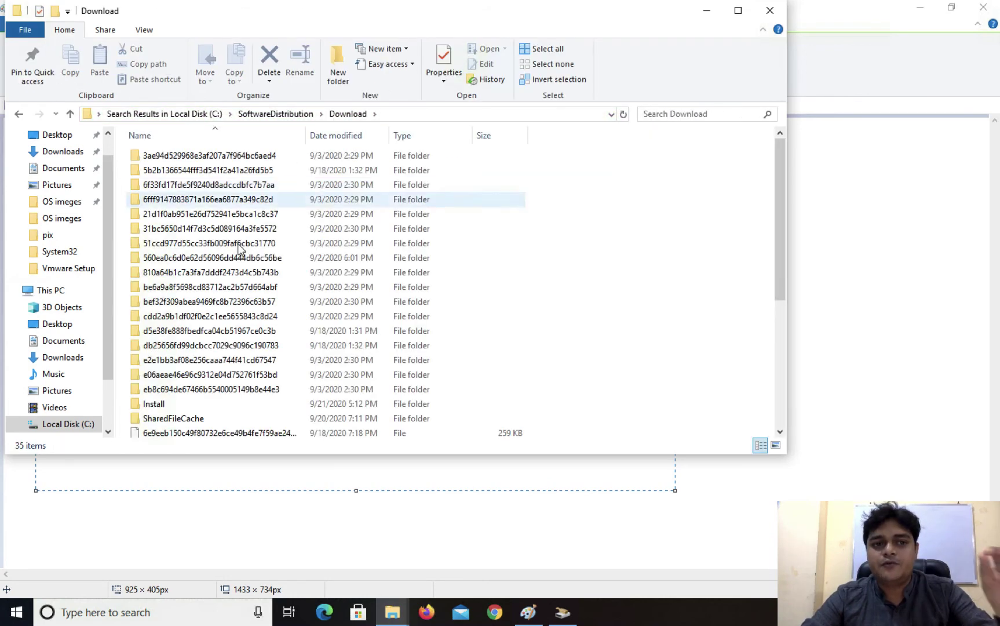
# Step: Select all items in the Download folder and check their combined size in their properties
pyautogui.click(197, 214)
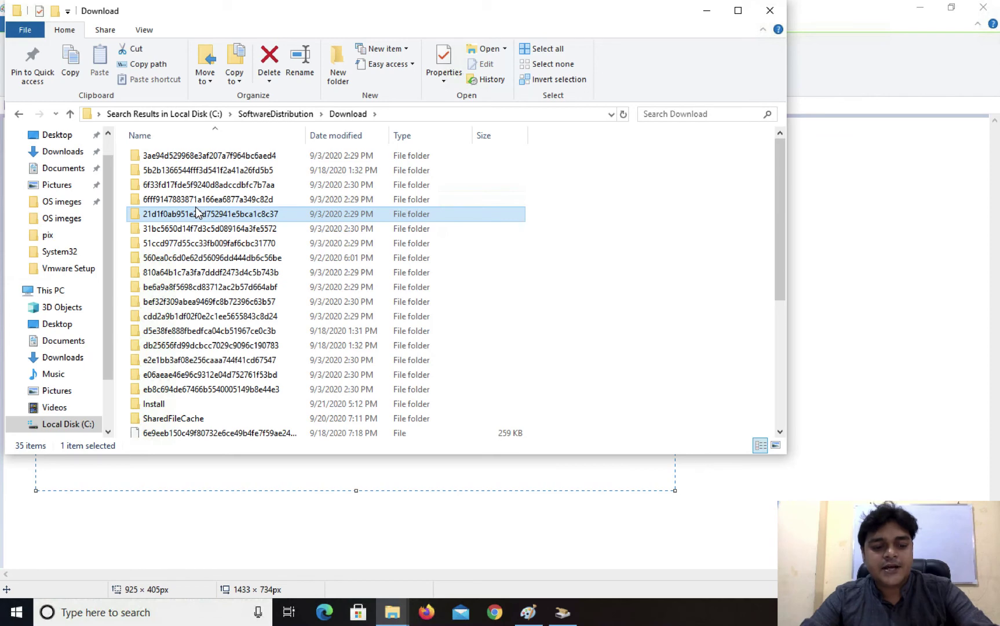
pyautogui.hotkey('ctrl', 'a')
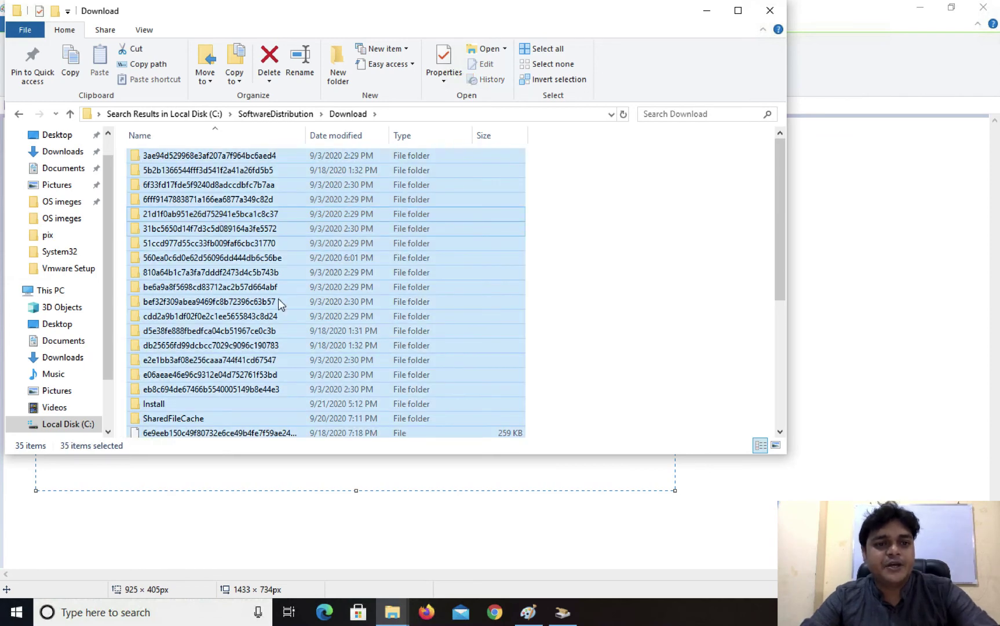
pyautogui.rightClick(220, 227)
pyautogui.click(282, 374)
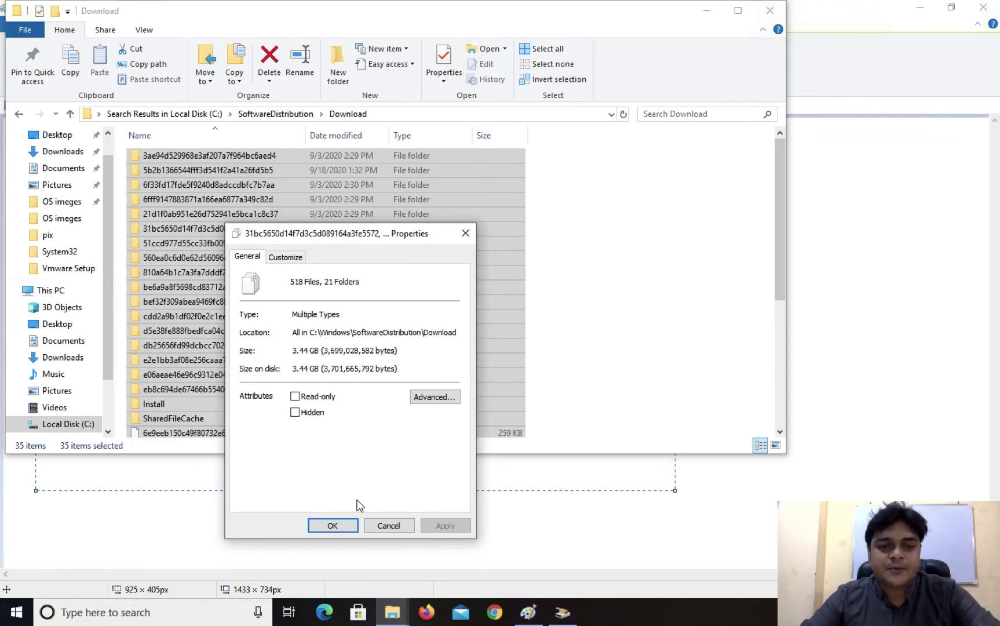
pyautogui.click(388, 524)
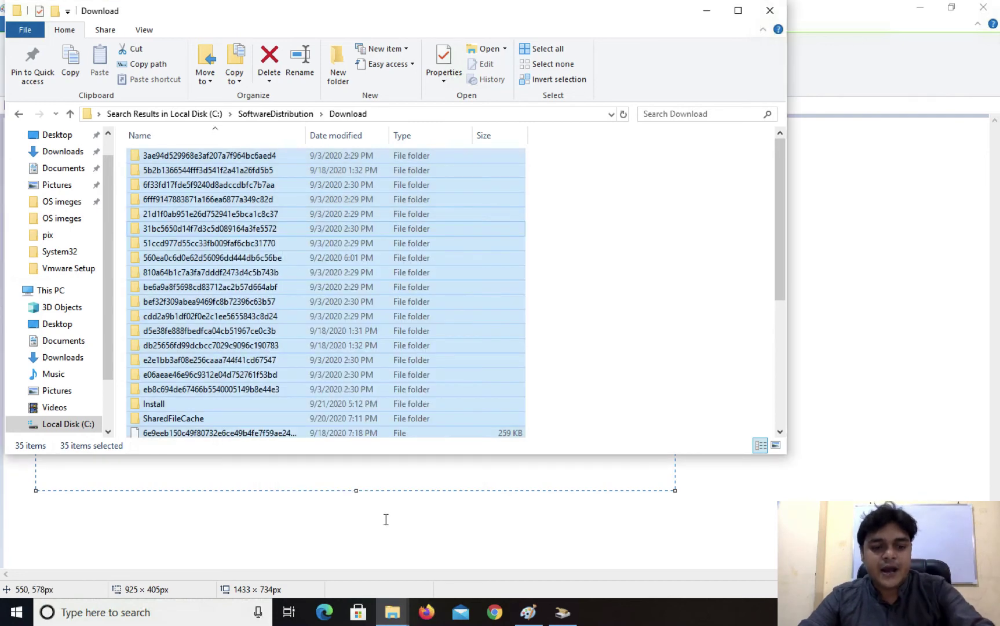
# Step: Open the Services console by running services.msc
pyautogui.press('super+r')
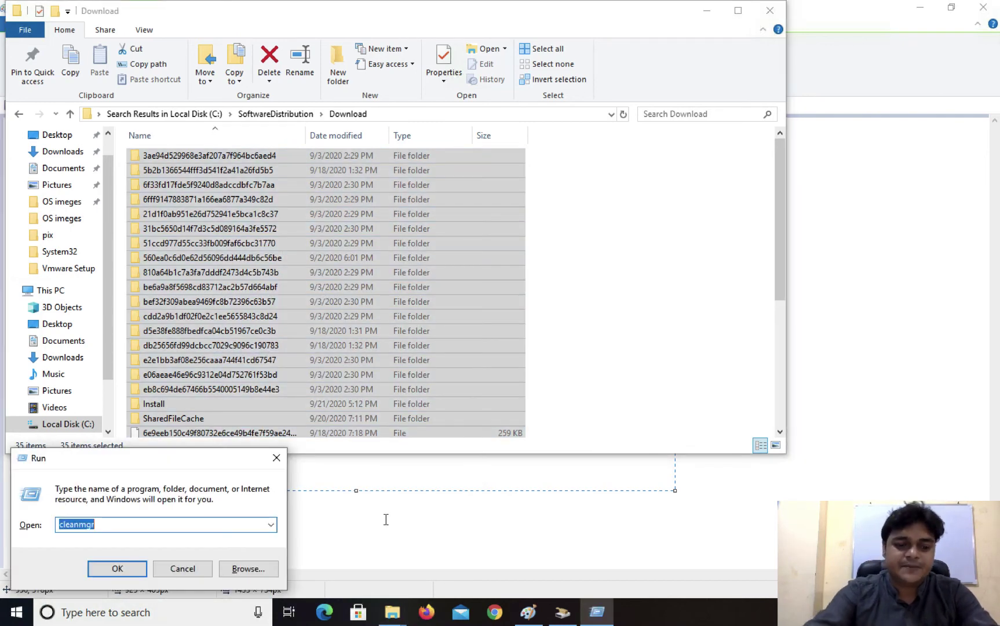
pyautogui.write('servic')
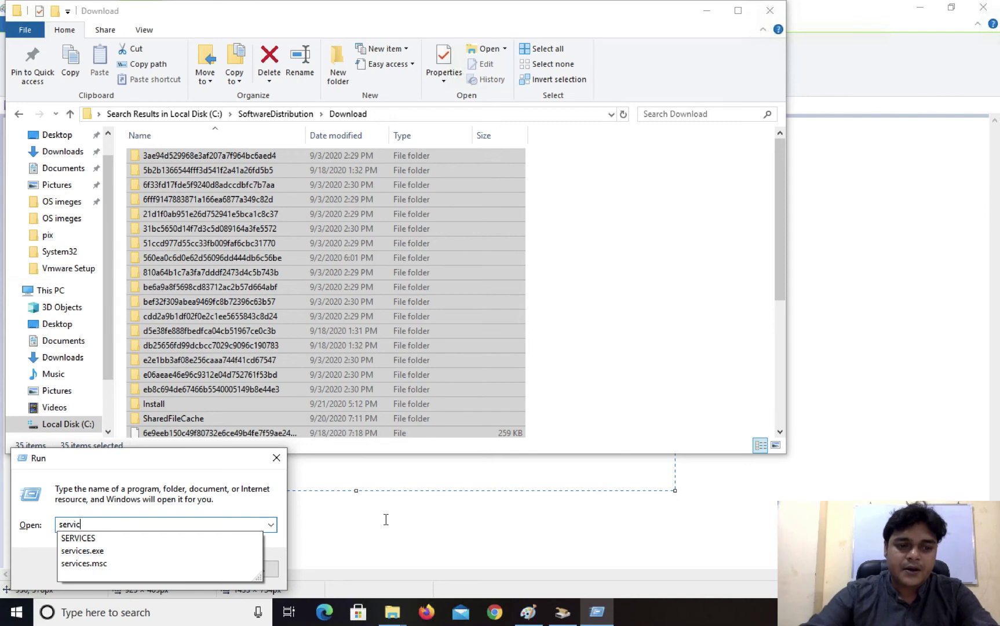
pyautogui.press('Down')
pyautogui.press('Down')
pyautogui.press('Down')
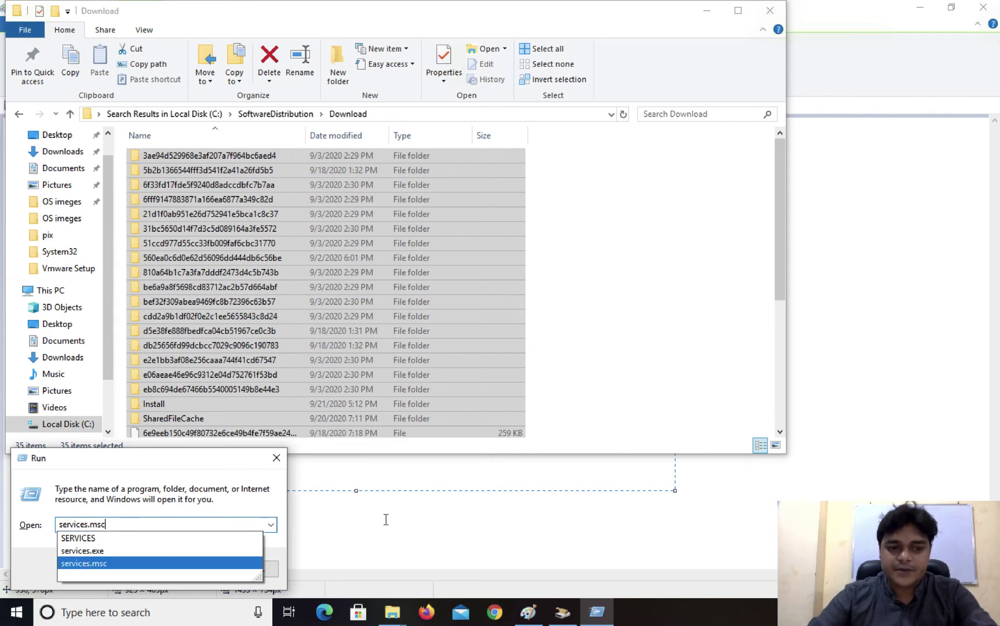
pyautogui.press('Return')
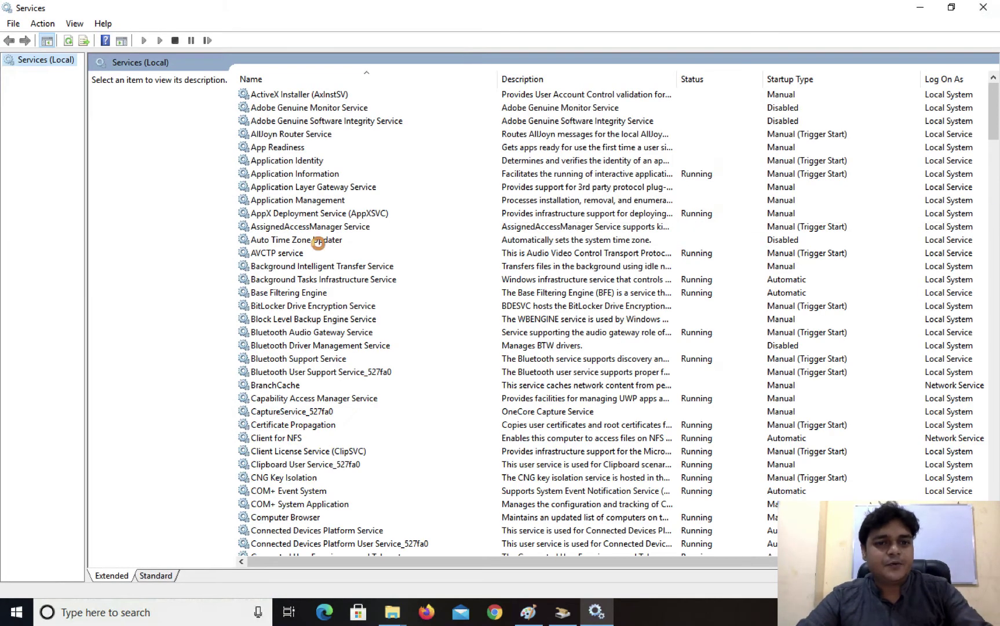
# Step: Locate the Windows Update service in the services list and stop it
pyautogui.click(319, 243)
pyautogui.write('win')
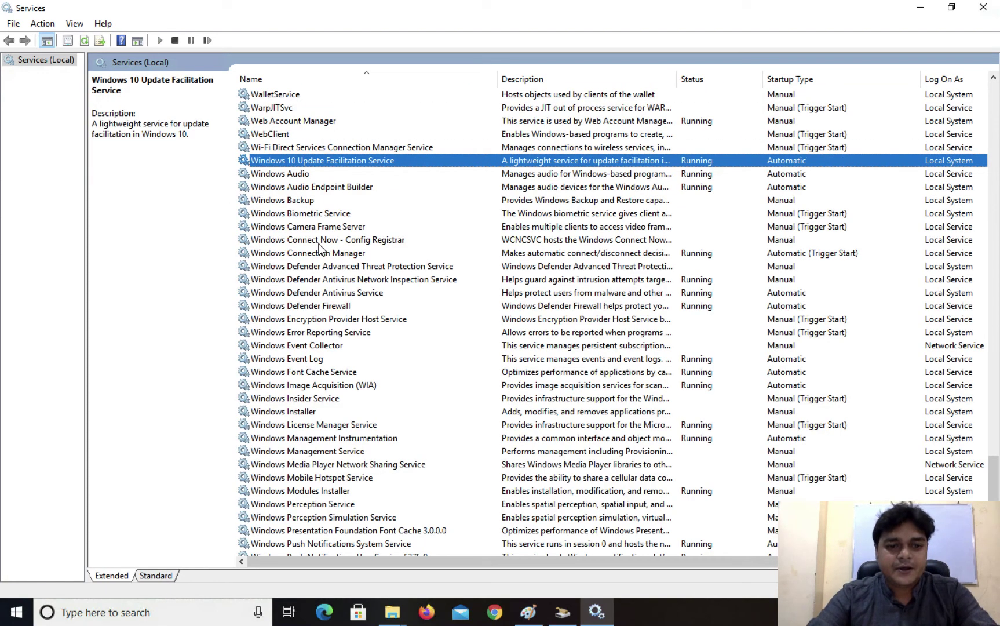
pyautogui.write('u')
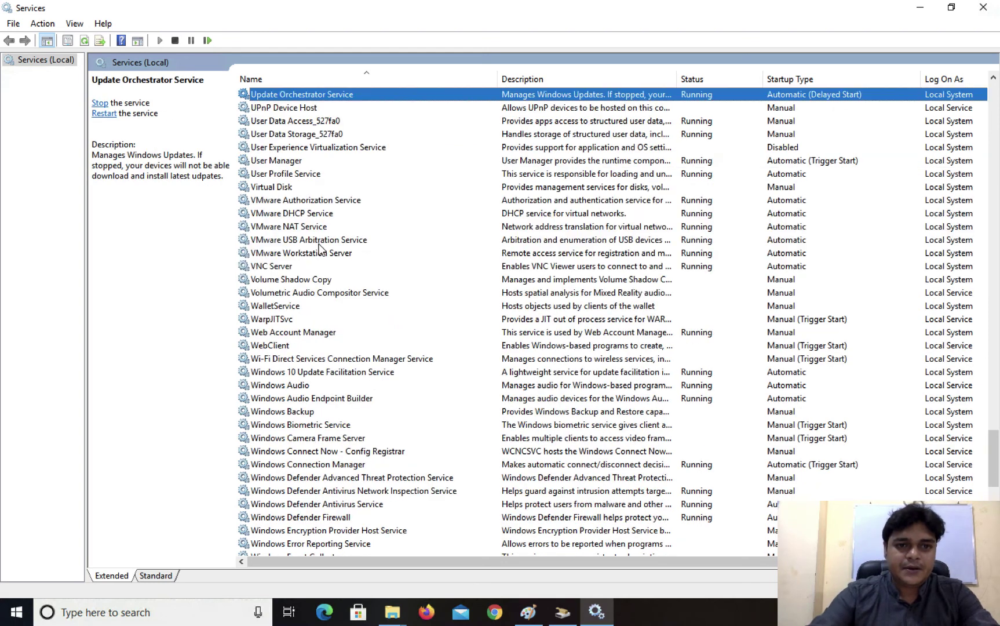
pyautogui.press('Down')
pyautogui.press('Down')
pyautogui.press('Down')
pyautogui.press('Down')
pyautogui.press('Down')
pyautogui.press('Down')
pyautogui.press('Down')
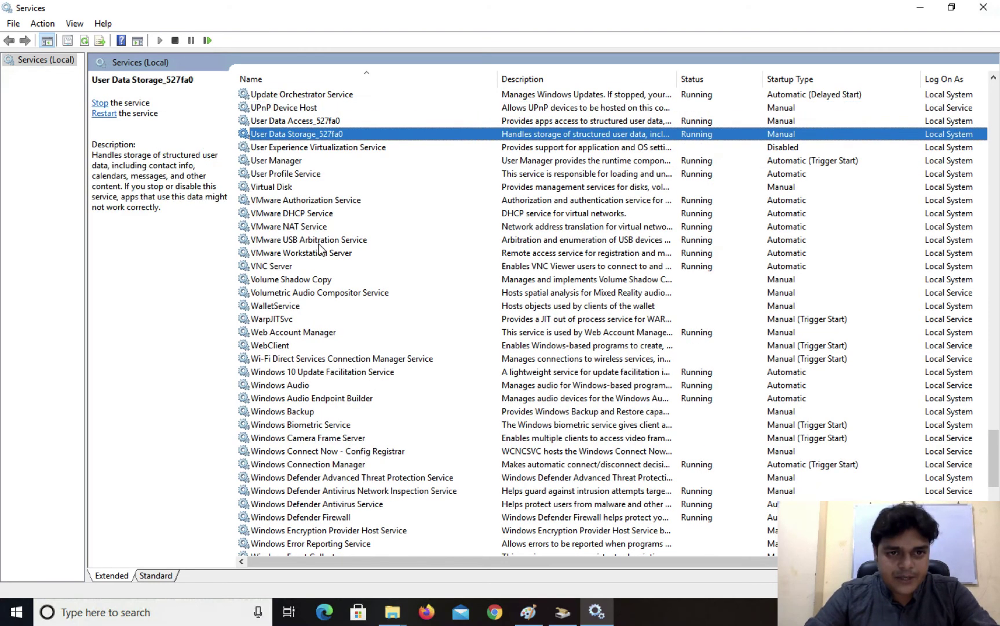
pyautogui.press('Down')
pyautogui.press('Down')
pyautogui.press('Down')
pyautogui.press('Down')
pyautogui.press('Down')
pyautogui.press('Down')
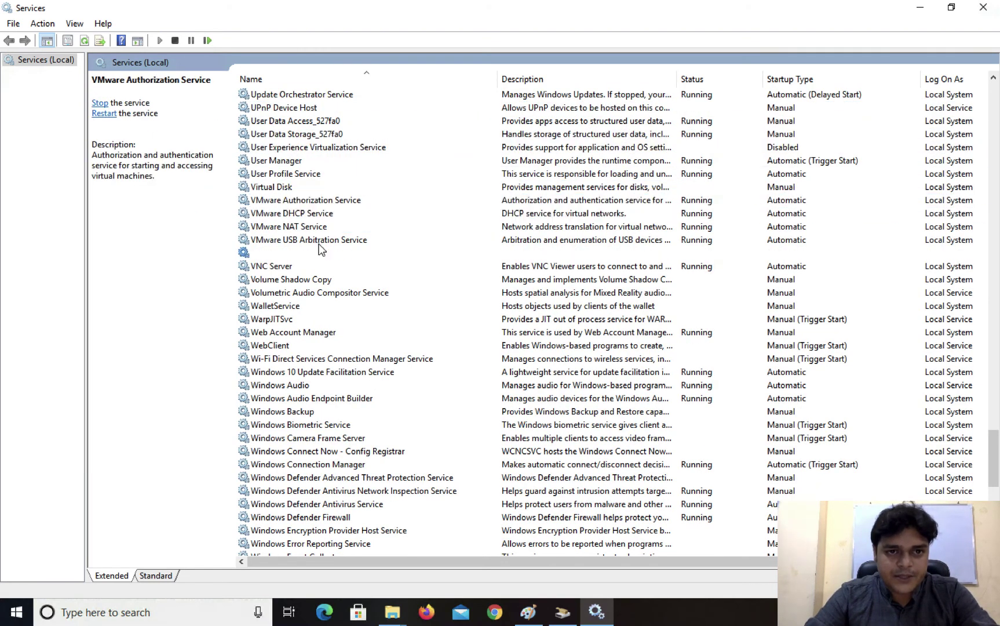
pyautogui.press('Down')
pyautogui.press('Down')
pyautogui.press('Down')
pyautogui.press('Down')
pyautogui.press('Down')
pyautogui.press('Down')
pyautogui.press('Down')
pyautogui.press('Down')
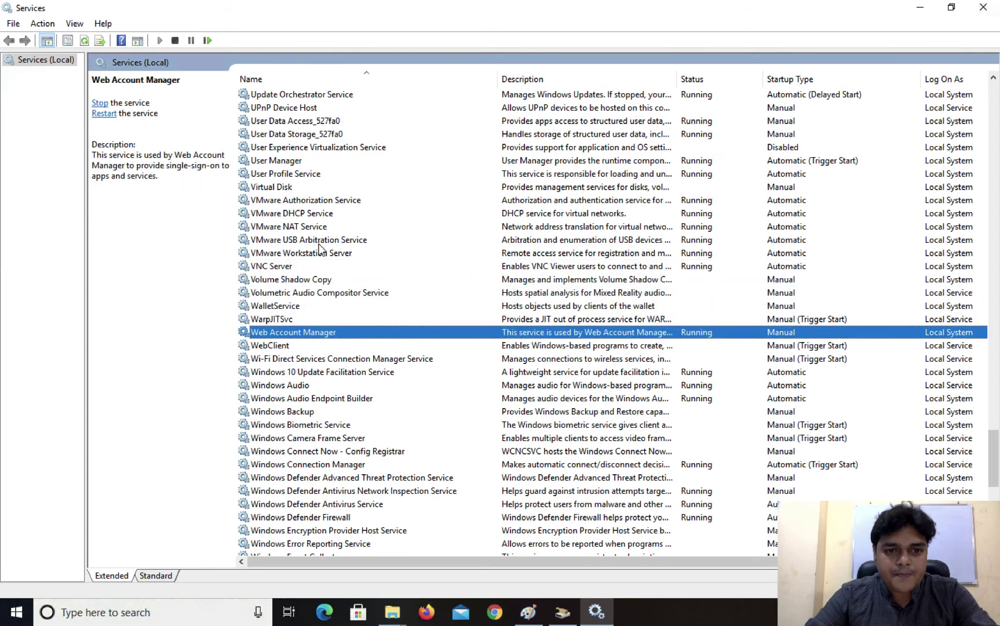
pyautogui.press('Down')
pyautogui.press('Down')
pyautogui.press('Down')
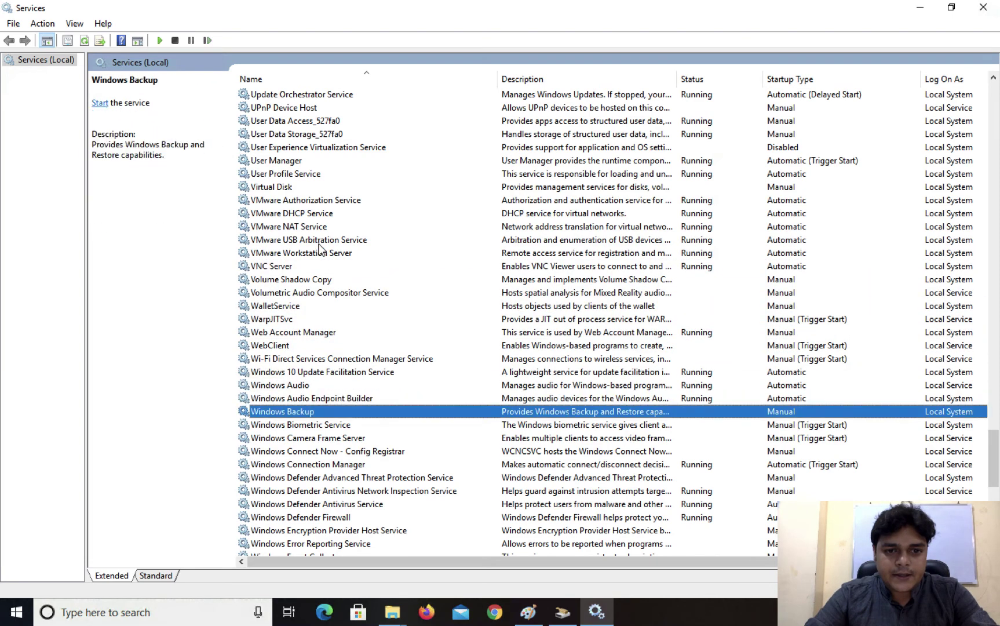
pyautogui.press('Down')
pyautogui.press('Down')
pyautogui.press('Down')
pyautogui.press('Down')
pyautogui.press('Down')
pyautogui.press('Down')
pyautogui.press('Down')
pyautogui.press('Down')
pyautogui.press('Down')
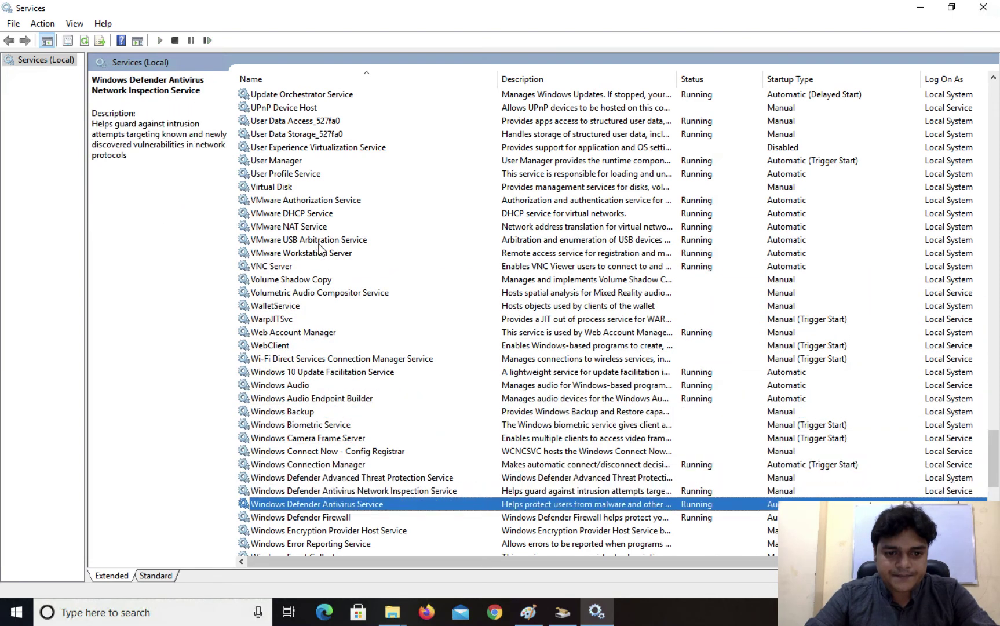
pyautogui.press('Down')
pyautogui.press('Down')
pyautogui.press('Down')
pyautogui.press('Down')
pyautogui.press('Down')
pyautogui.press('Down')
pyautogui.press('Down')
pyautogui.press('Down')
pyautogui.press('Down')
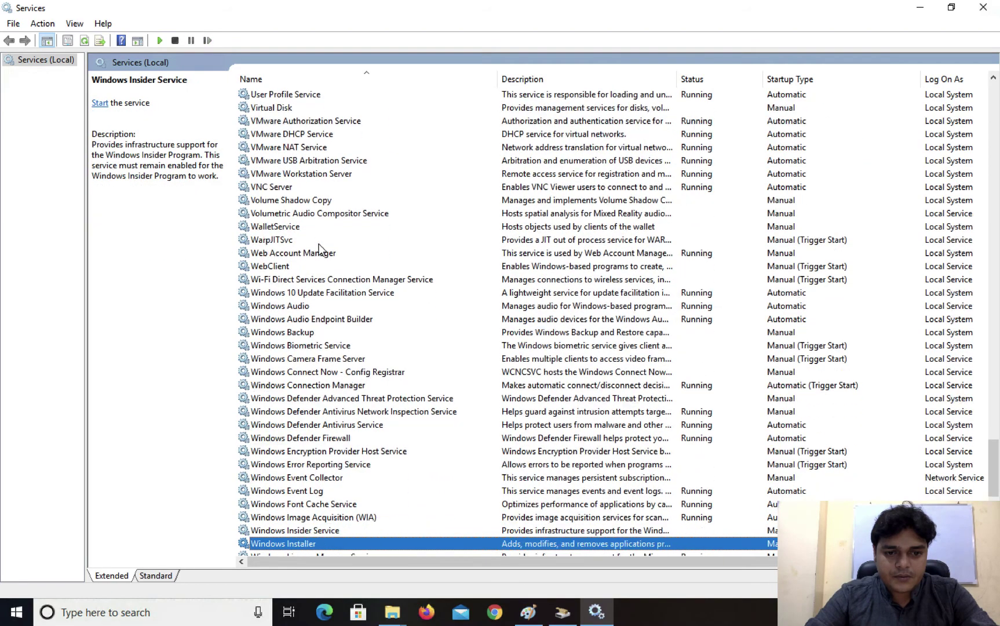
pyautogui.press('Down')
pyautogui.press('Down')
pyautogui.press('Down')
pyautogui.press('Down')
pyautogui.press('Down')
pyautogui.press('Down')
pyautogui.press('Down')
pyautogui.press('Down')
pyautogui.press('Down')
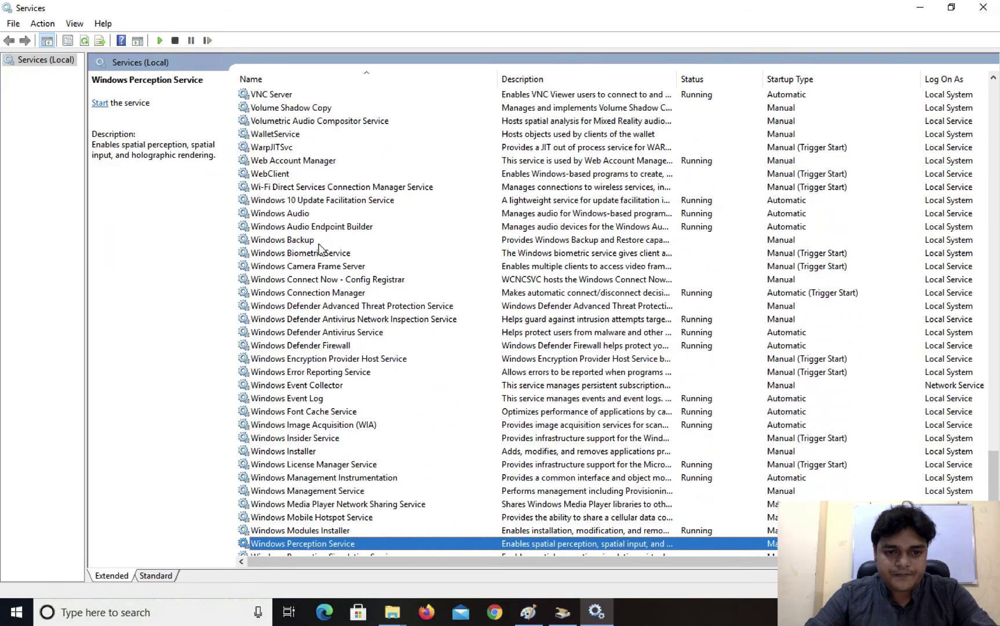
pyautogui.press('Down')
pyautogui.press('Down')
pyautogui.press('Down')
pyautogui.press('Down')
pyautogui.press('Down')
pyautogui.press('Down')
pyautogui.press('Down')
pyautogui.press('Down')
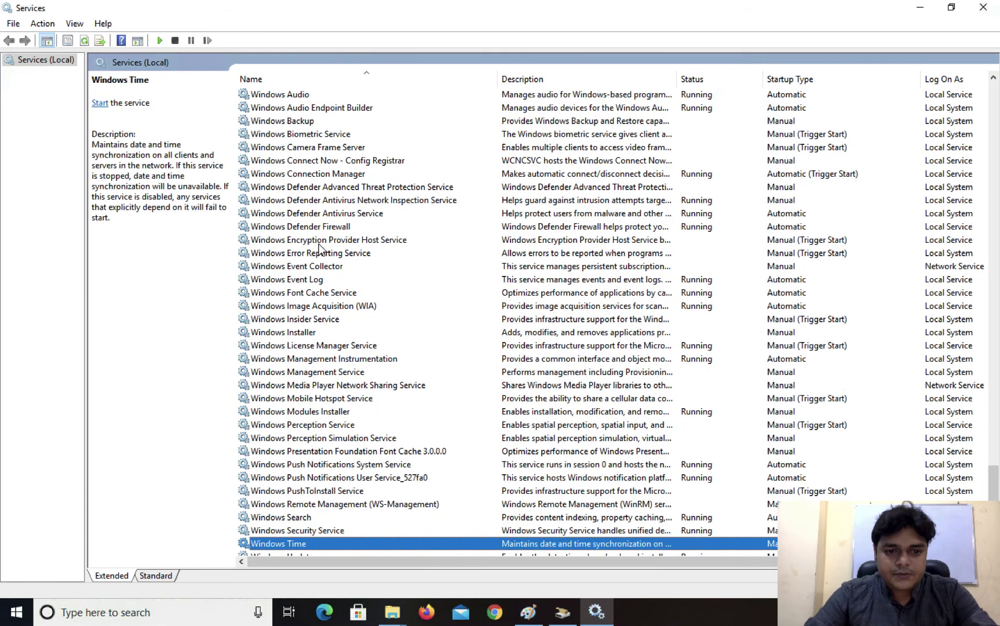
pyautogui.press('Up')
pyautogui.press('Up')
pyautogui.press('Up')
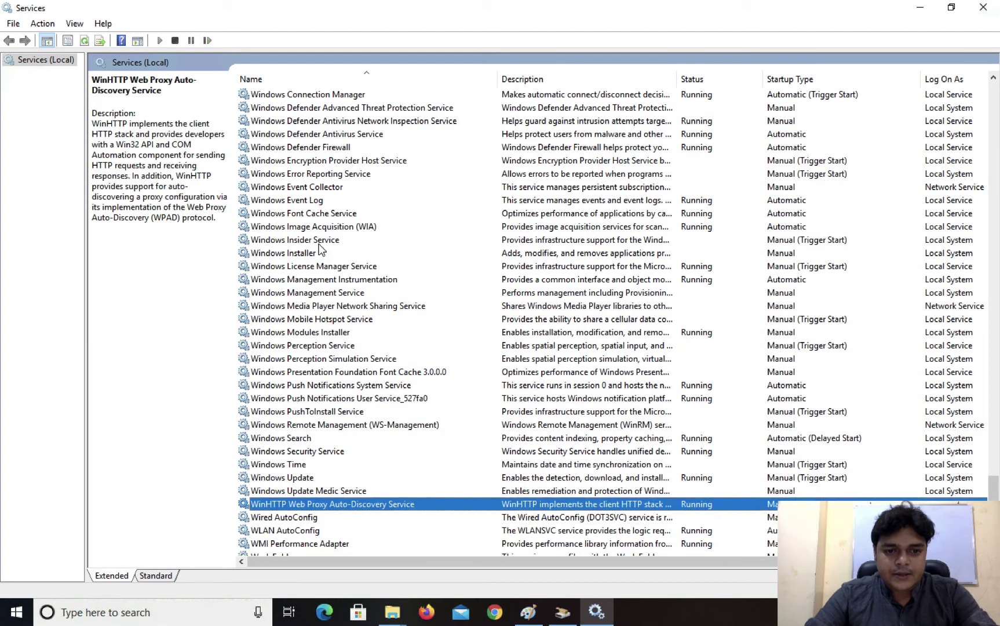
pyautogui.press('Up')
pyautogui.press('Up')
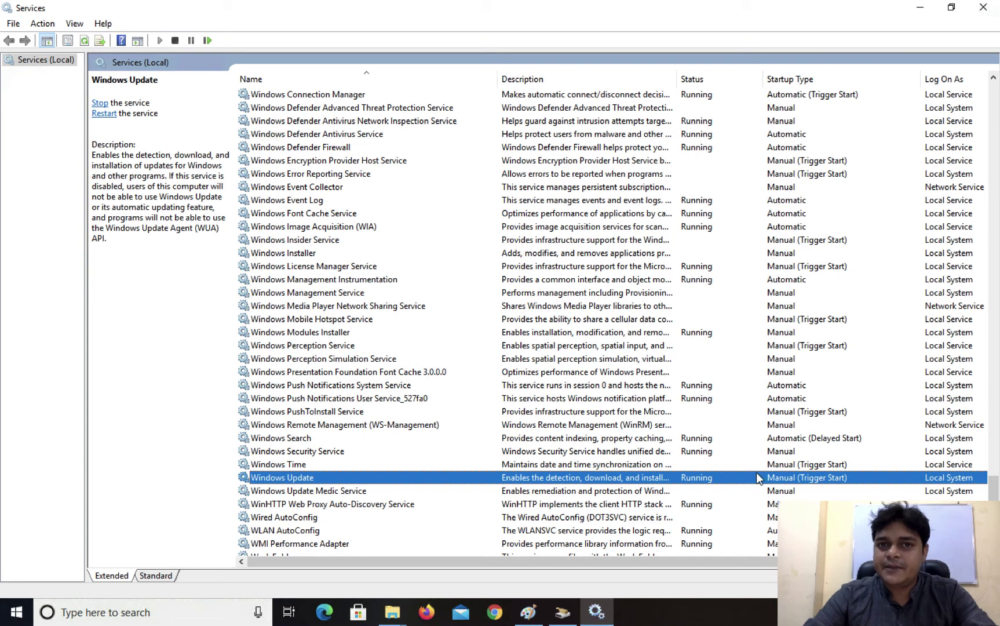
pyautogui.rightClick(438, 474)
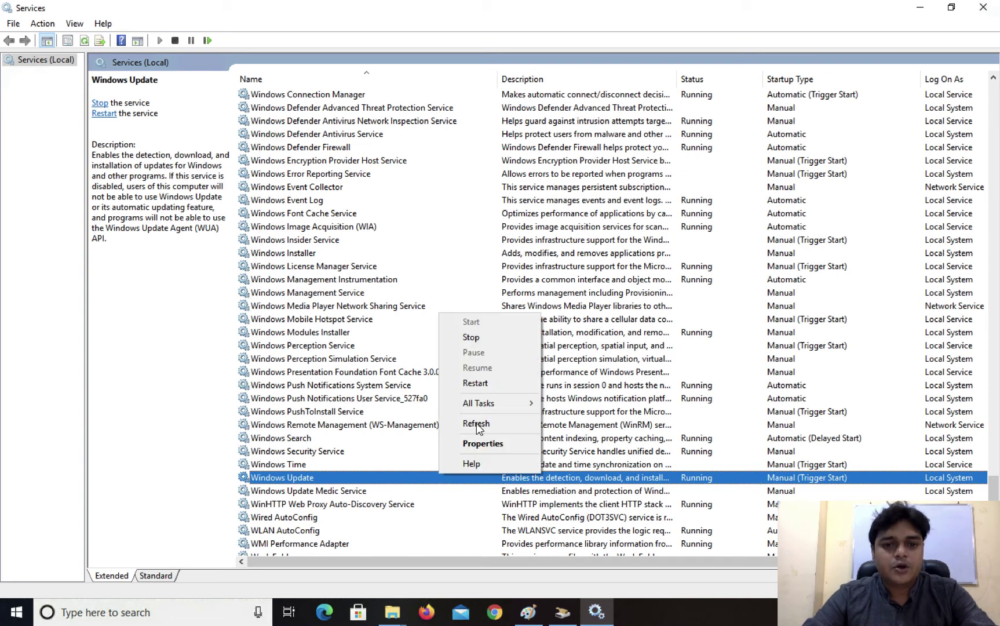
pyautogui.click(471, 338)
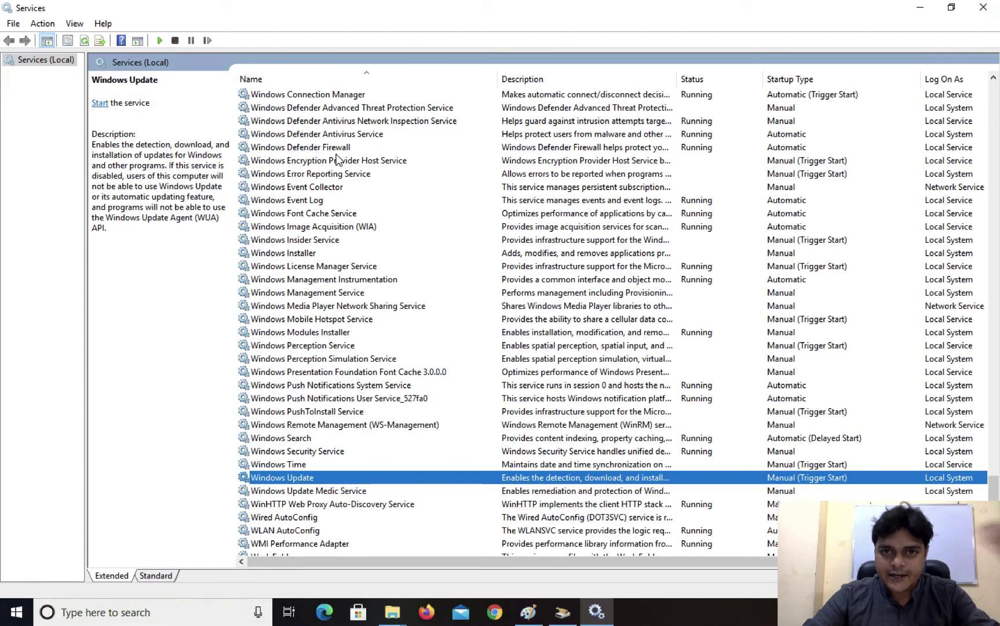
# Step: Delete everything in the SoftwareDistribution Download folder in File Explorer, granting administrator permission for all current items, and close the folder
pyautogui.click(920, 8)
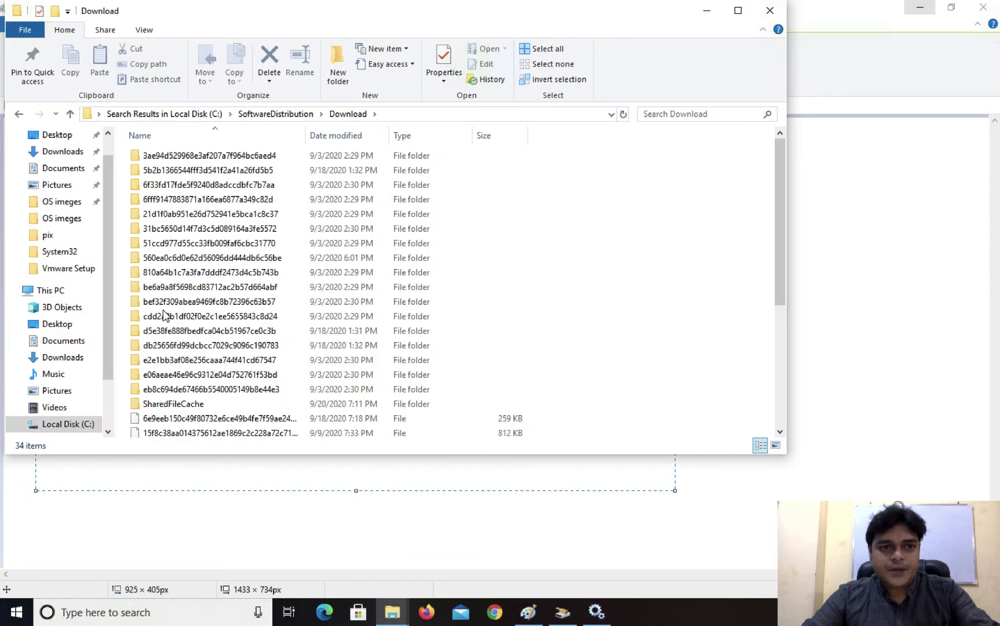
pyautogui.click(168, 232)
pyautogui.hotkey('ctrl', 'a')
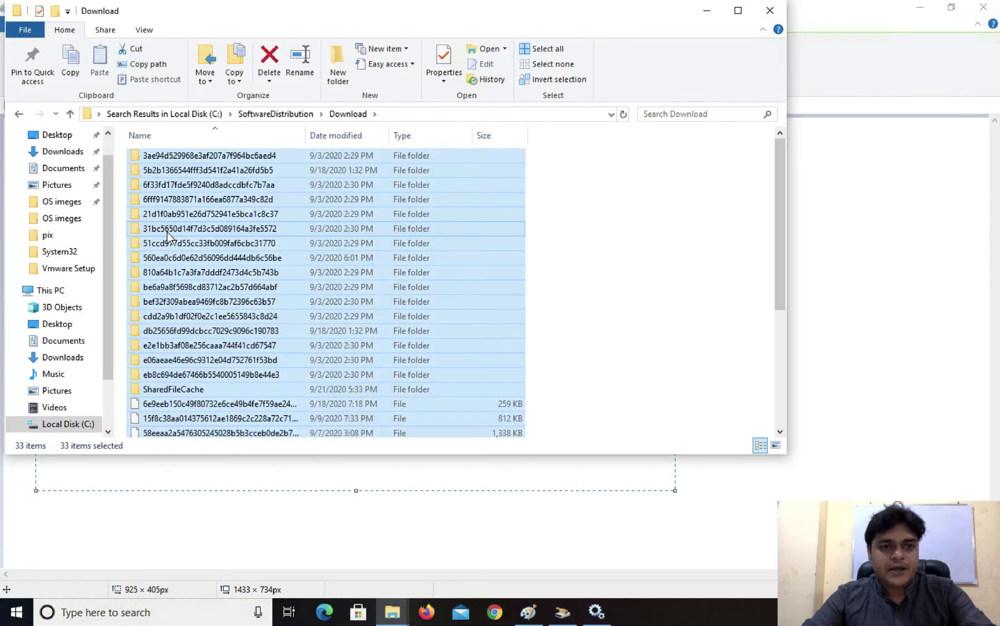
pyautogui.rightClick(231, 216)
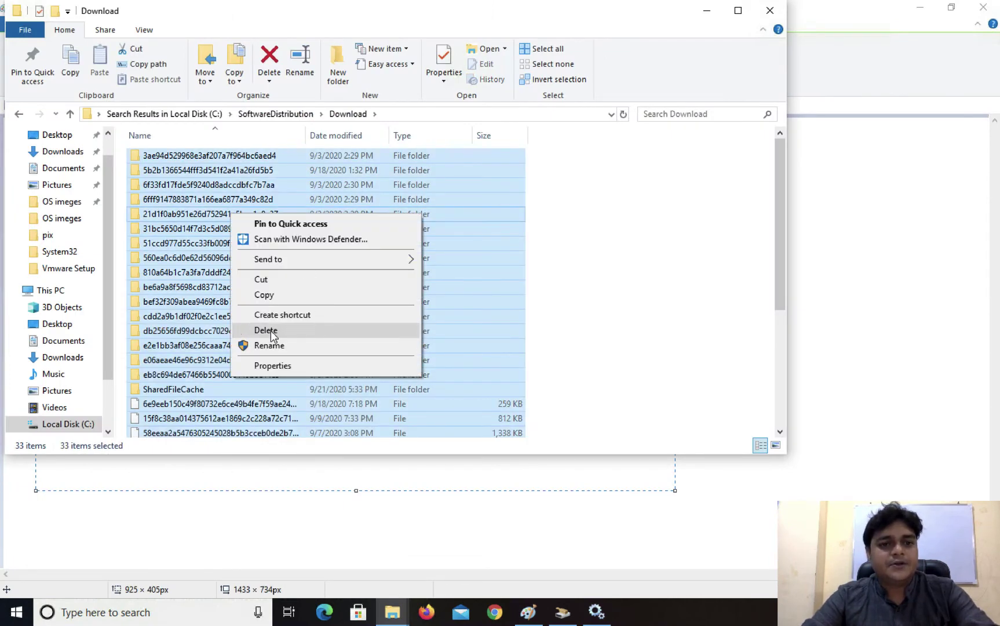
pyautogui.click(269, 330)
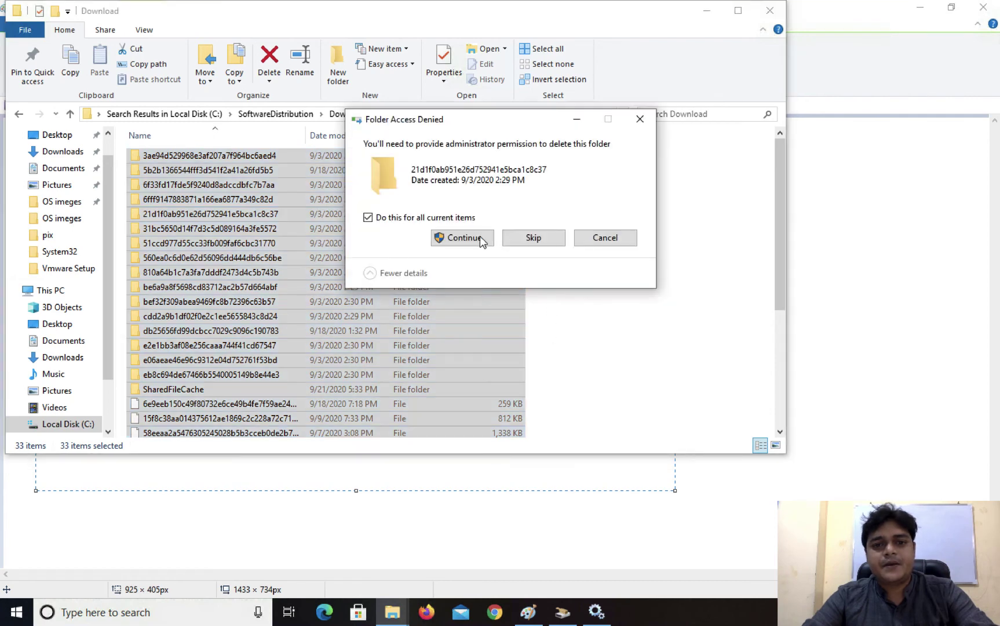
pyautogui.click(463, 236)
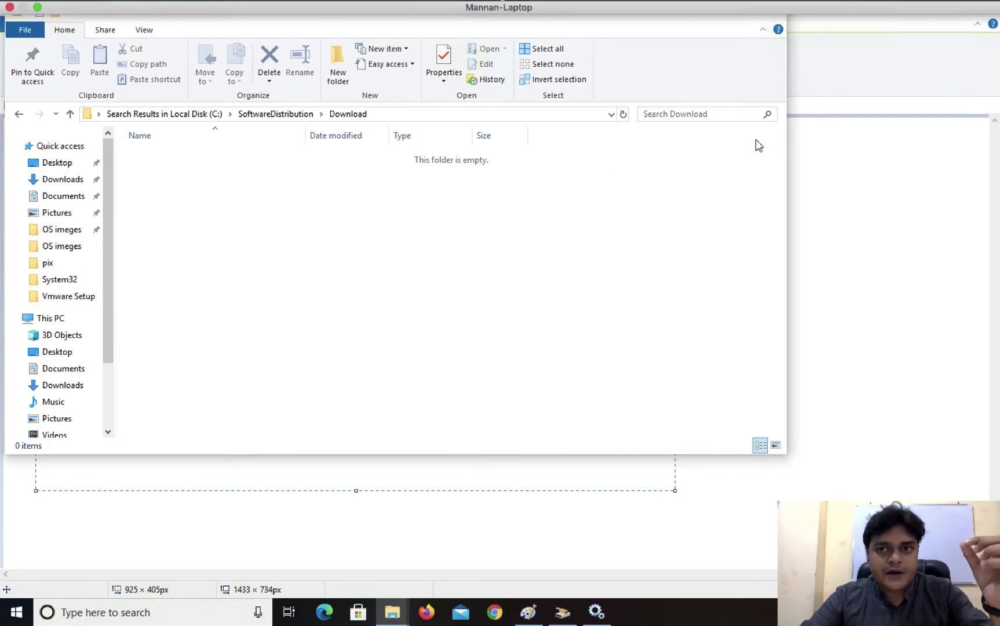
pyautogui.click(771, 12)
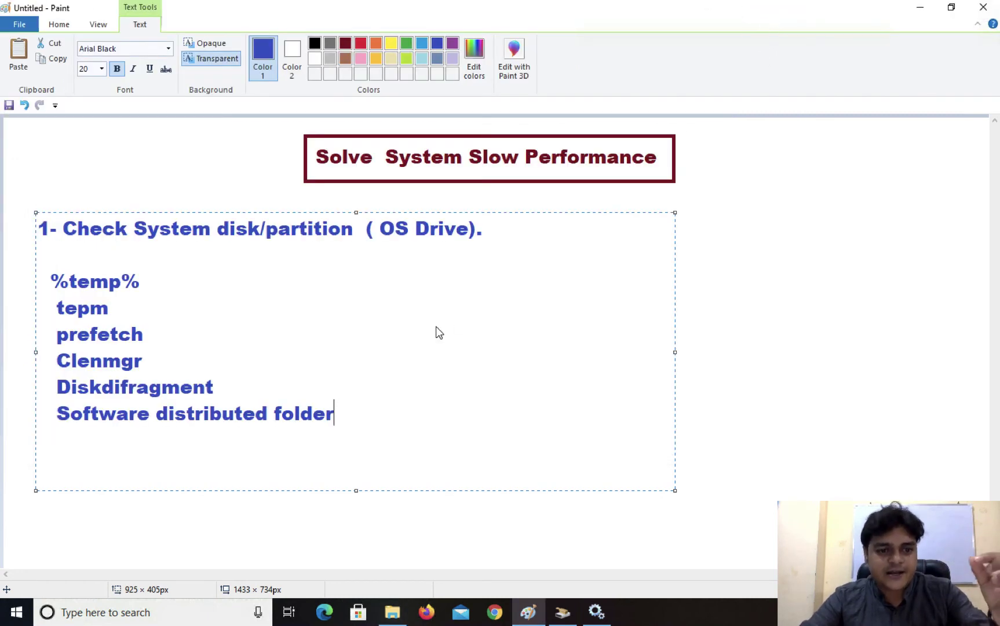
# Step: Append "( Download folder)" to the "Software distributed folder" line in the Paint text box and start a new line
pyautogui.write('( Do')
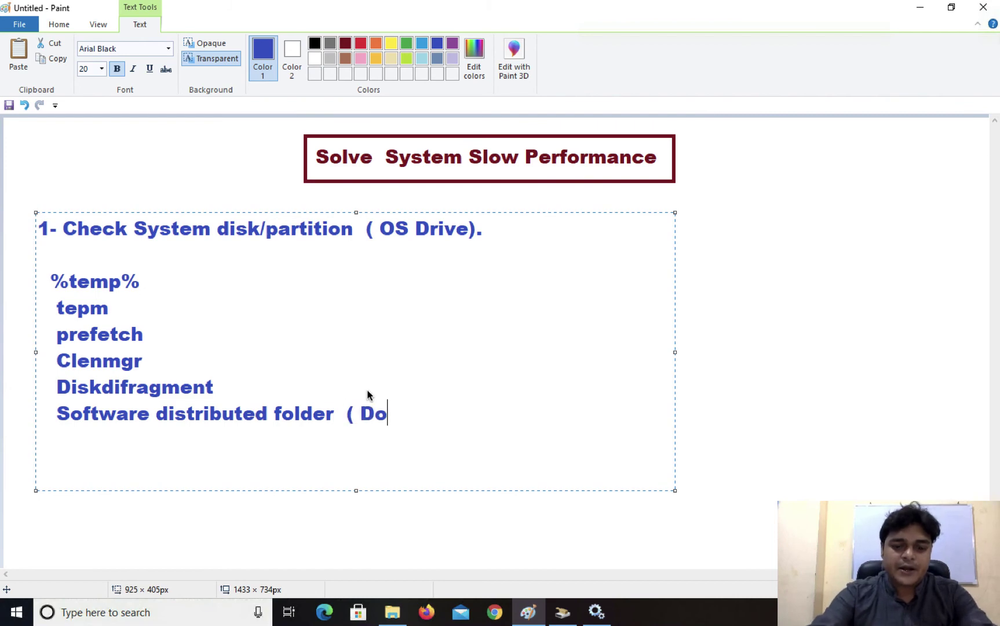
pyautogui.write('w')
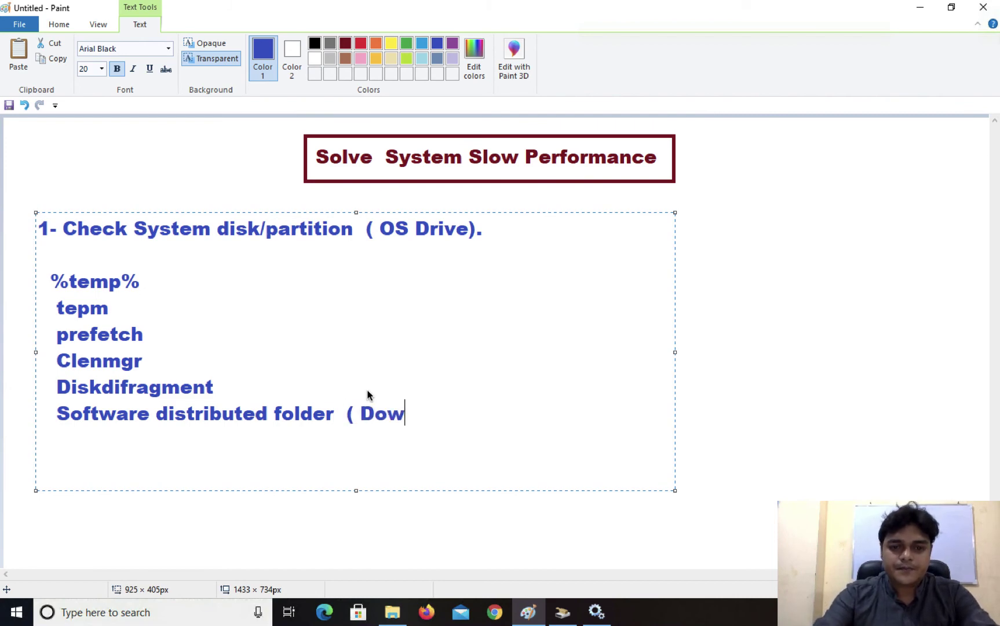
pyautogui.press('BackSpace')
pyautogui.press('BackSpace')
pyautogui.write('own')
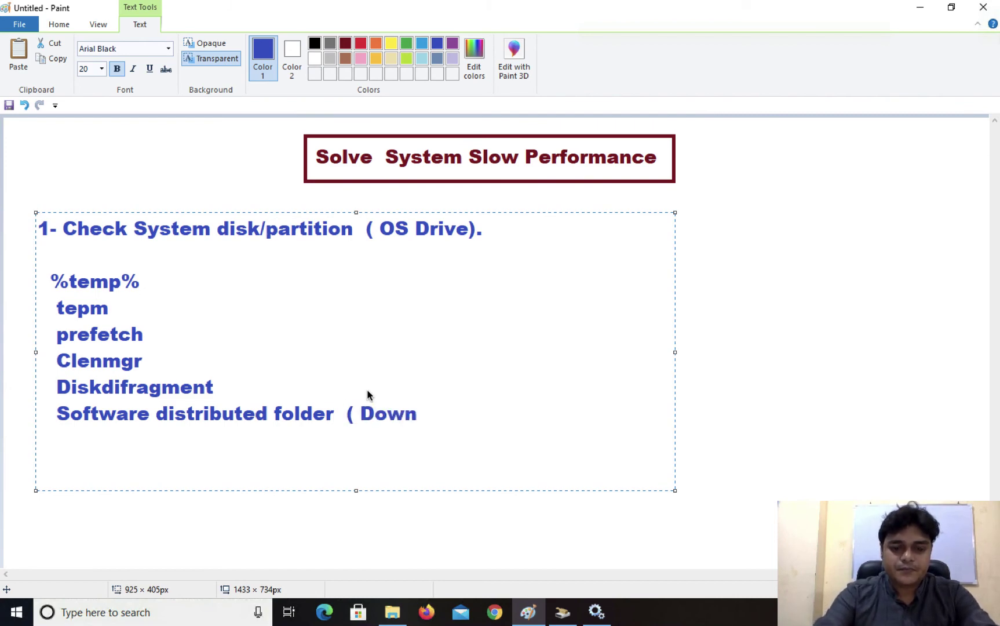
pyautogui.write('load fol')
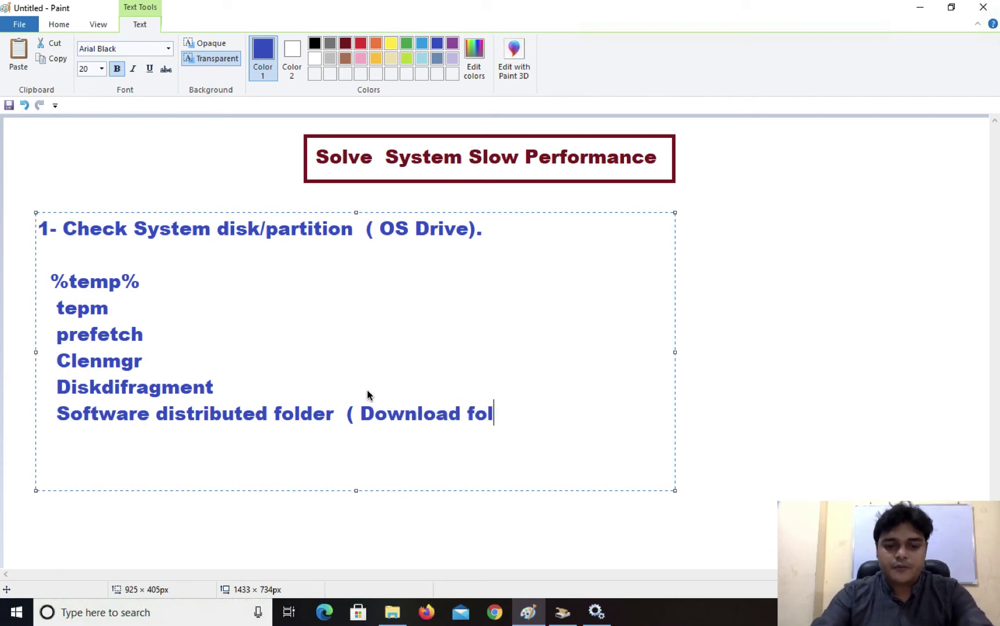
pyautogui.write('der)')
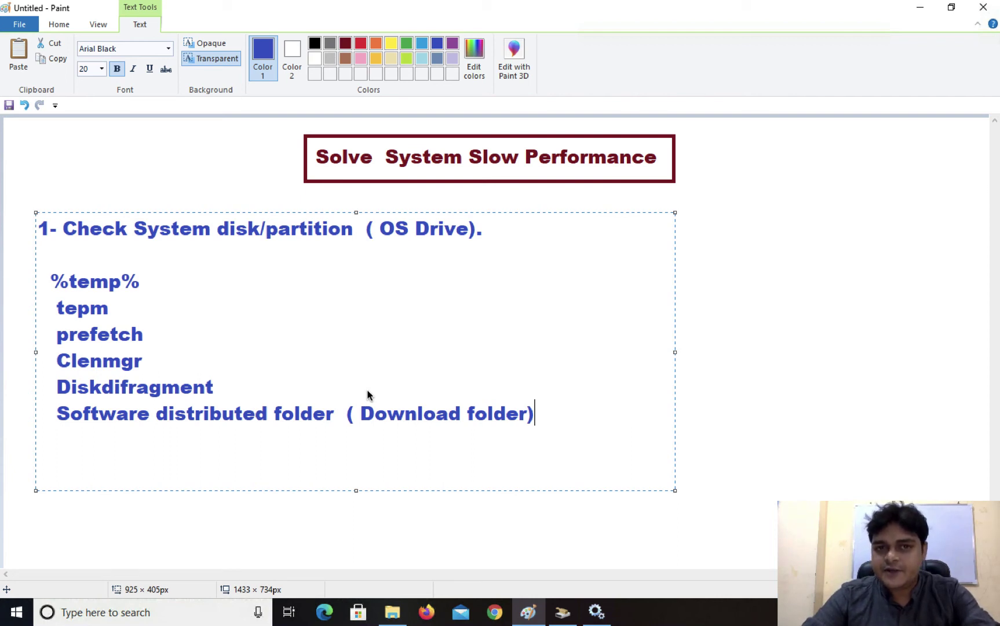
pyautogui.press('Return')
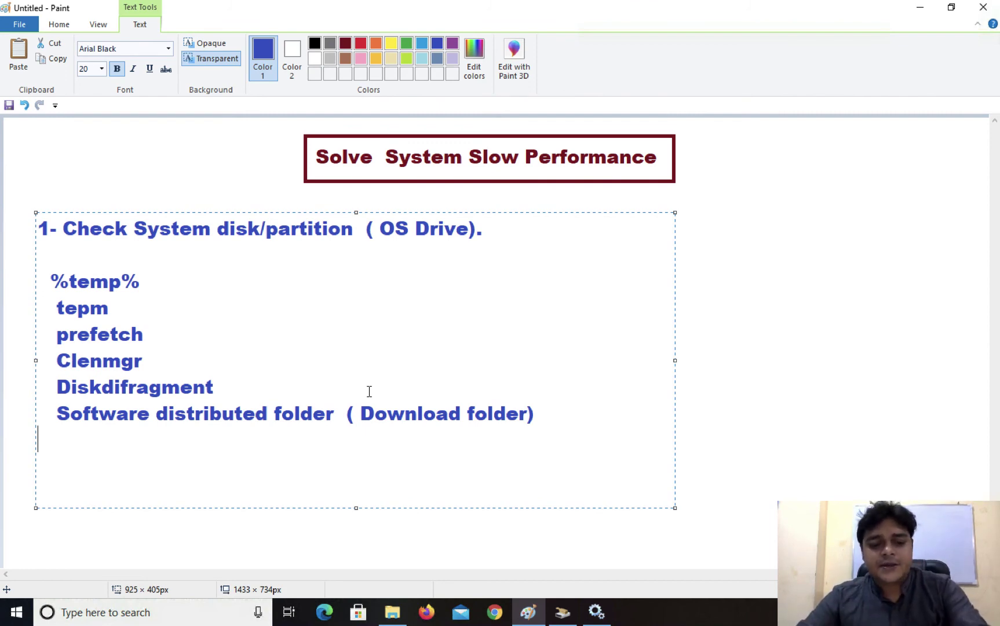
# Step: Open Programs and Features from Control Panel by running control, and show the uninstall option for Microsoft Azure Recovery Services Agent
pyautogui.press('super+r')
pyautogui.write('control')
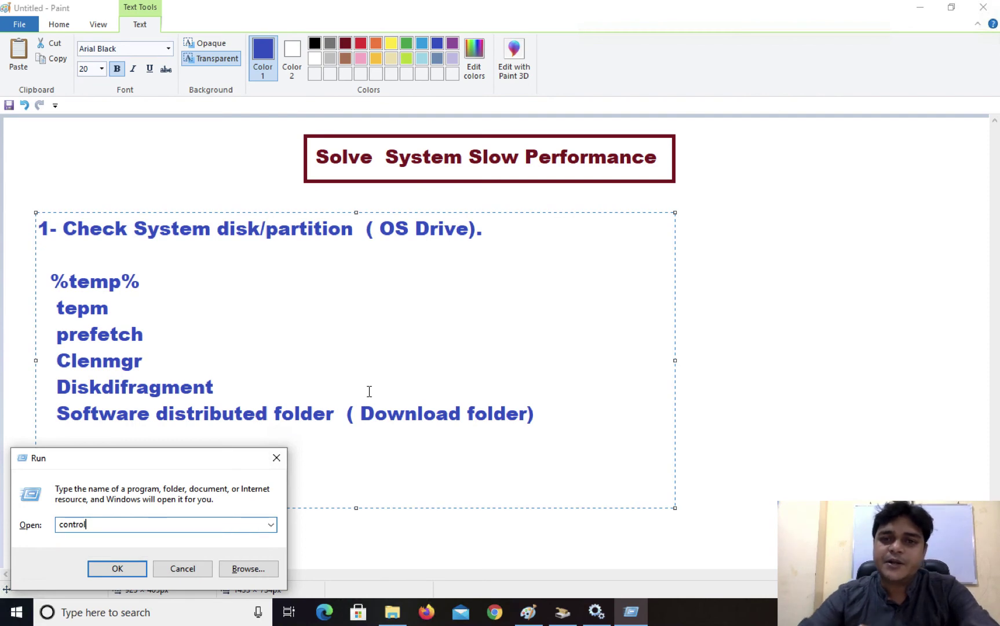
pyautogui.press('Return')
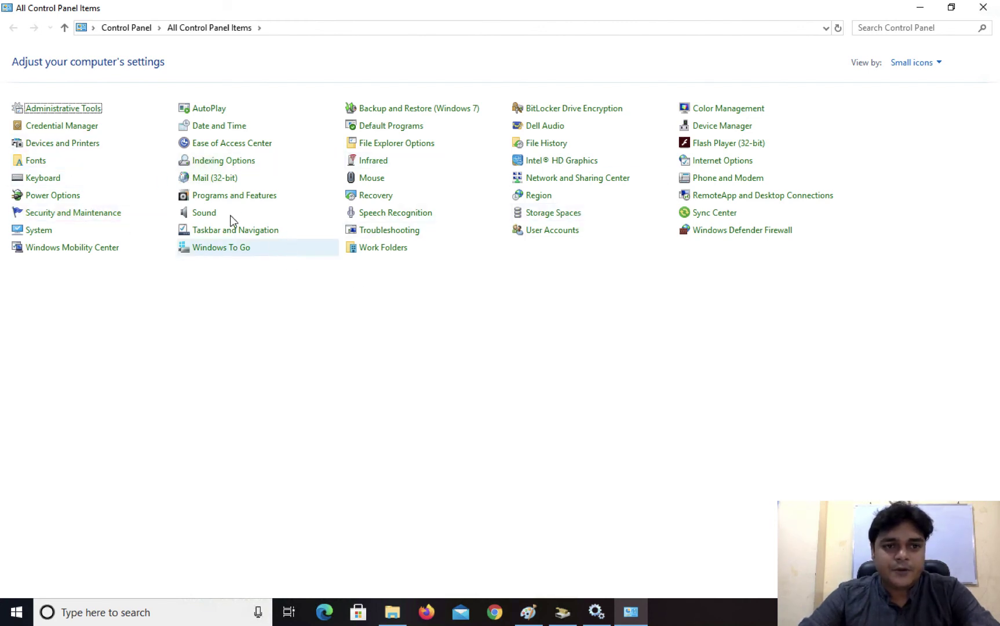
pyautogui.click(230, 197)
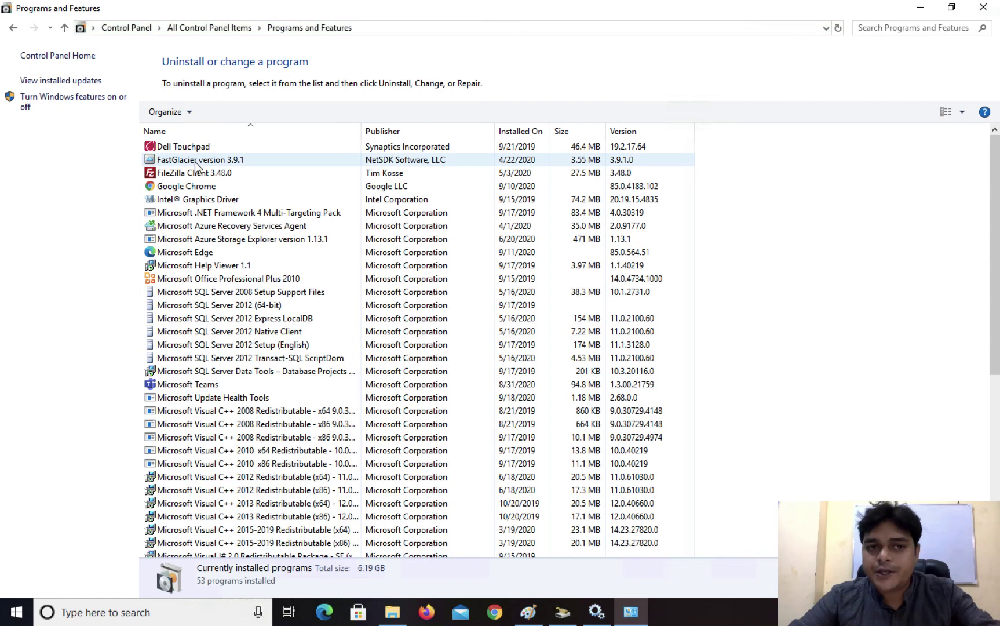
pyautogui.click(219, 231)
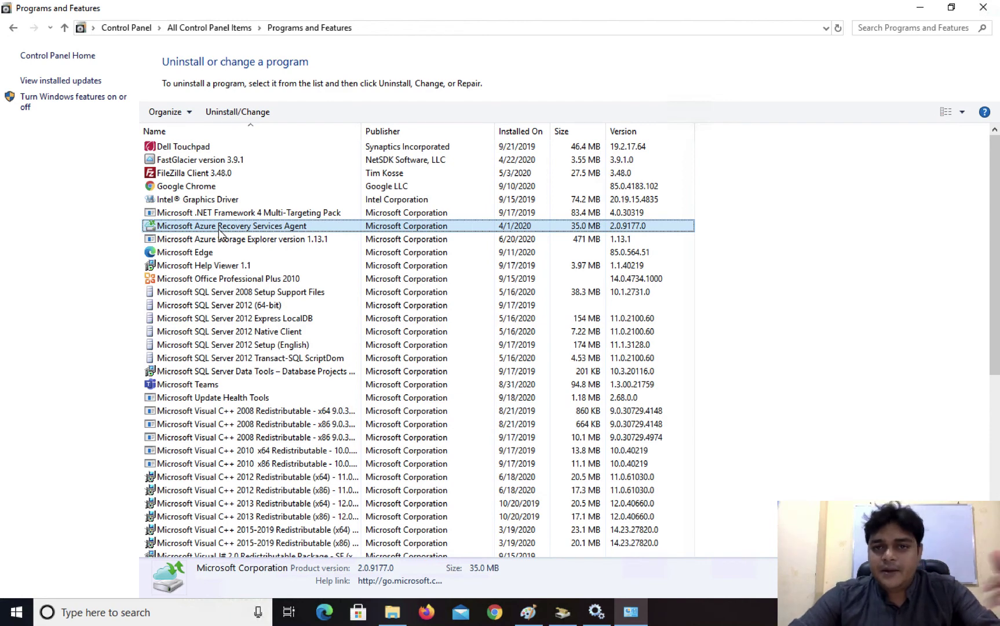
pyautogui.rightClick(220, 231)
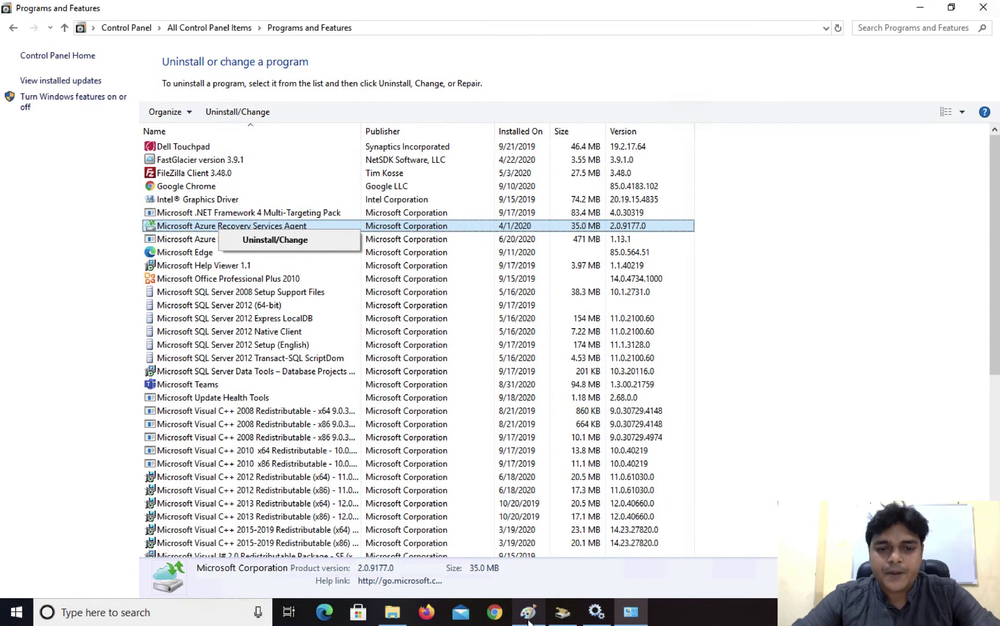
# Step: Switch to Paint and add the line "Uninstall unusable software" beneath the list in the text box
pyautogui.click(528, 613)
pyautogui.press('Return')
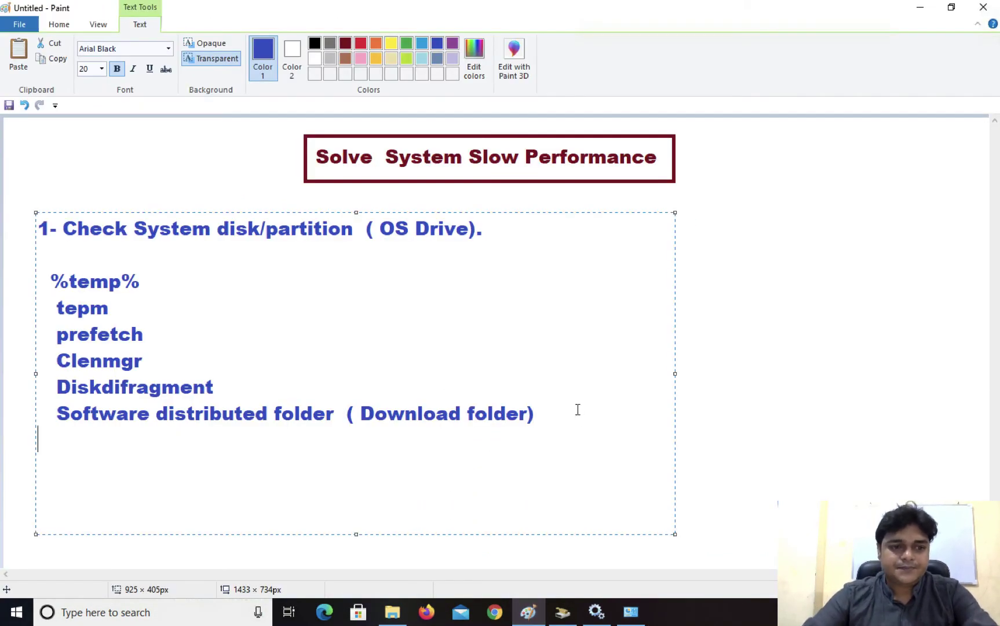
pyautogui.press('Return')
pyautogui.write('Un')
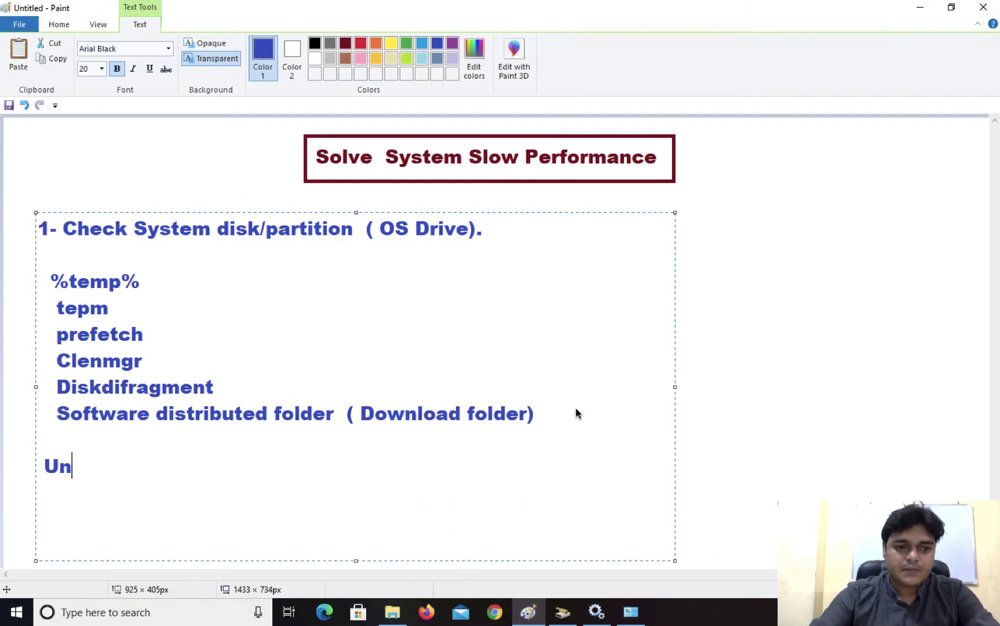
pyautogui.write('install ')
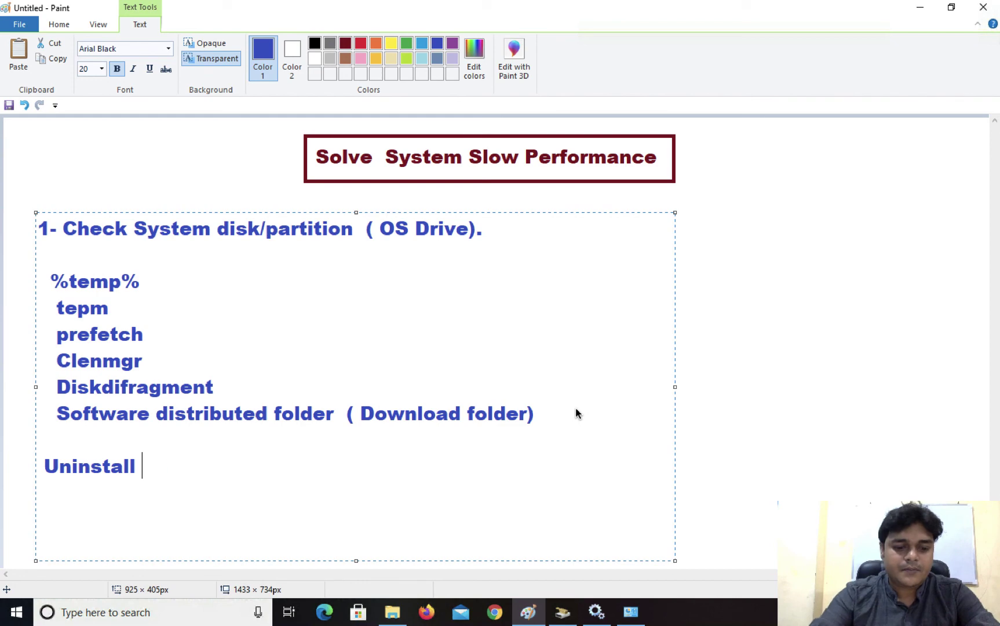
pyautogui.write('unu')
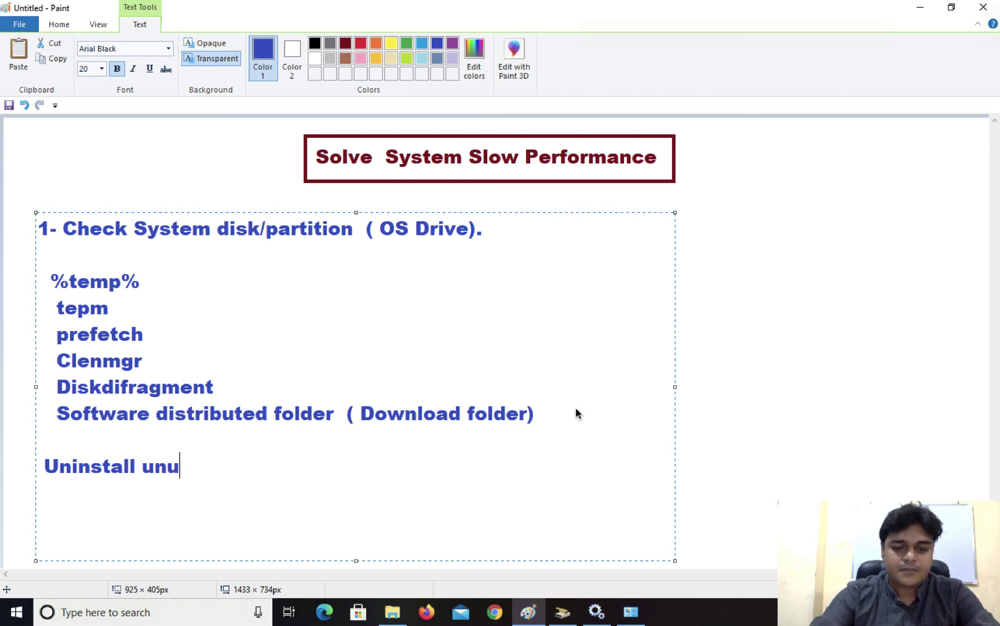
pyautogui.write('sable ')
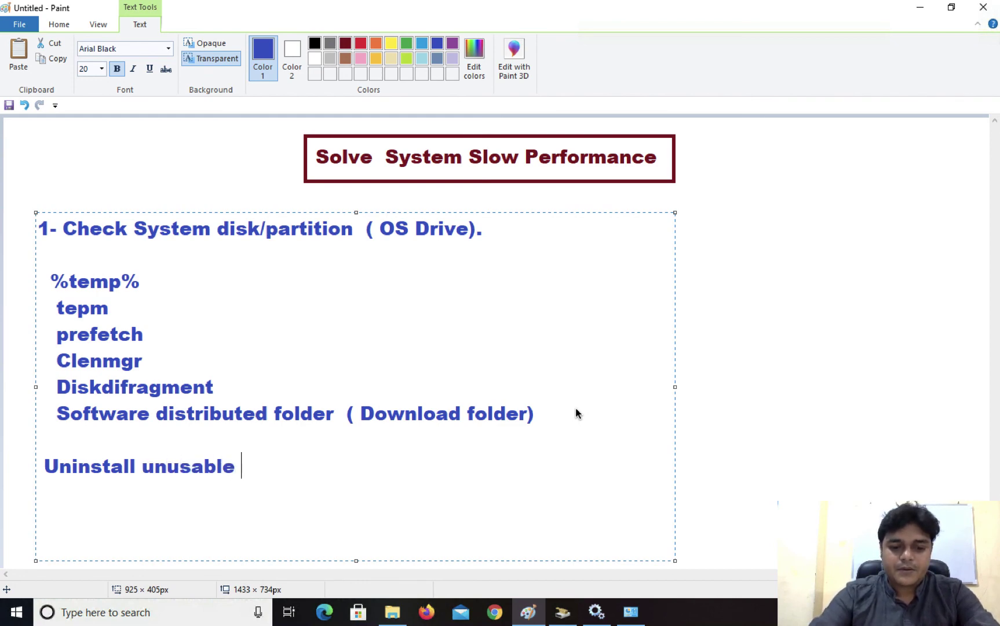
pyautogui.write('software')
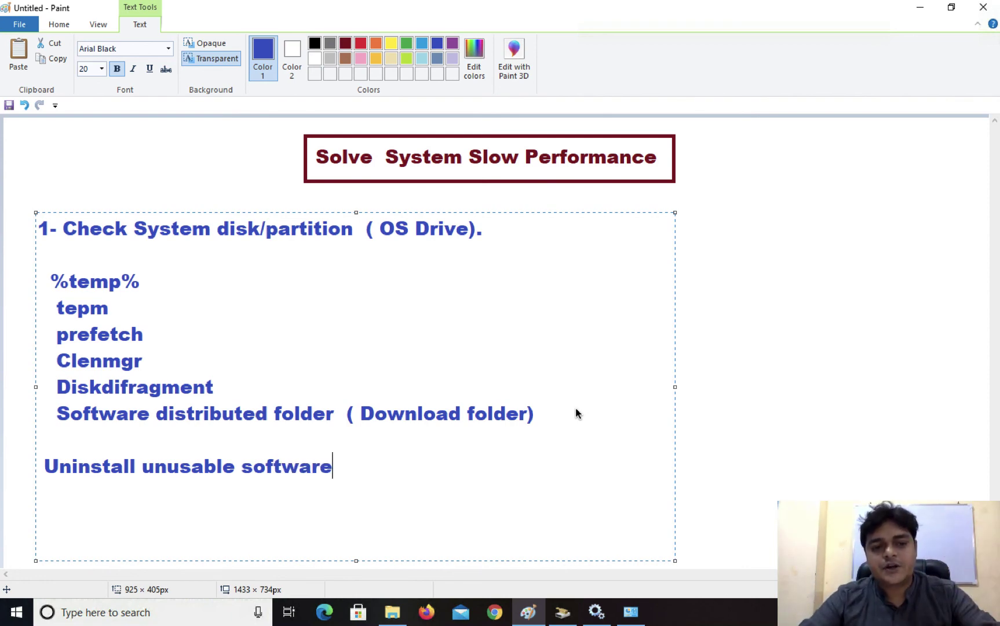
# Step: Insert a hyphen after "Uninstall" and move that line up directly below "Software distributed folder", indented to match the list
pyautogui.click(136, 464)
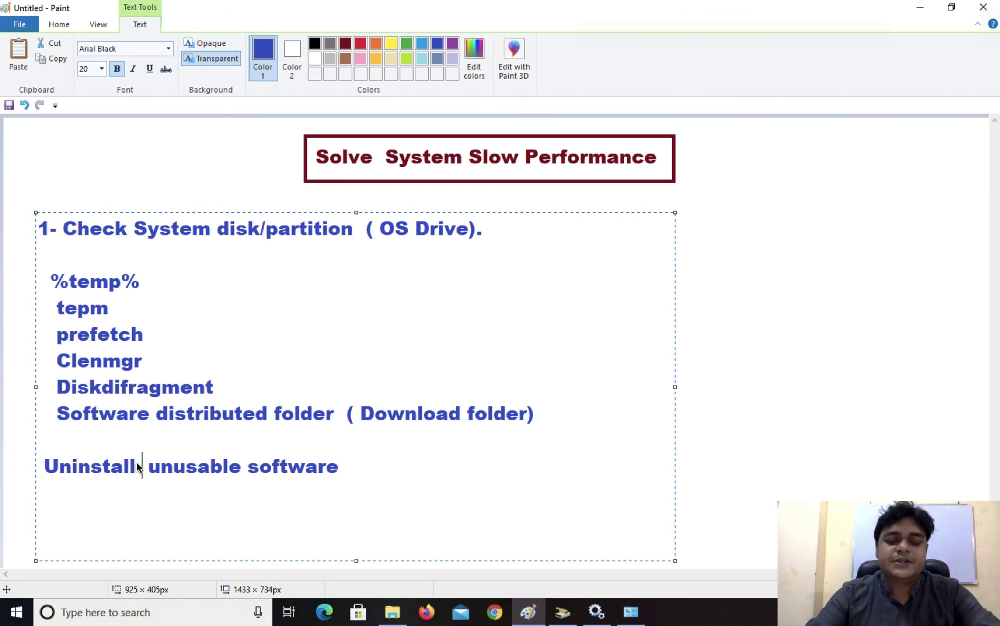
pyautogui.write('-')
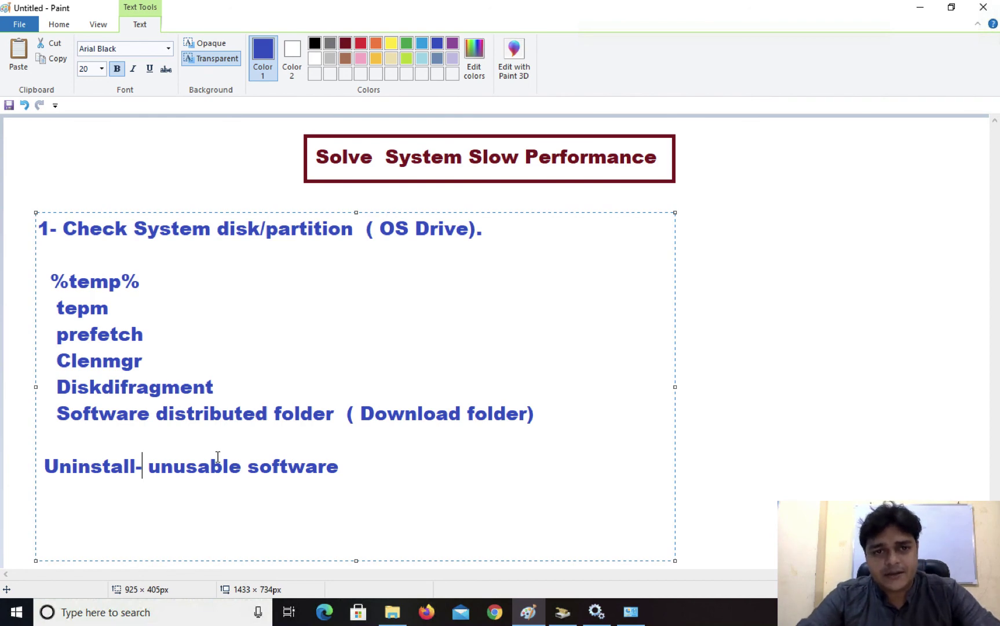
pyautogui.click(70, 451)
pyautogui.press('BackSpace')
pyautogui.click(44, 440)
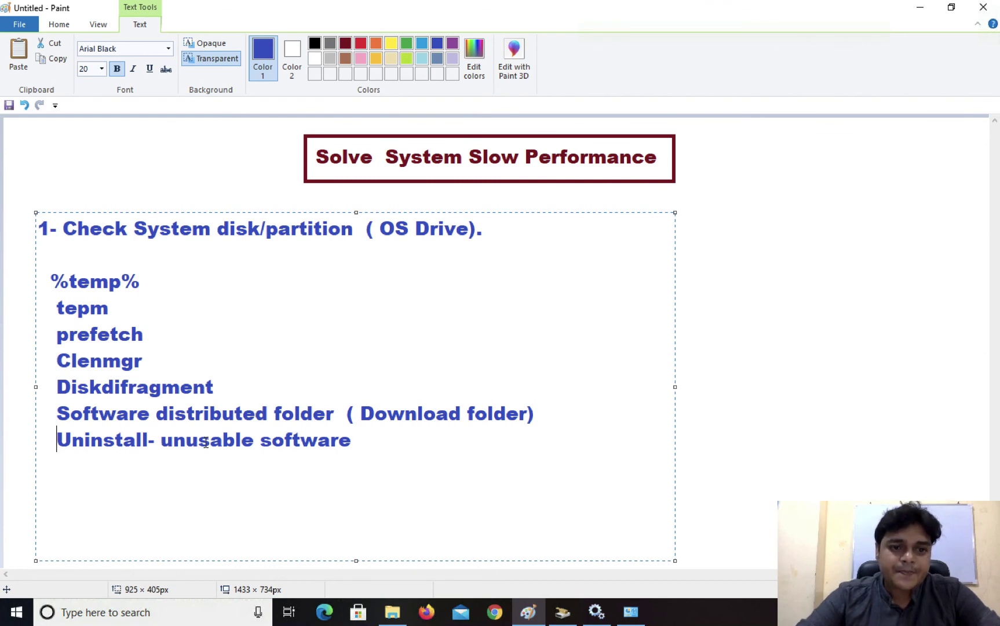
# Step: Commit the finished list text to the canvas and switch to the Class-3 title slide in Keynote
pyautogui.click(430, 474)
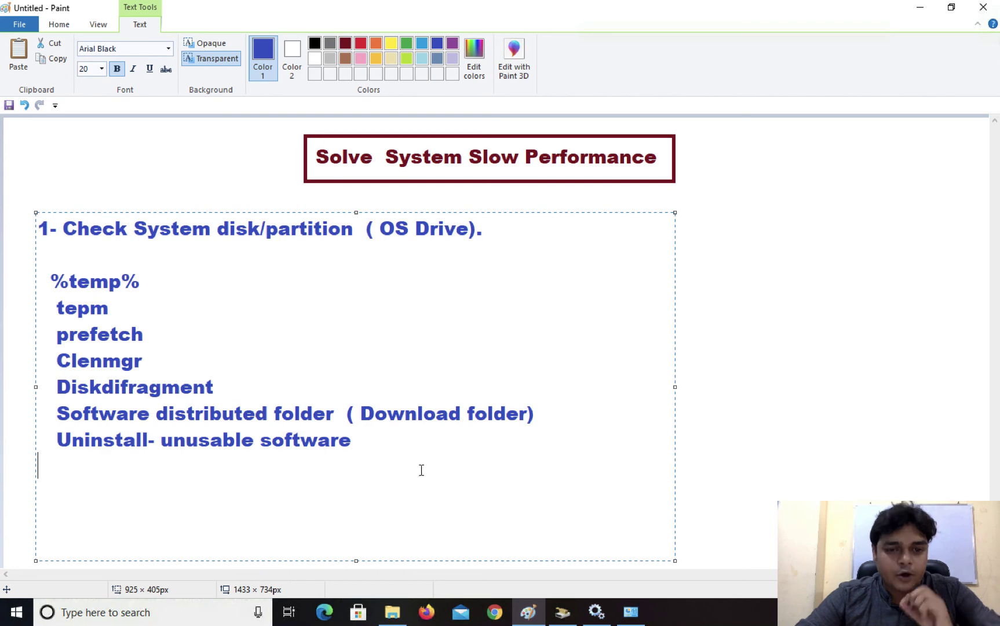
pyautogui.click(393, 452)
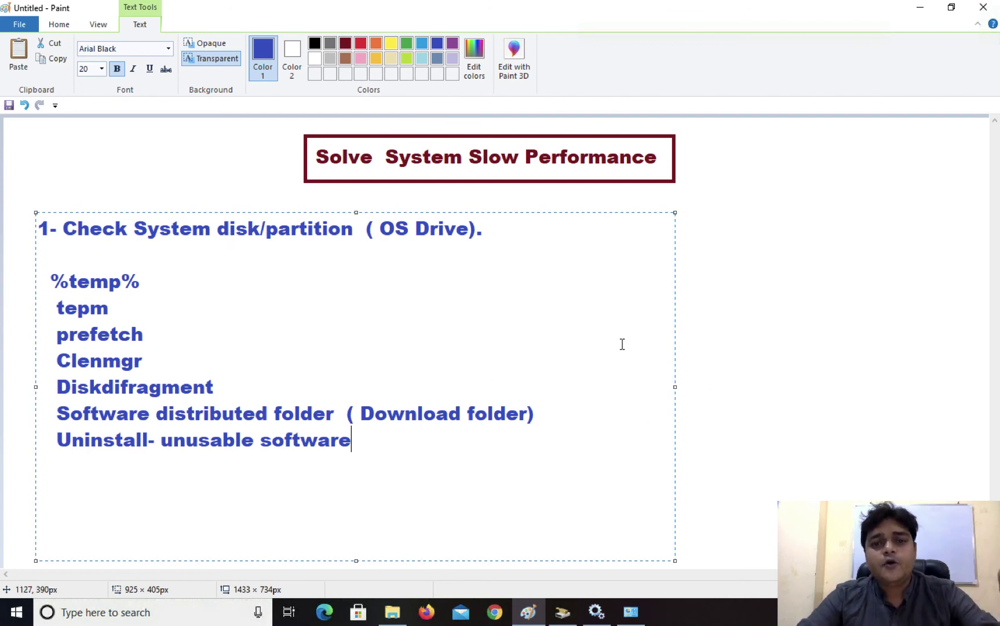
pyautogui.click(754, 376)
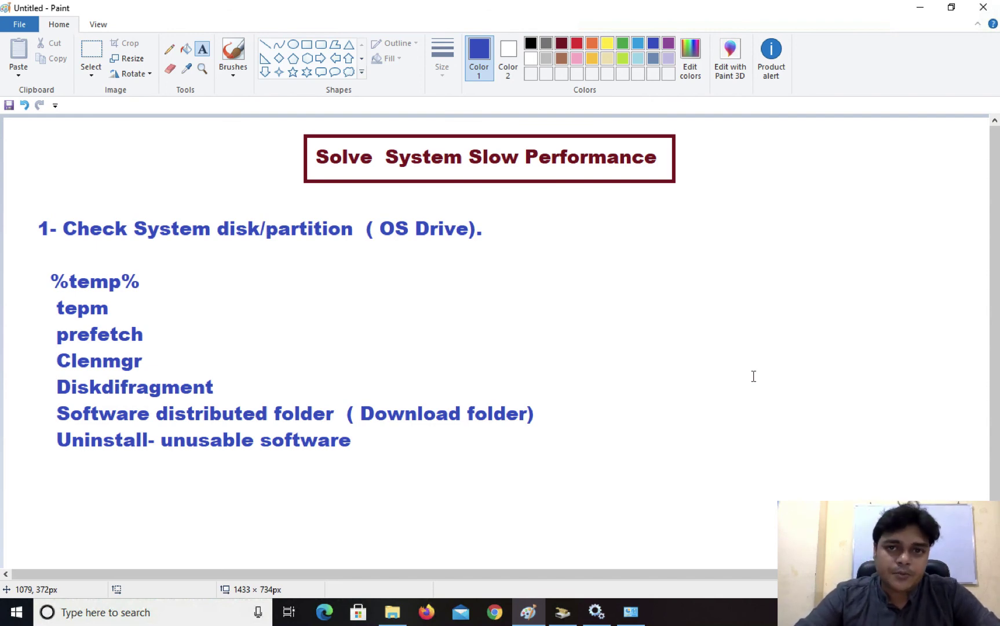
pyautogui.hotkey('ctrl', 'Left')
pyautogui.hotkey('ctrl', 'Left')
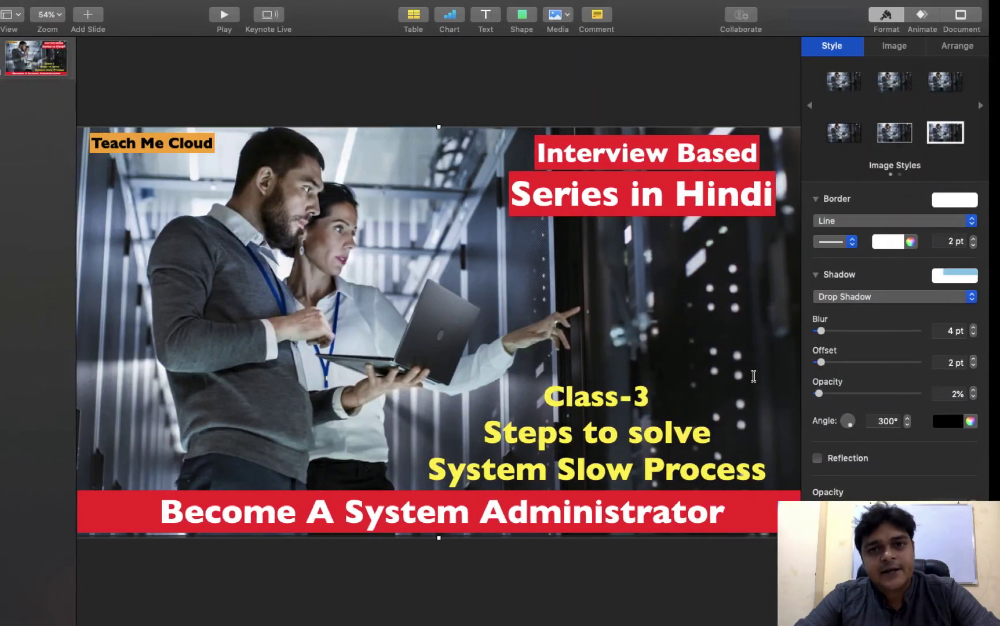